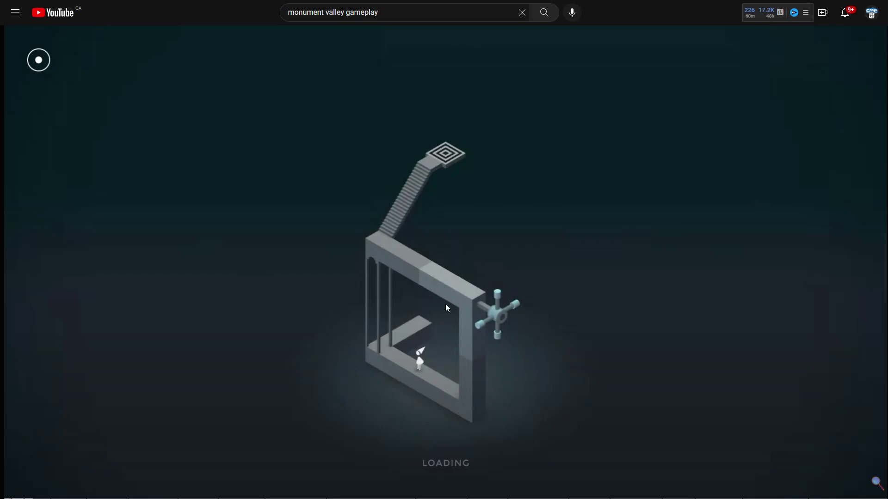
Step: Resume the paused Monument Valley gameplay video on YouTube
click(593, 251)
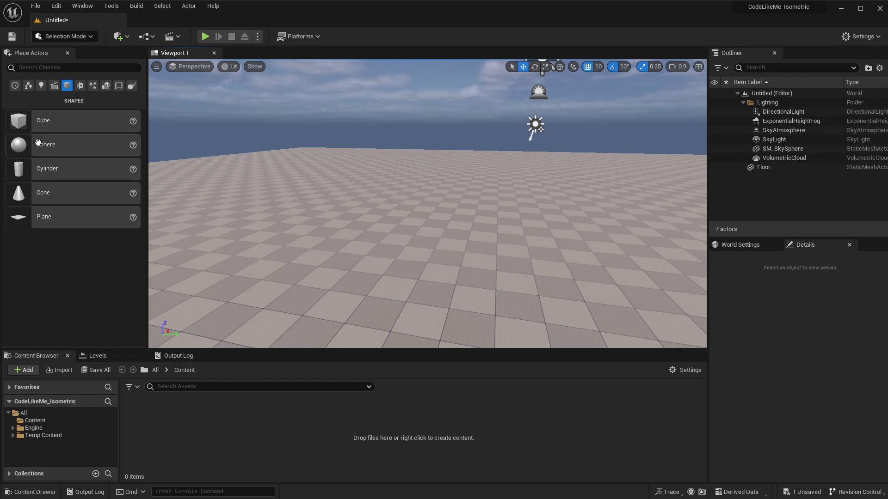
Step: Place a cube in the level at location X 0, Y 0
drag(37, 121, 416, 268)
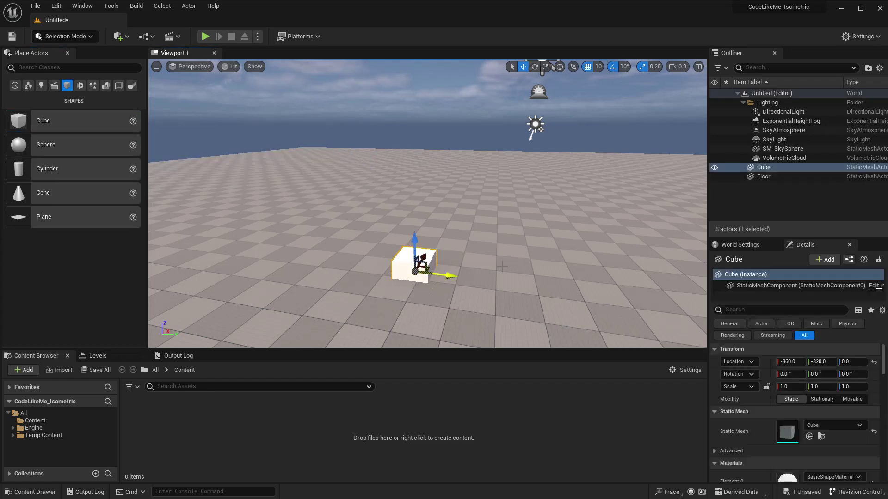
click(786, 362)
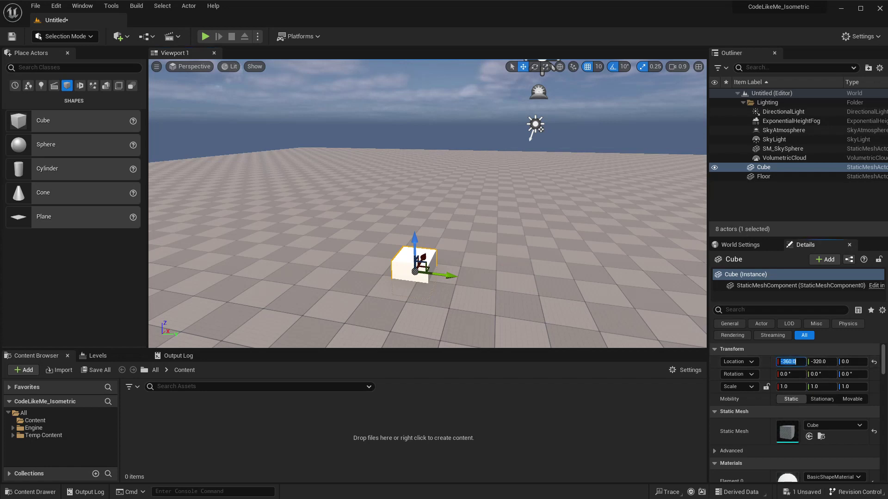
text(0)
key(Tab)
text(0)
key(Return)
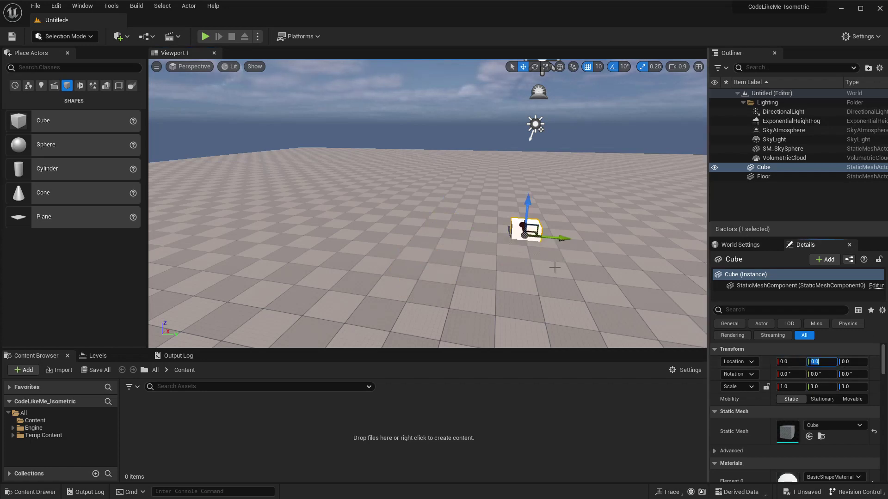
Step: Delete the Floor from the level and orbit the view around the cube
click(437, 244)
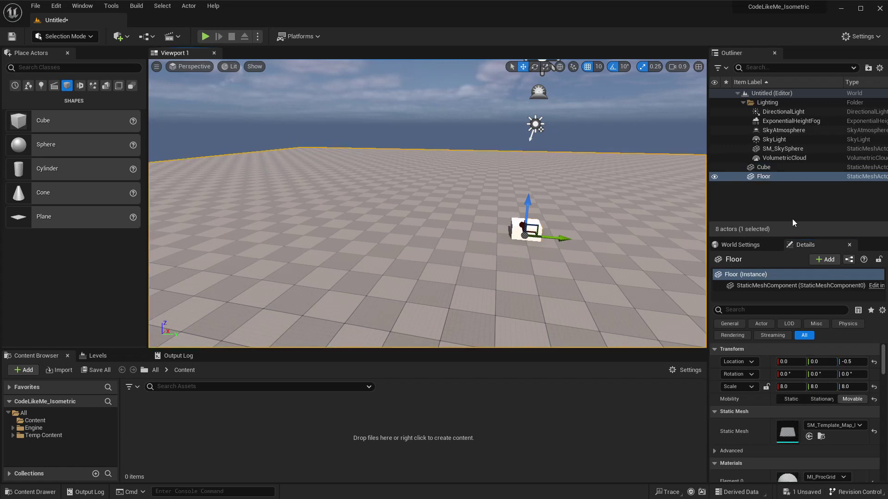
key(Delete)
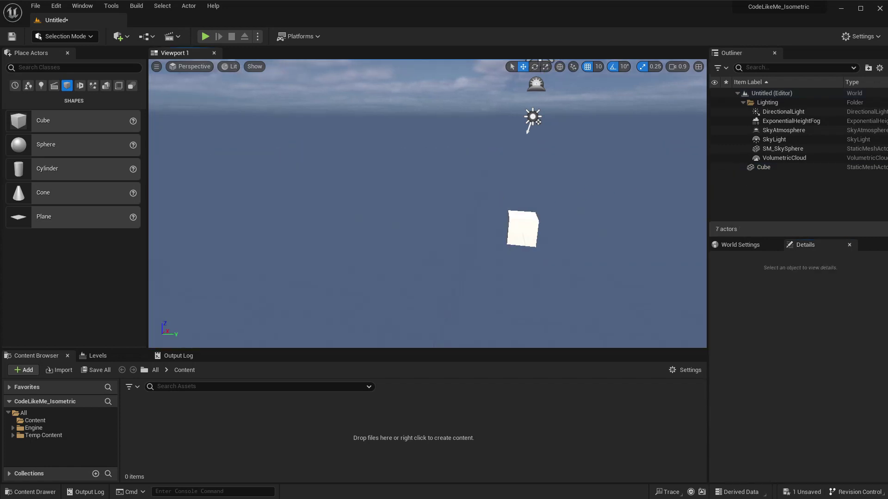
right_drag(437, 244, 370, 264)
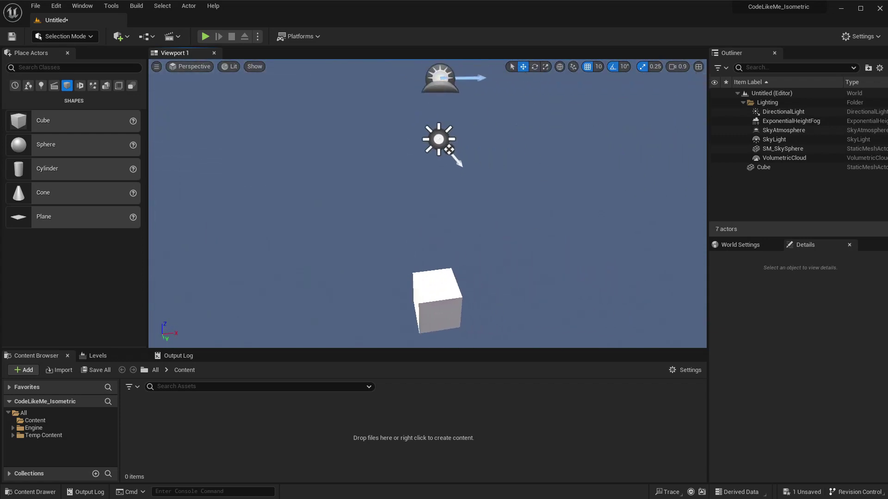
right_drag(457, 282, 501, 200)
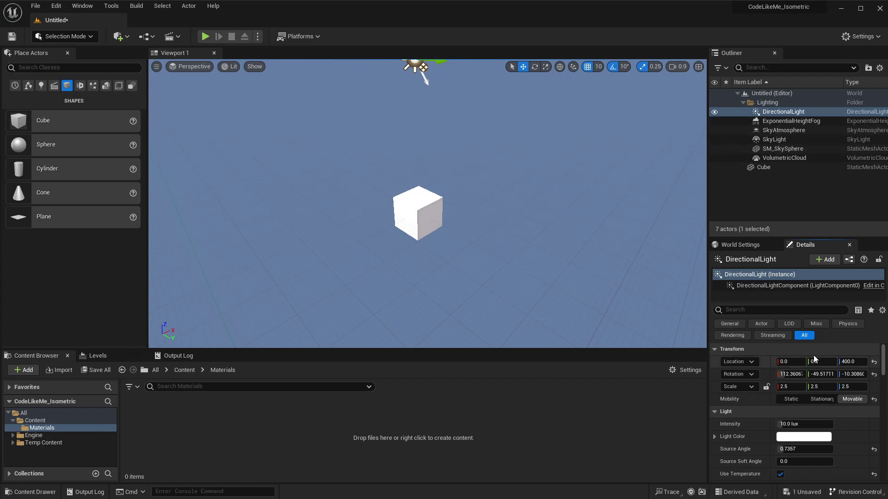
Step: Dim the directional light to an intensity of 3 lux
click(795, 424)
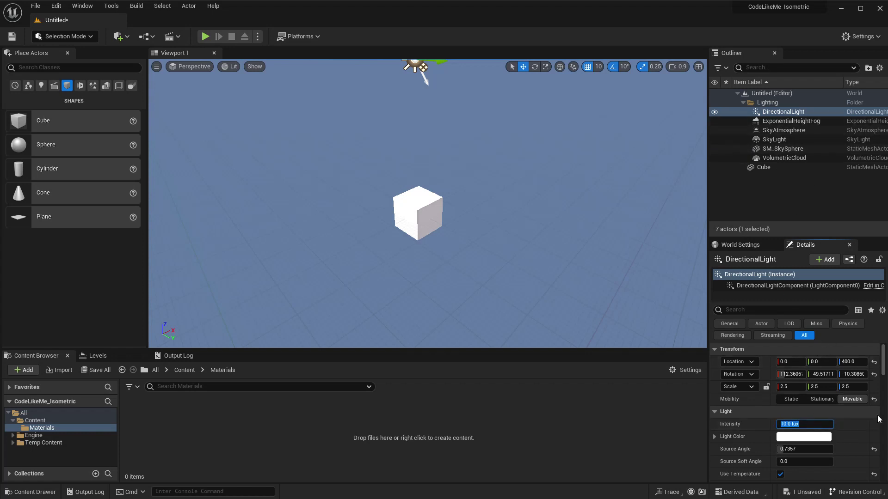
text(9)
text(3)
key(Return)
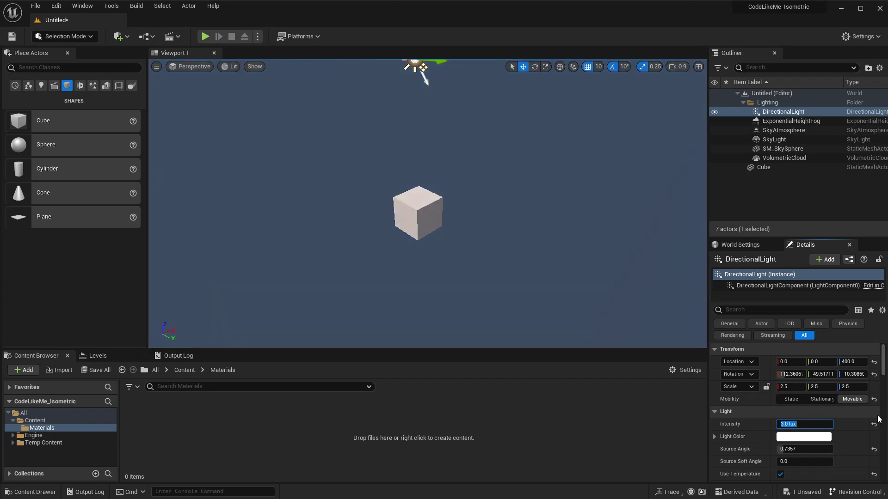
key(s)
right_drag(477, 253, 471, 250)
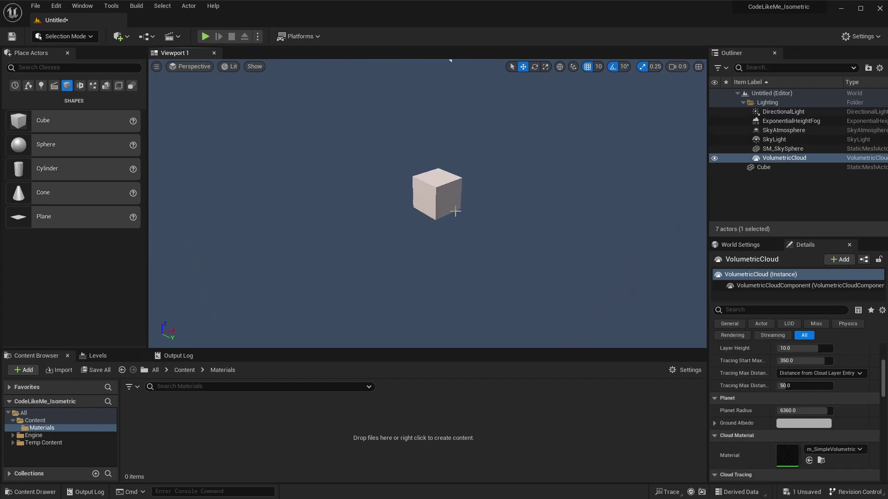
click(423, 197)
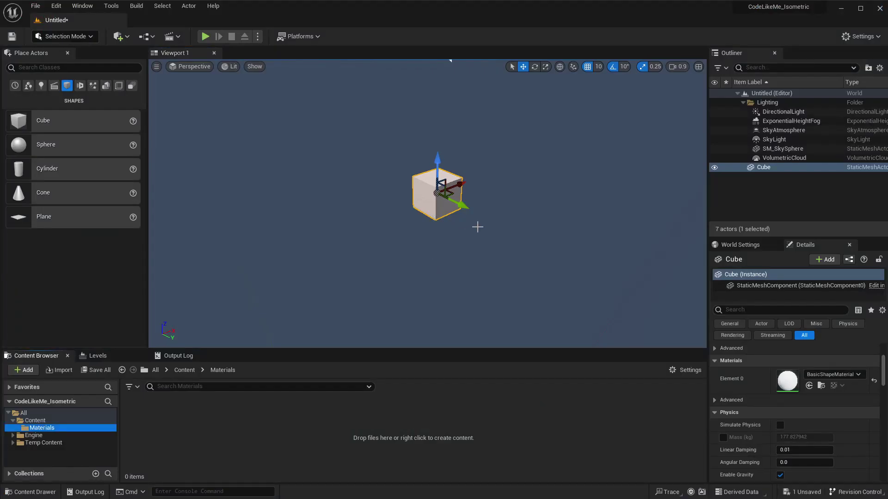
Step: Stretch the cube to X scale 5.0, keeping Y and Z at 1.0
scroll(827, 371, up, 5)
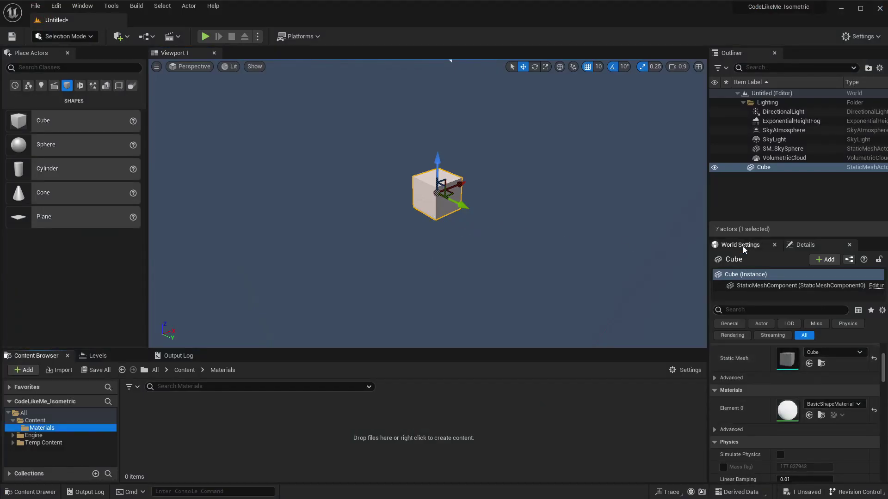
click(790, 386)
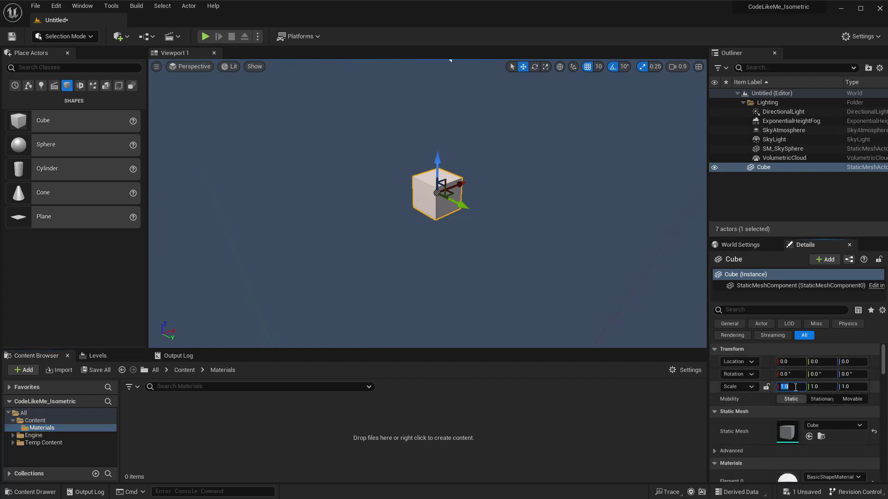
text(5)
key(Return)
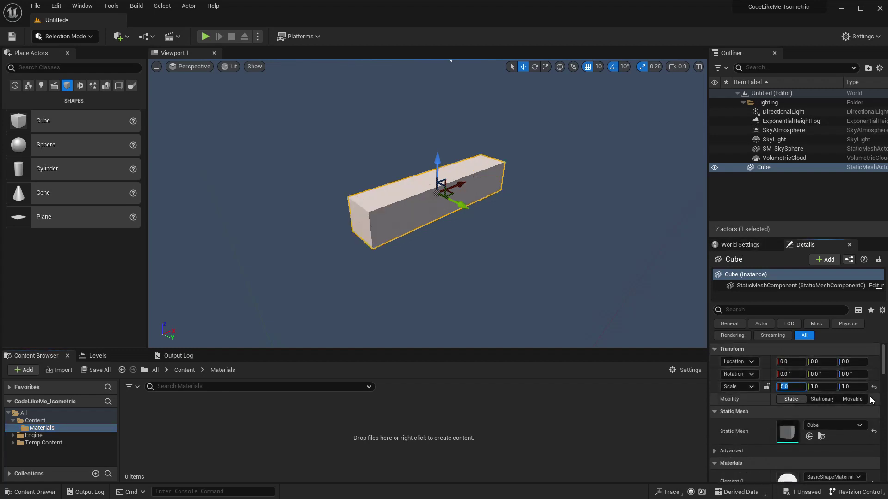
right_drag(520, 217, 521, 248)
key(s)
right_drag(497, 213, 495, 223)
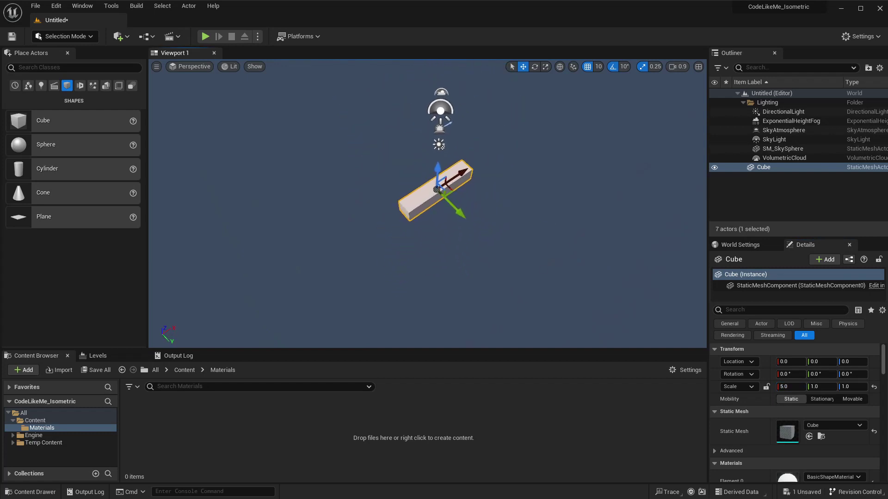
Step: Switch the viewport to the orthographic Top view and frame the bar
click(190, 67)
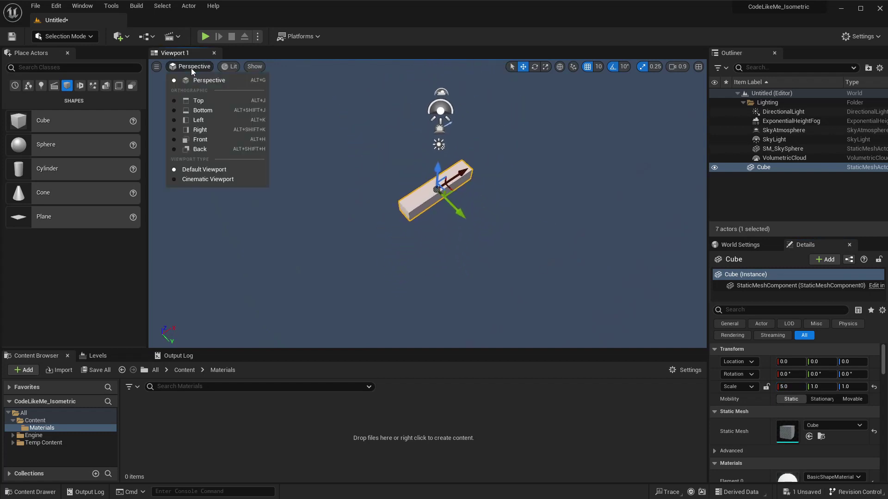
click(209, 98)
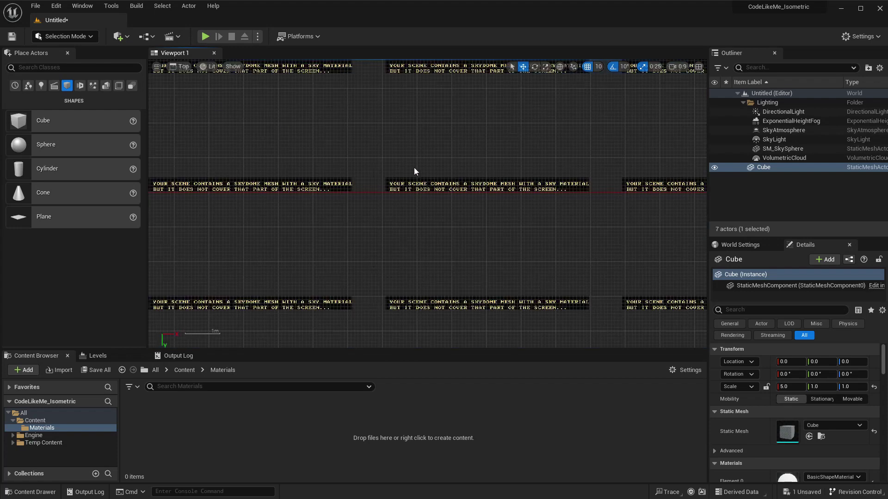
scroll(413, 181, down, 4)
scroll(400, 215, up, 6)
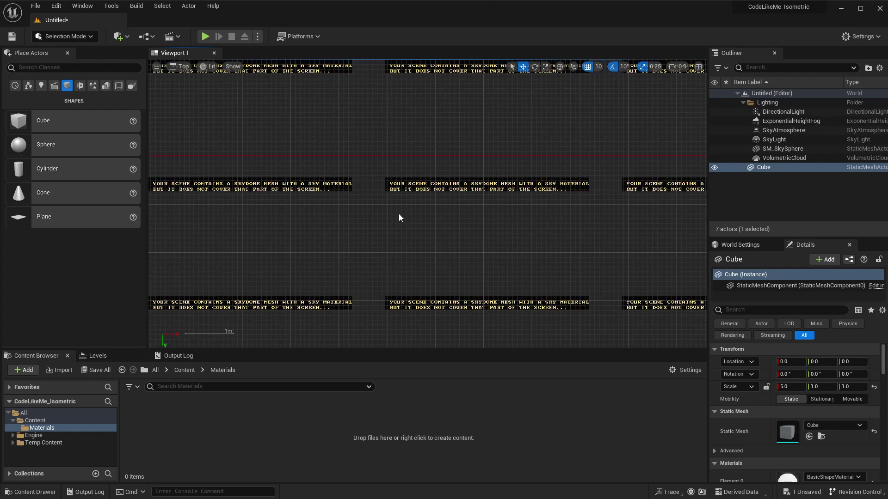
key(f)
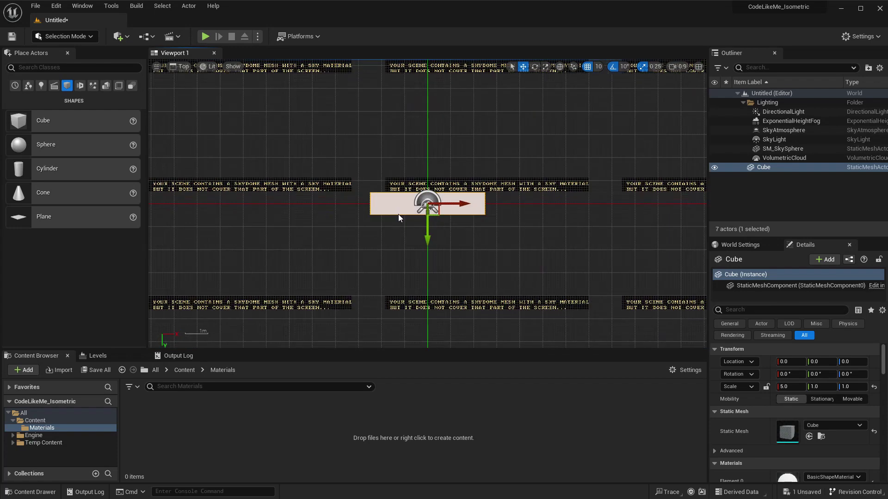
click(482, 228)
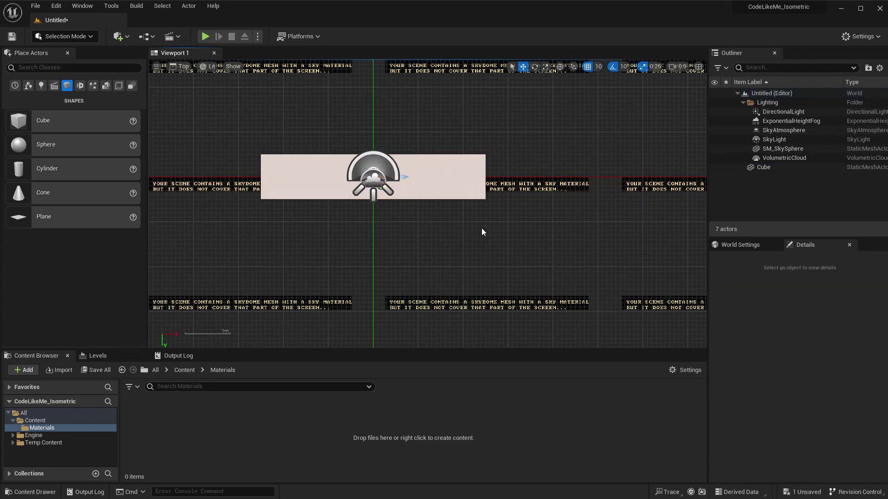
scroll(425, 222, down, 2)
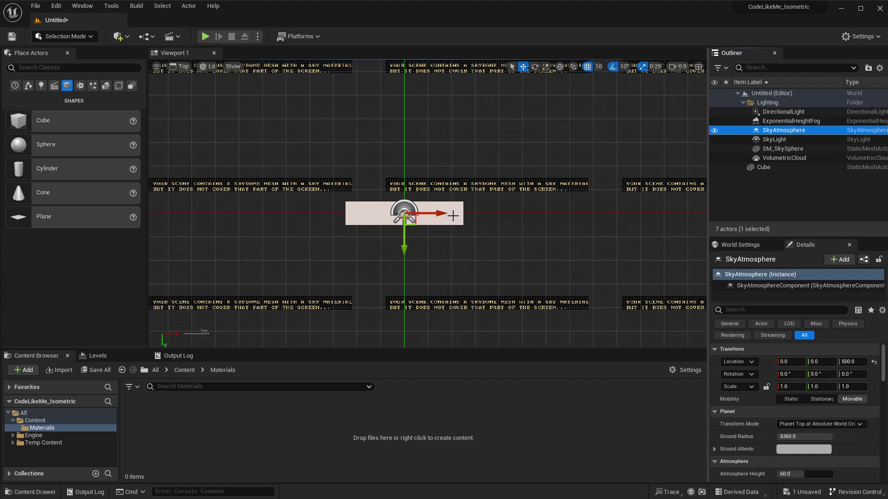
click(365, 220)
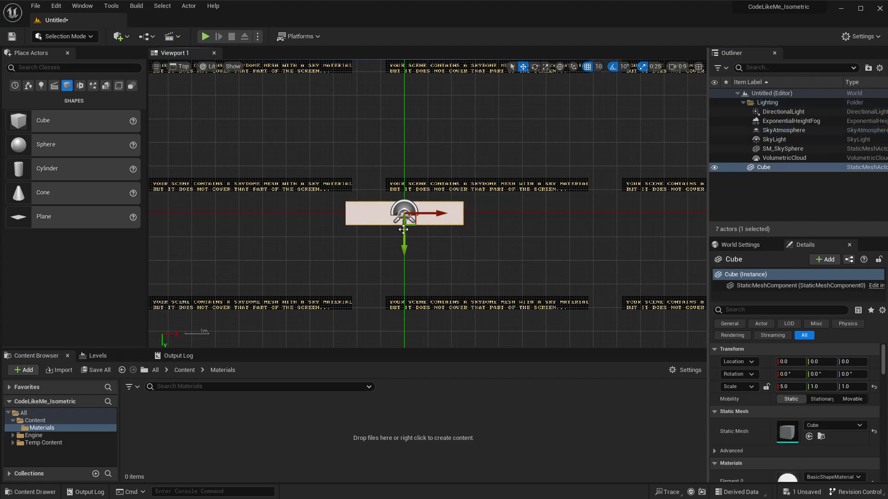
Step: Set the viewport shading mode to Unlit
click(207, 66)
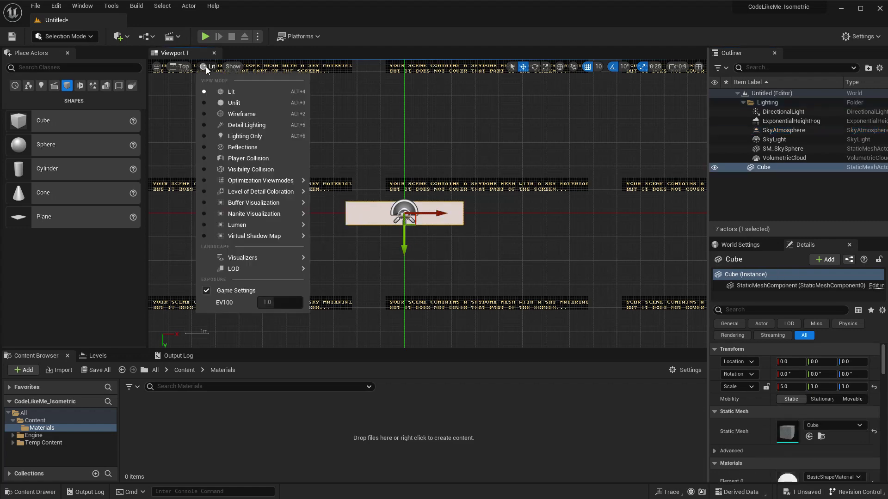
click(236, 104)
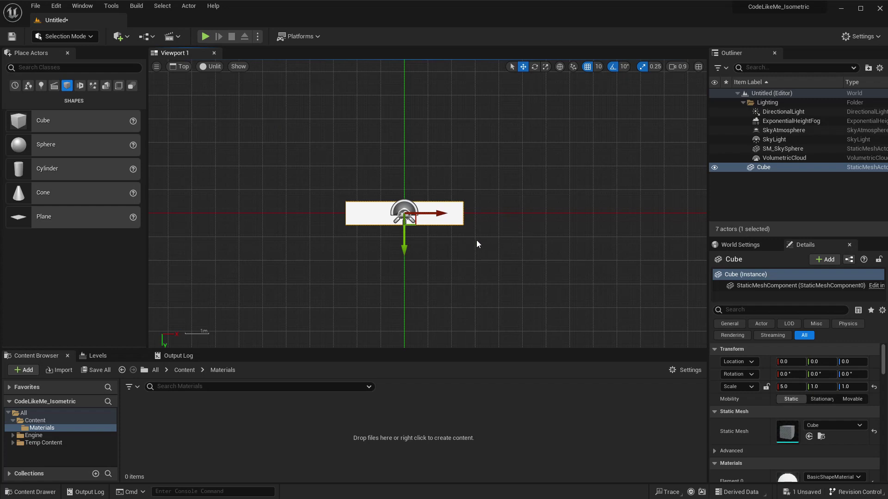
scroll(476, 240, down, 1)
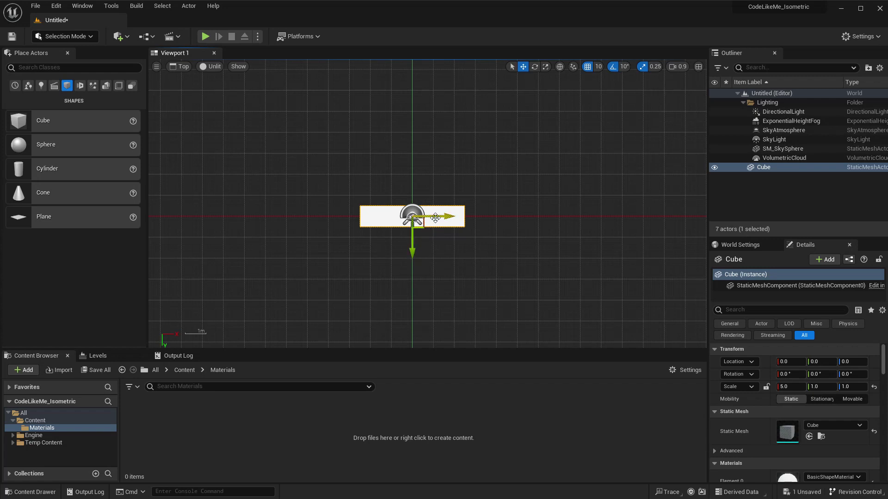
Step: Alt-duplicate the bar as Cube2 and give the copy a 90° Z rotation
key(e)
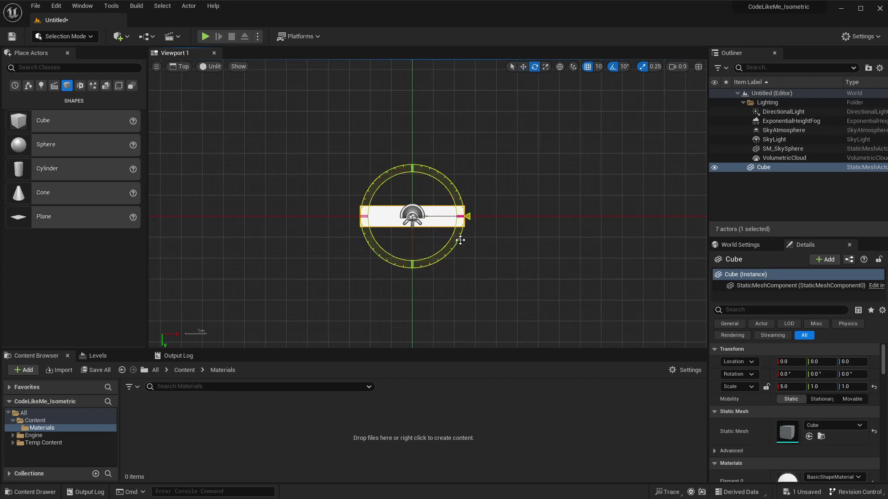
alt+drag(458, 238, 412, 161)
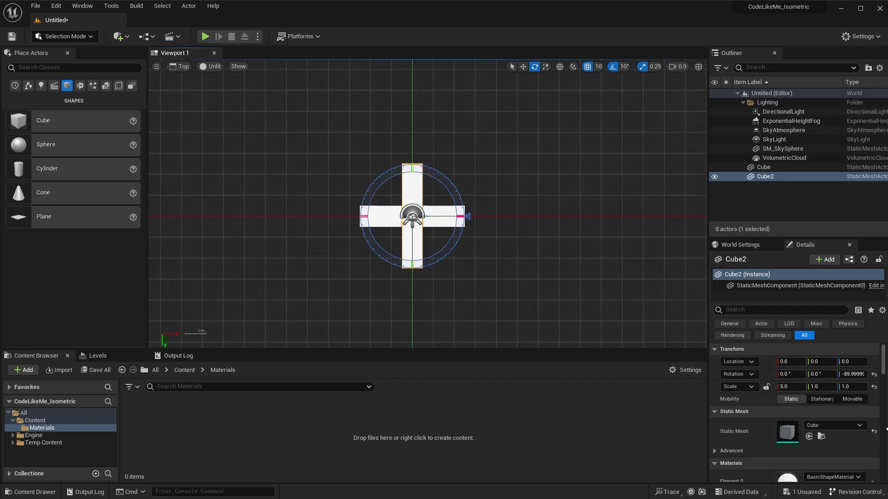
click(855, 372)
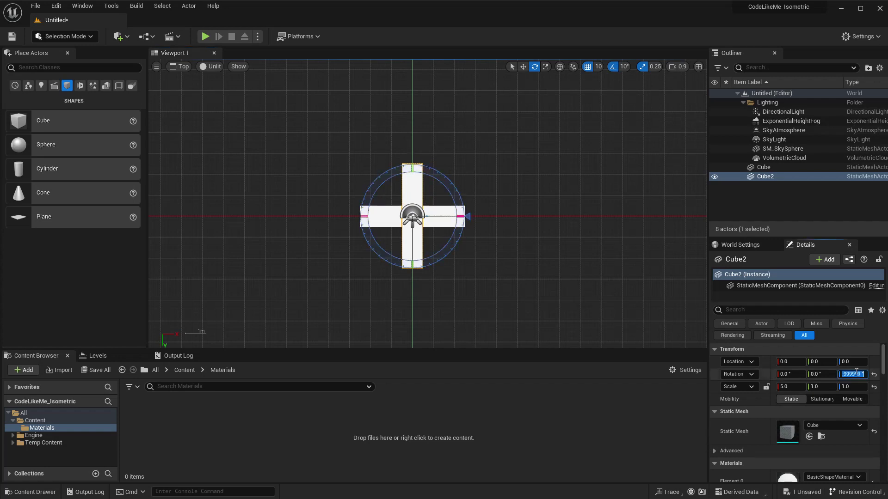
text(90)
key(Return)
text(w)
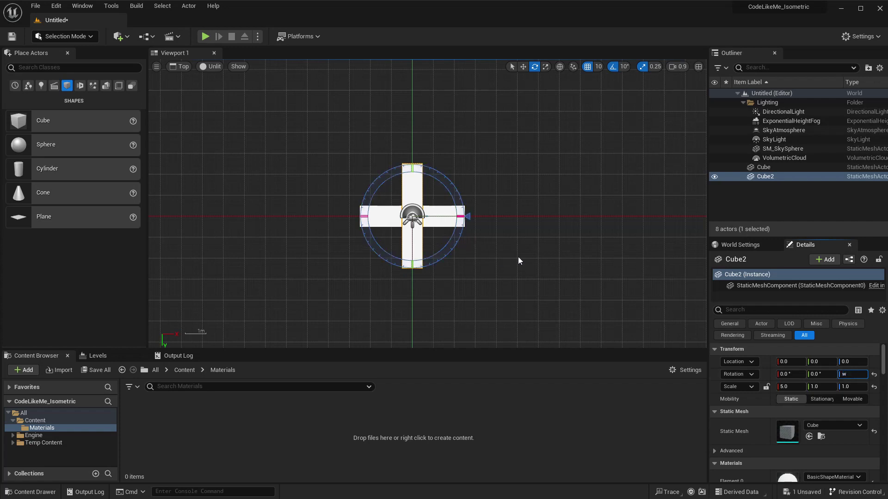
text(w)
click(504, 254)
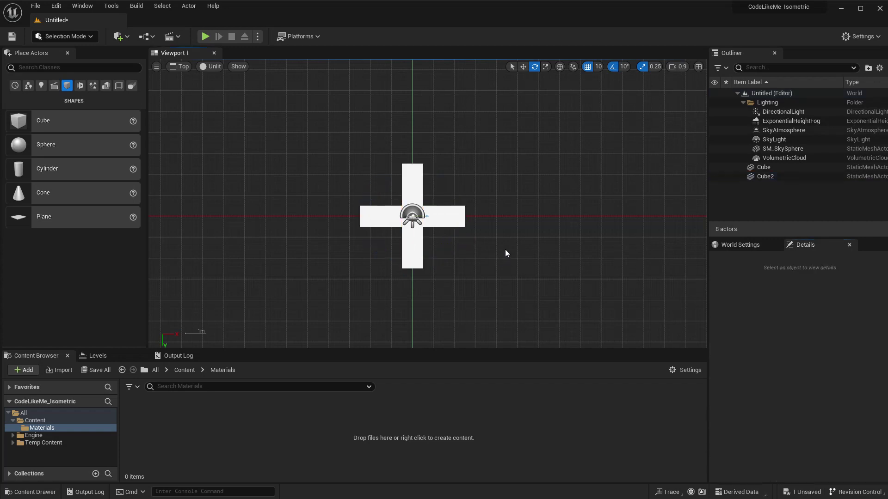
click(410, 238)
Step: Shorten Cube2 to X scale 4.0 and slide it to Y 260 against the first bar
key(w)
drag(421, 227, 463, 290)
scroll(474, 309, up, 1)
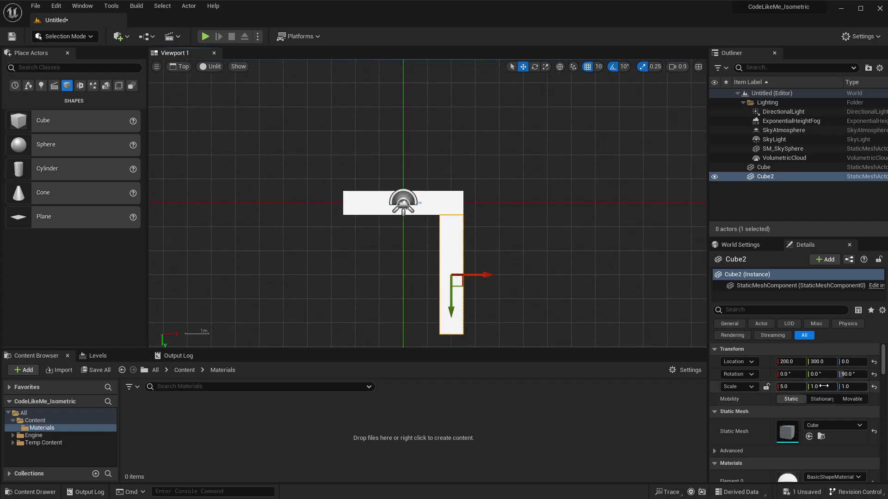
click(792, 387)
text(4)
key(Return)
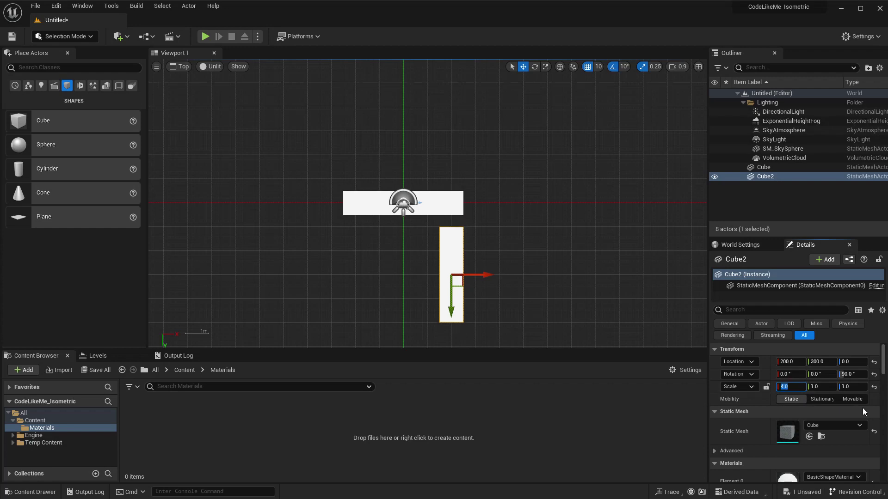
drag(450, 311, 454, 298)
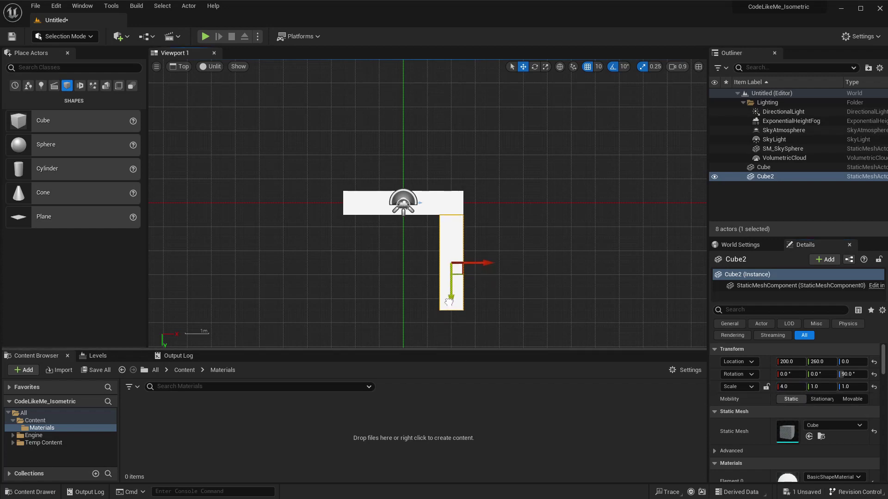
click(517, 244)
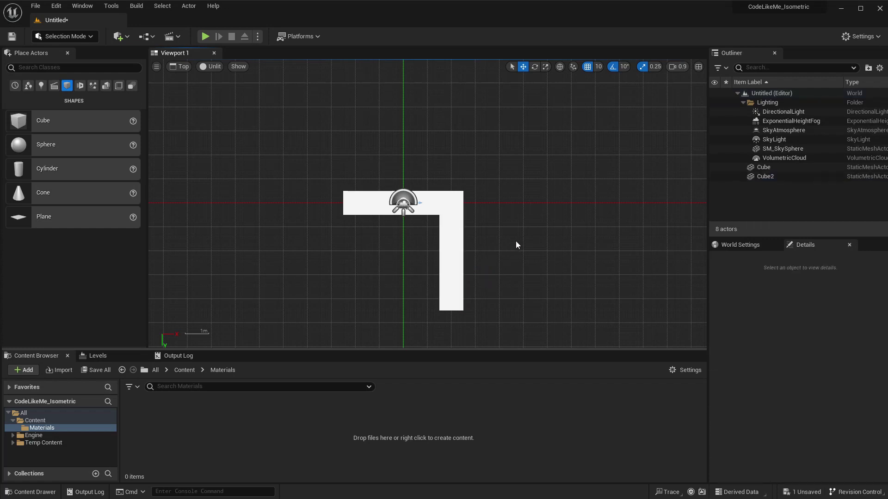
Step: Move Cube2 to X -200 at the first bar's left end, then return to Top view
scroll(516, 241, down, 3)
click(343, 217)
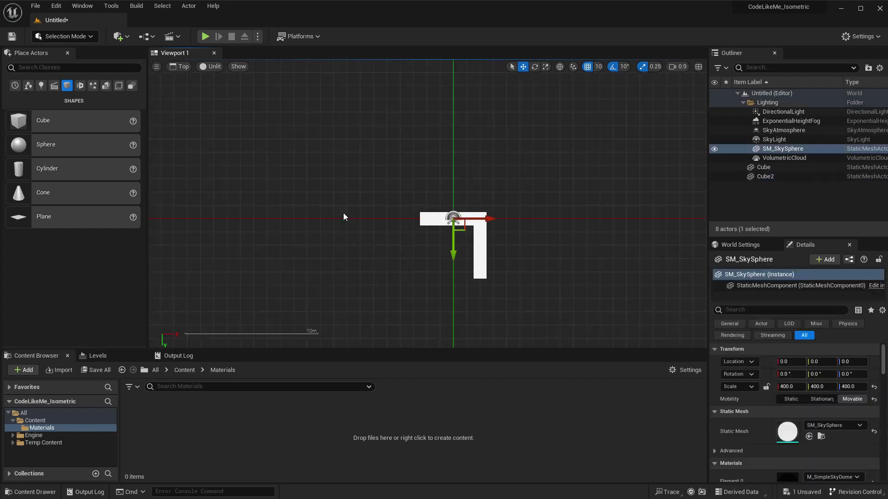
click(180, 66)
click(194, 75)
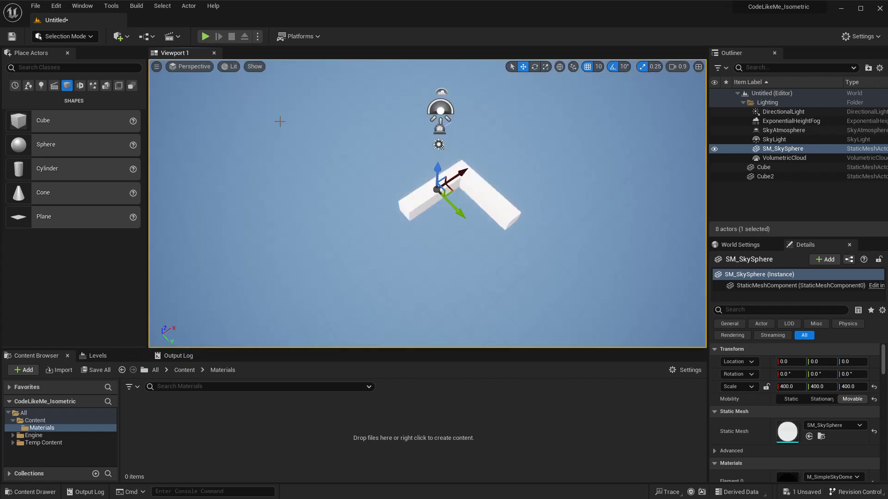
click(493, 196)
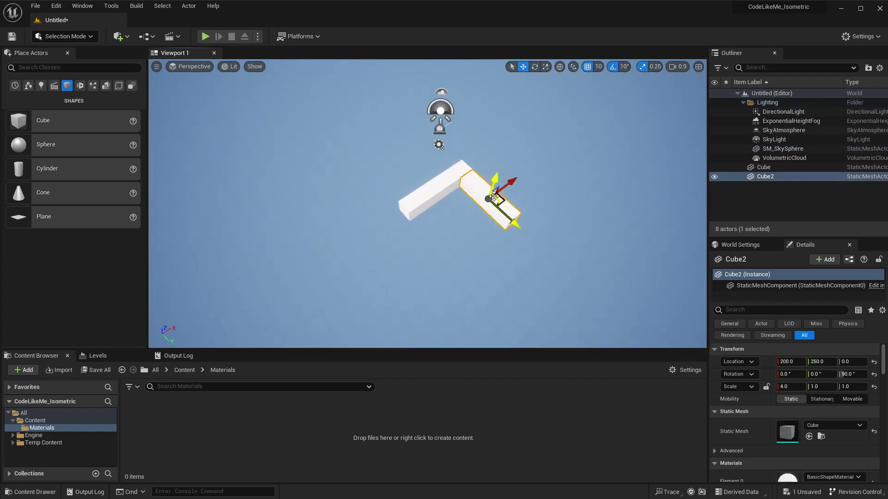
drag(512, 184, 459, 211)
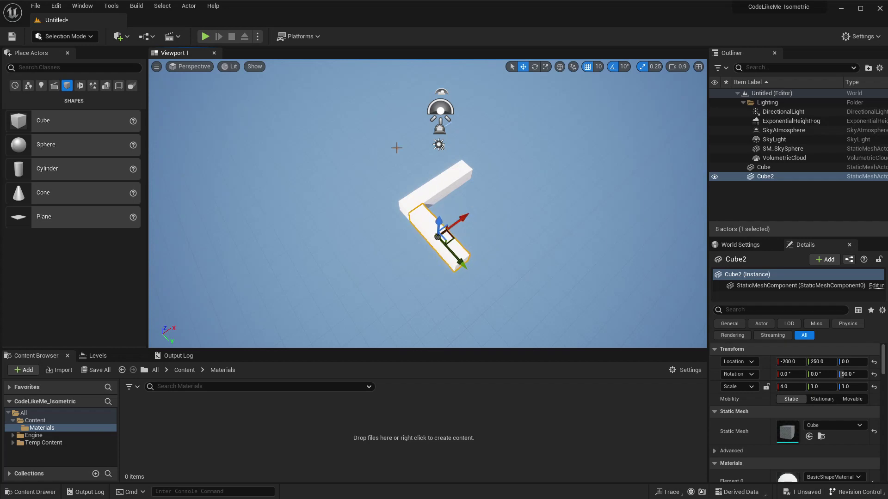
click(231, 70)
mouse_move(208, 68)
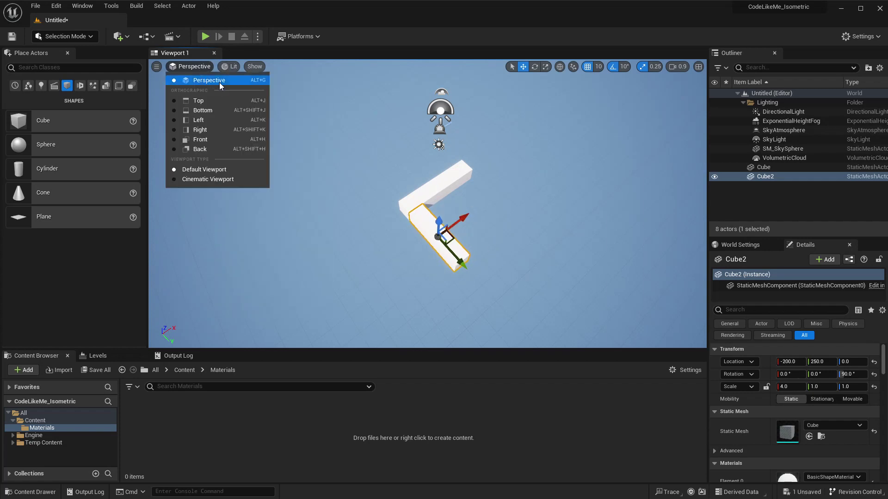
click(214, 102)
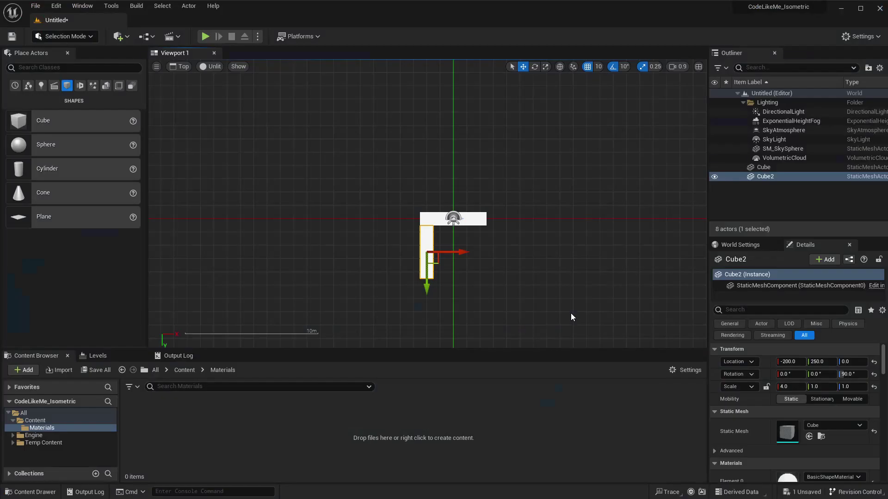
Step: Duplicate both beams as Cube3 and Cube4, rotate the pair 90° and move it to extend the path
ctrl+click(435, 218)
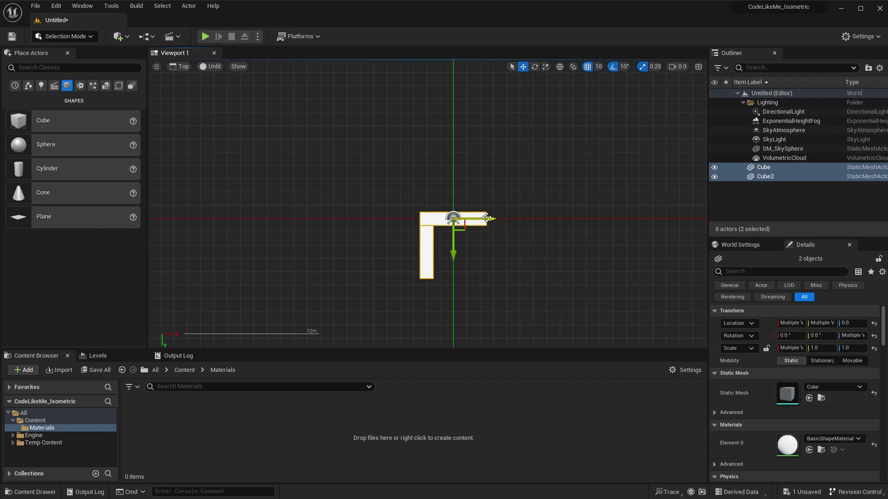
alt+drag(487, 218, 552, 218)
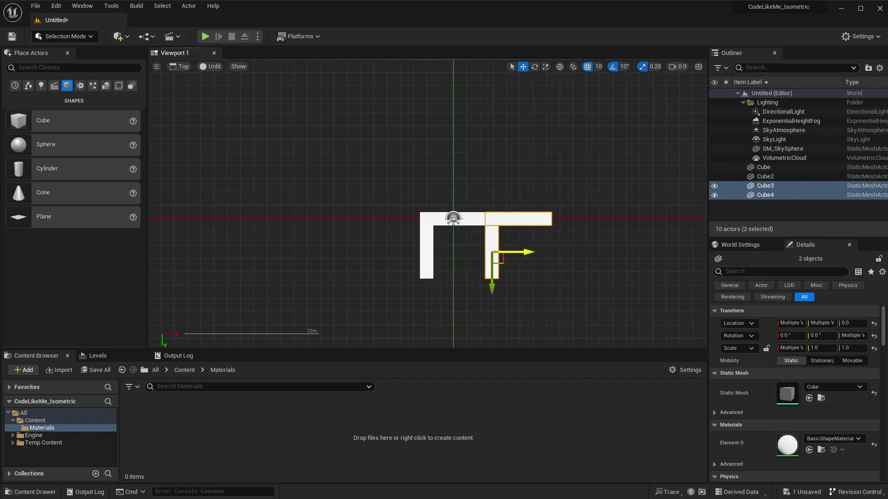
alt+drag(521, 252, 522, 252)
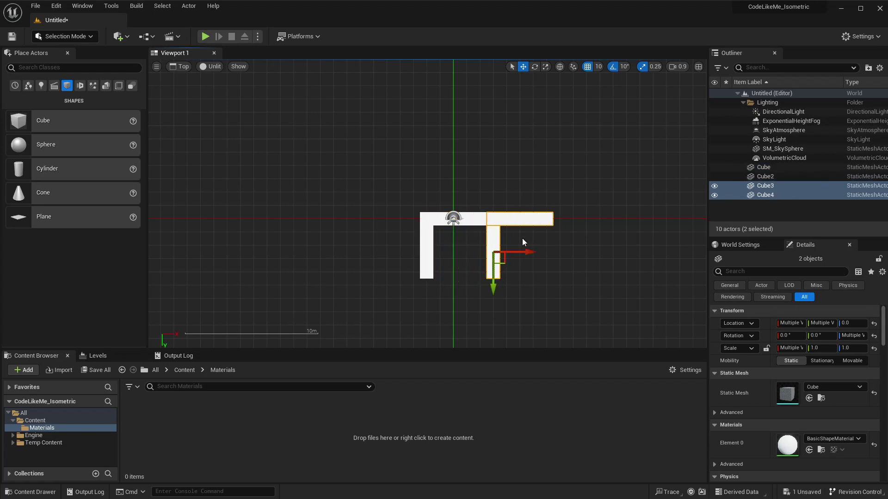
key(e)
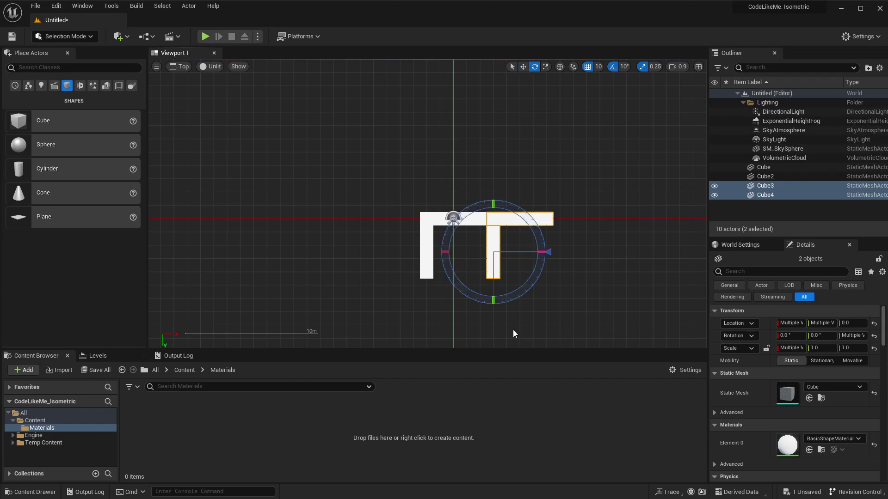
drag(492, 304, 472, 305)
drag(545, 271, 504, 319)
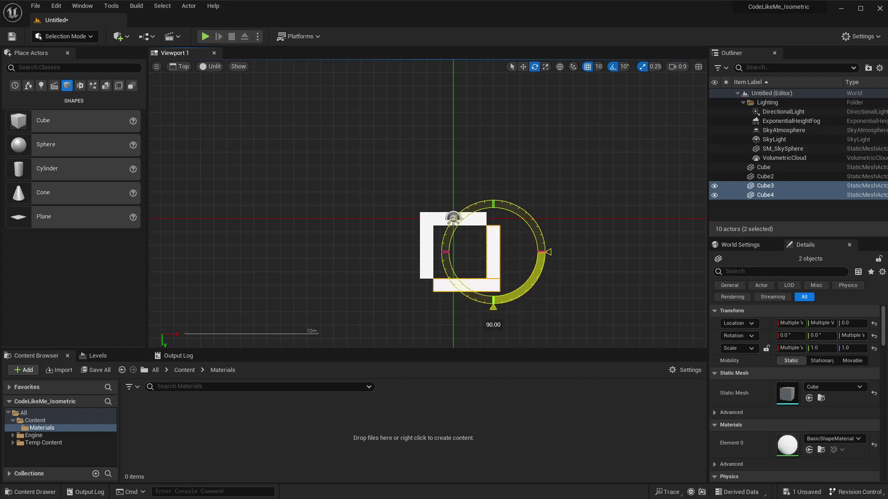
key(w)
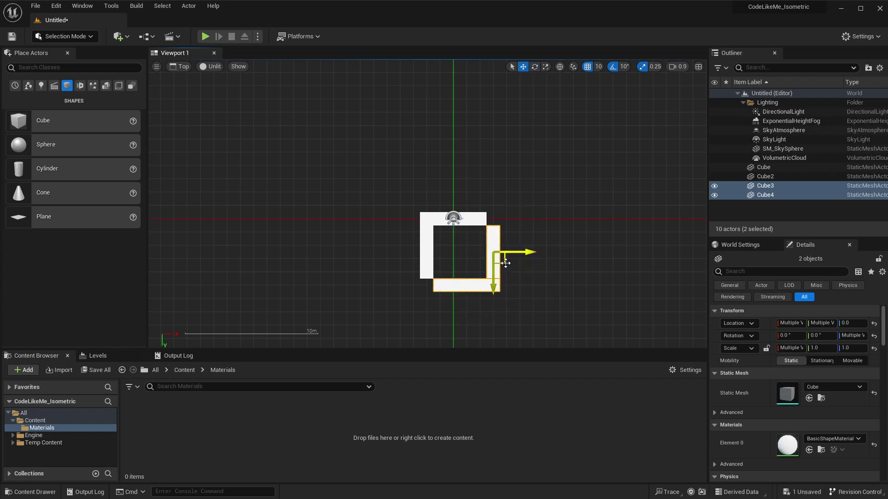
drag(505, 263, 558, 195)
scroll(531, 221, up, 4)
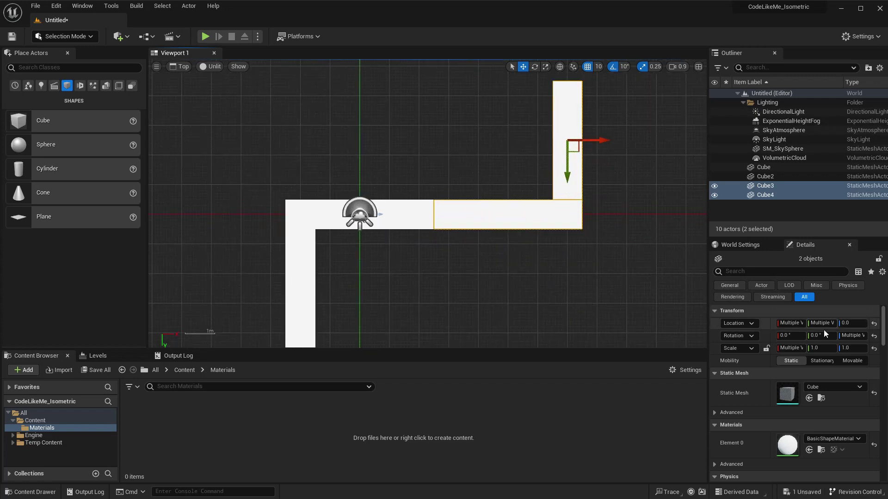
Step: Check Cube3 and Cube4 (Cube4 at 700, -250, 0) in Perspective view
click(512, 216)
click(567, 156)
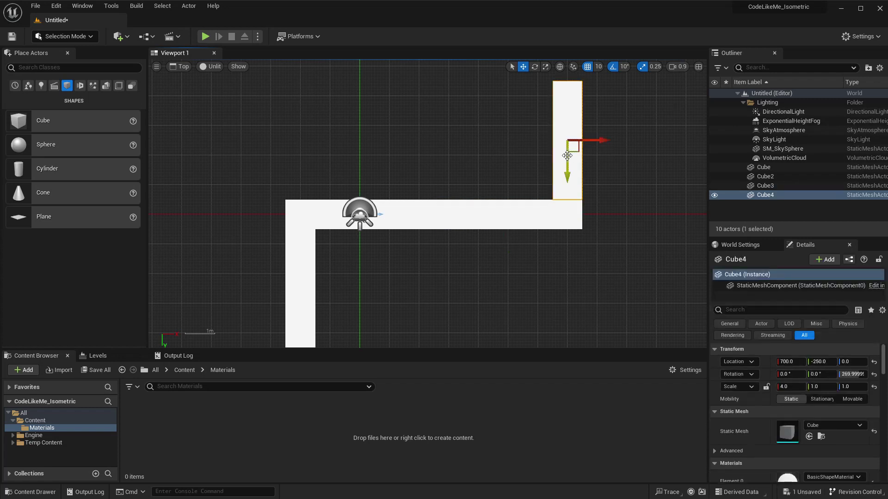
click(176, 67)
click(184, 75)
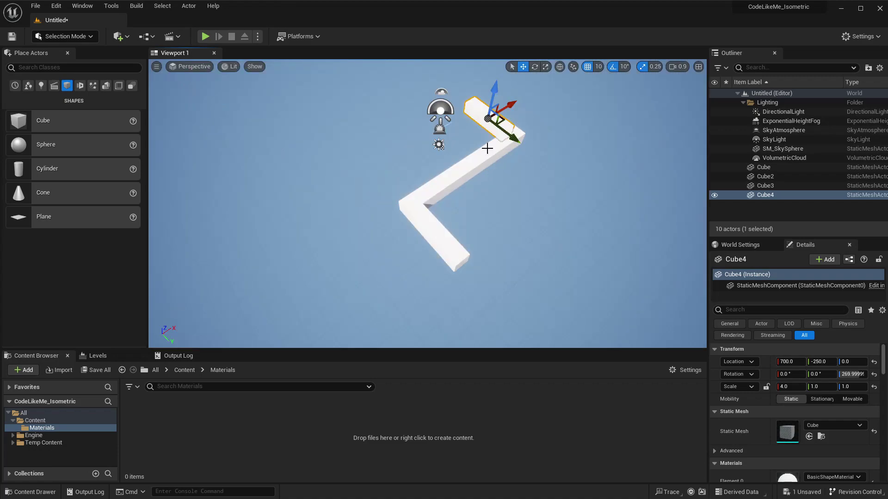
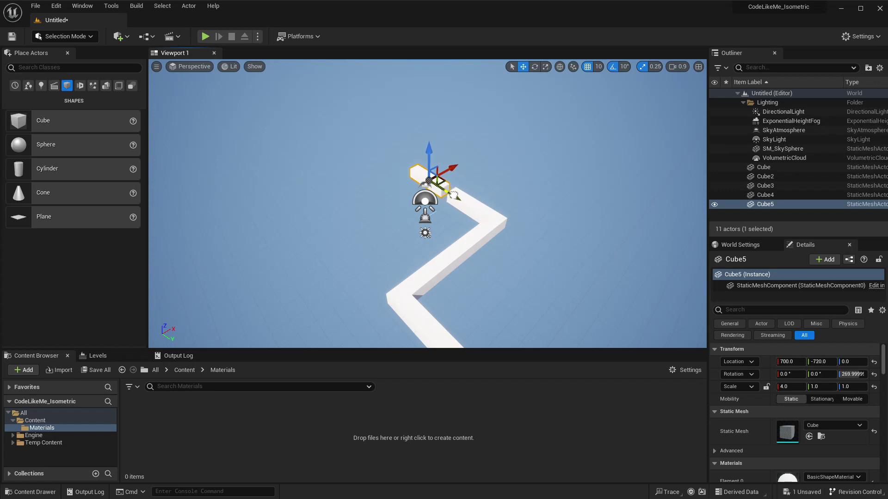
Step: Click through the end, top and lower beams, tilting the view to see the whole path
click(523, 183)
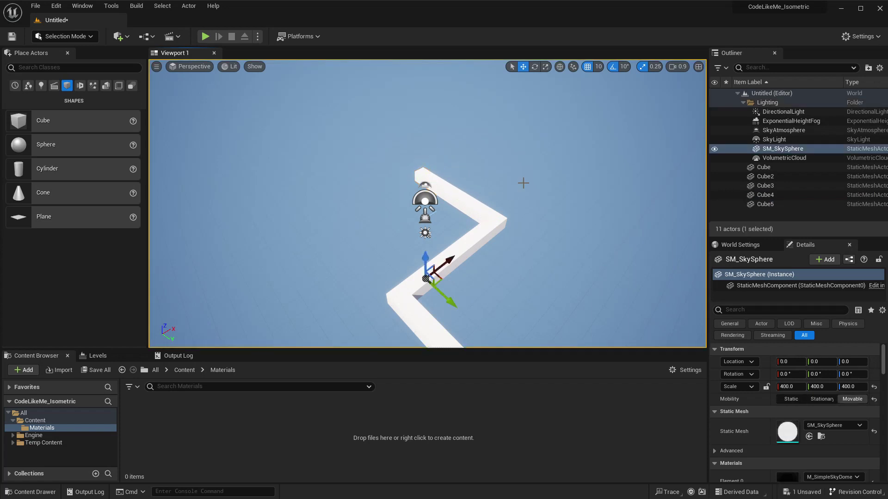
click(449, 190)
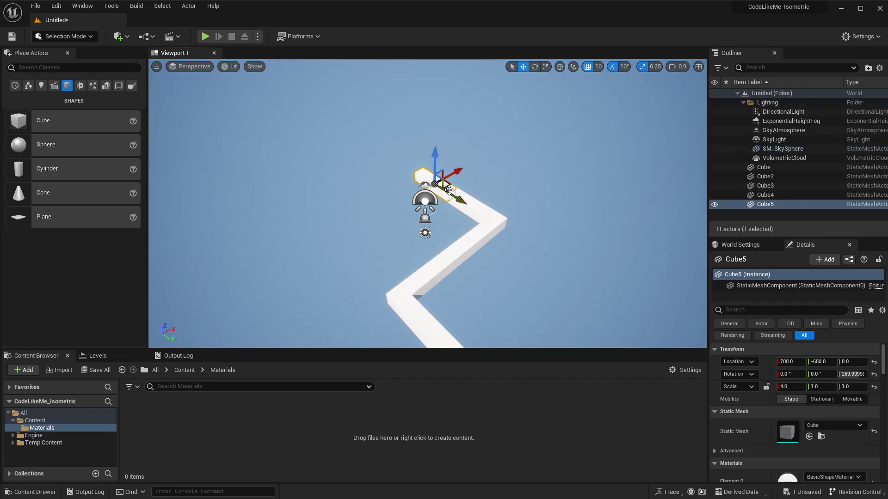
right_drag(543, 226, 543, 258)
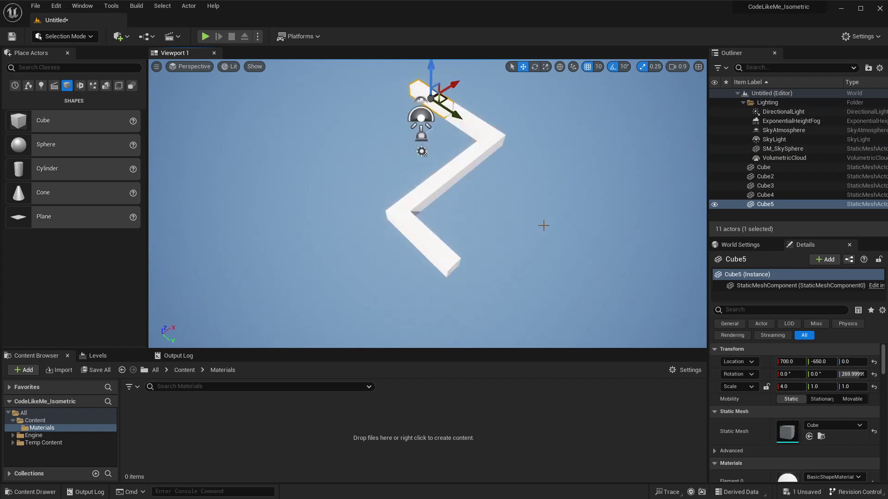
click(422, 194)
click(428, 248)
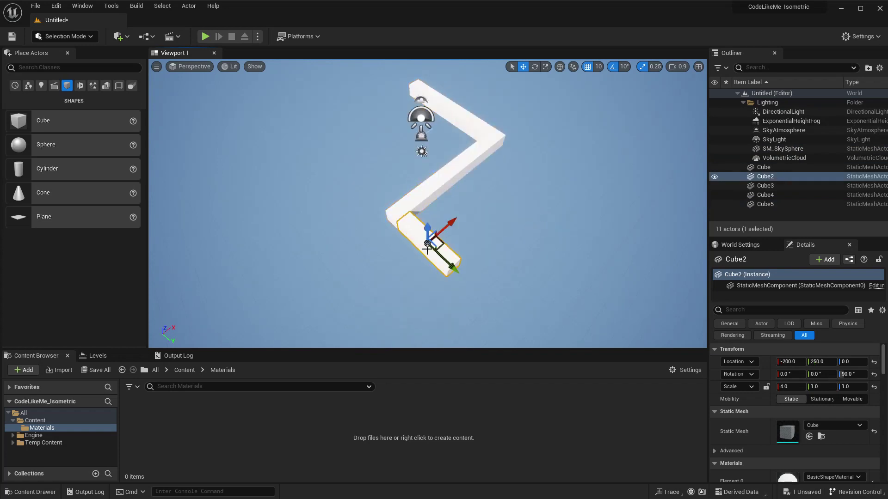
Step: Select the lower beam Cube2 and the middle beam Cube together
click(421, 195)
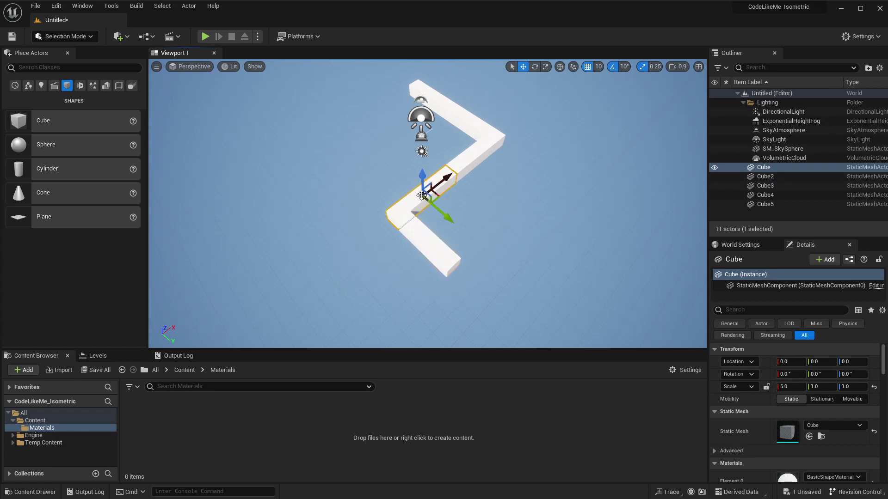
click(429, 262)
click(431, 249)
ctrl+click(418, 199)
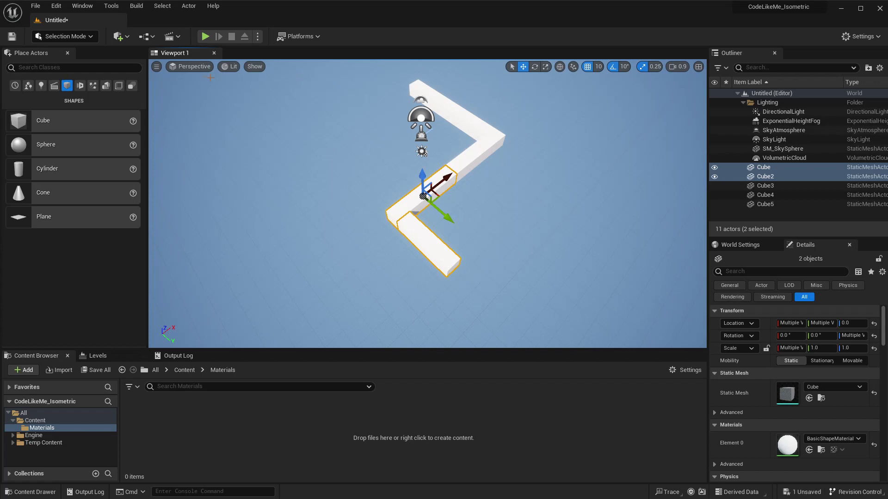
click(178, 69)
Step: In Top view, duplicate both beams and rotate the copies to extend the path's end
click(200, 100)
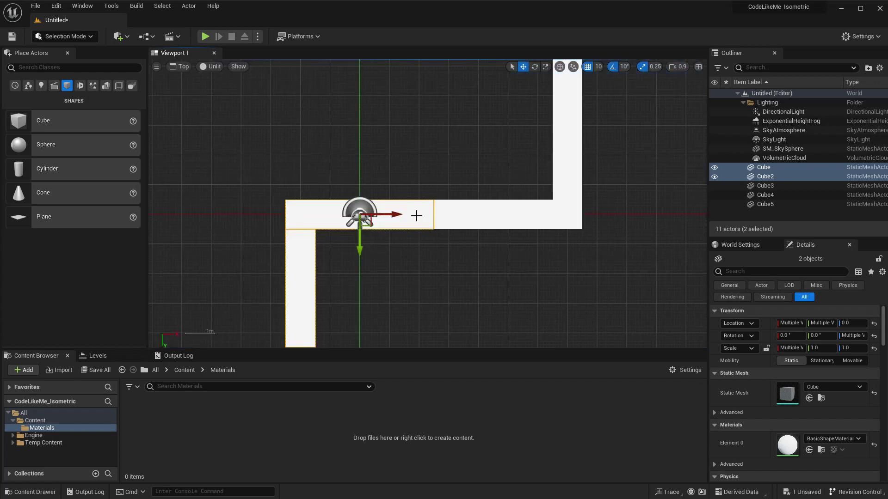
scroll(419, 254, down, 4)
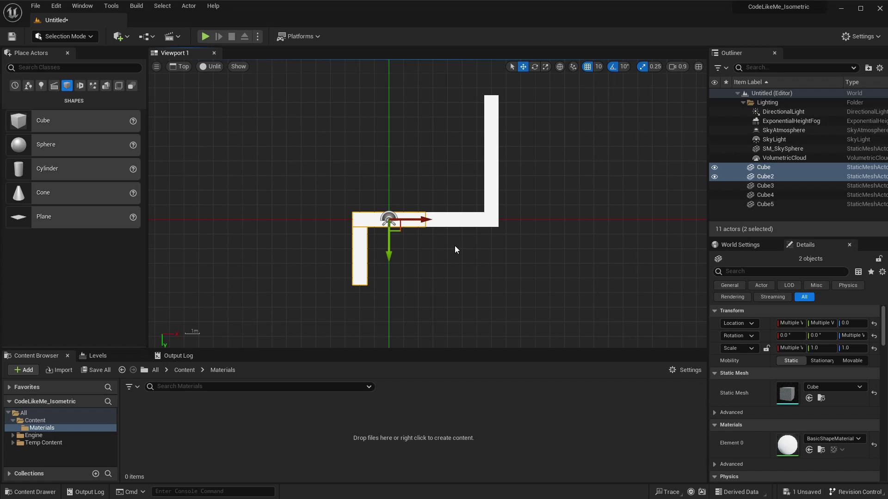
alt+drag(393, 251, 393, 324)
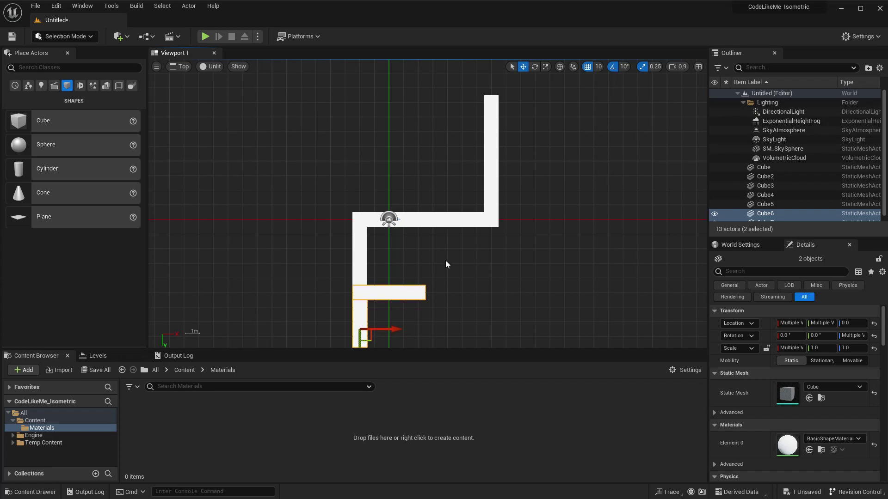
right_drag(445, 260, 450, 146)
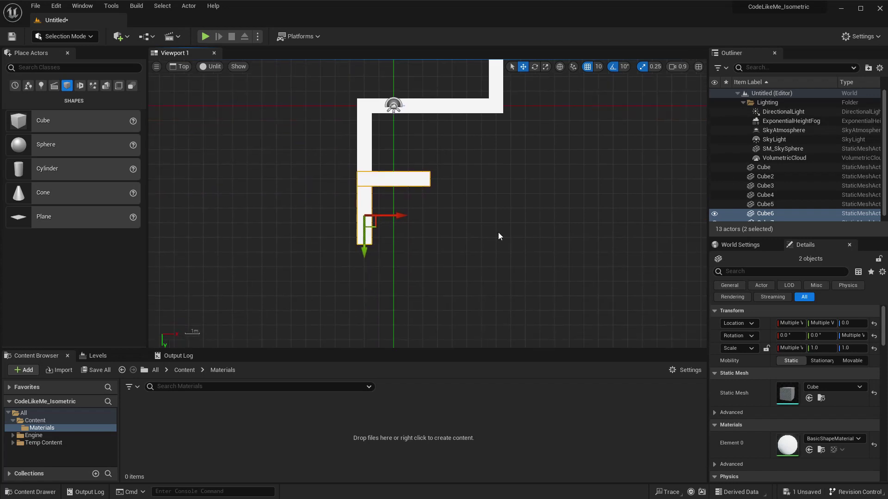
key(e)
drag(420, 233, 309, 216)
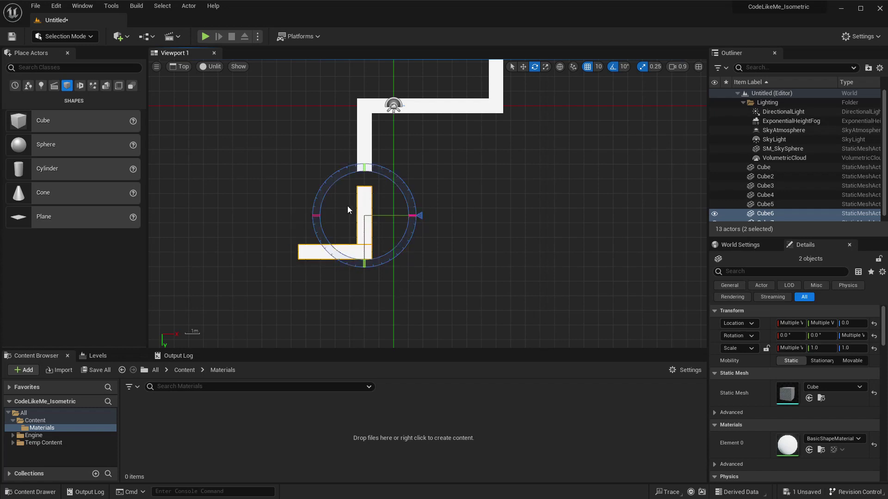
scroll(370, 217, up, 2)
key(w)
drag(376, 258, 376, 237)
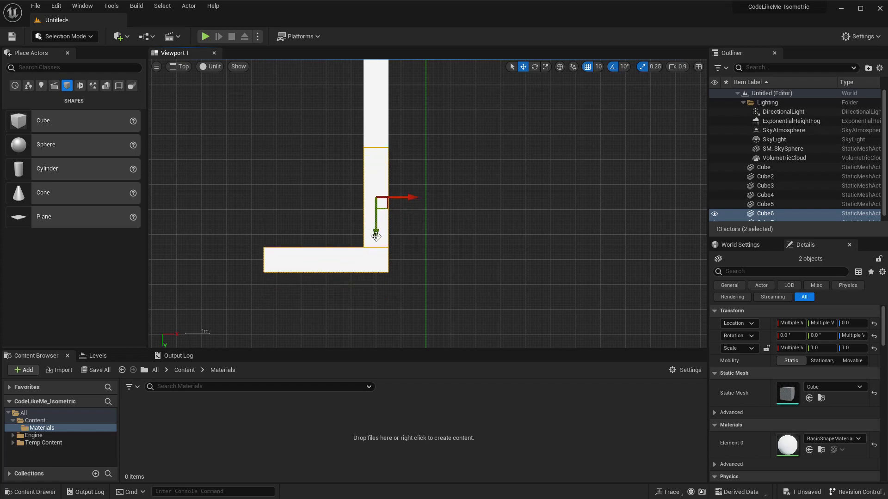
Step: Back in Perspective view, rotate the copied L-piece -90° so it stands upright
click(185, 69)
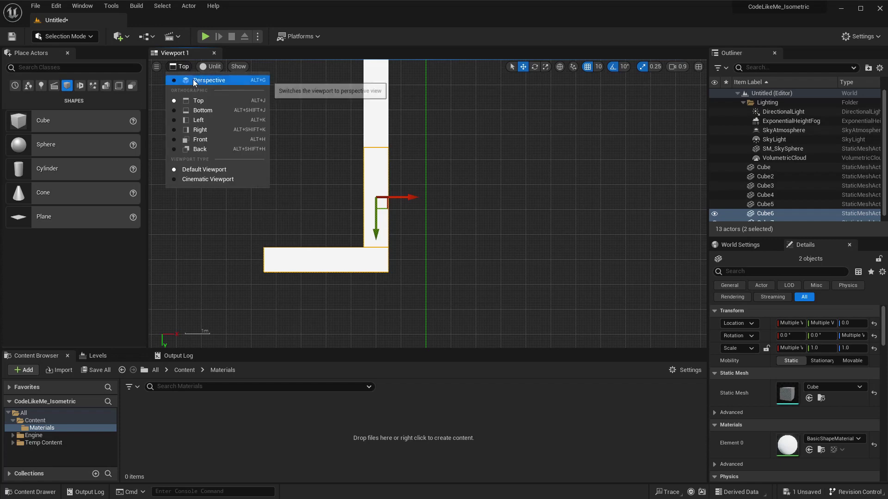
click(193, 79)
scroll(445, 268, down, 4)
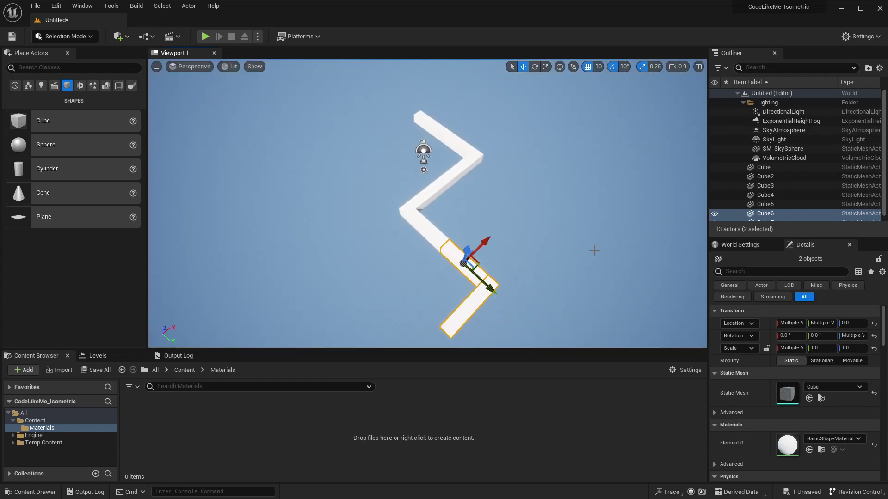
mouse_move(586, 254)
right_down()
mouse_move(584, 266)
mouse_move(546, 254)
mouse_move(575, 244)
right_up()
key(e)
drag(419, 214, 410, 255)
Step: Deselect the L-piece, then orbit and pan to recentre the walkway
click(332, 204)
right_drag(332, 203, 356, 199)
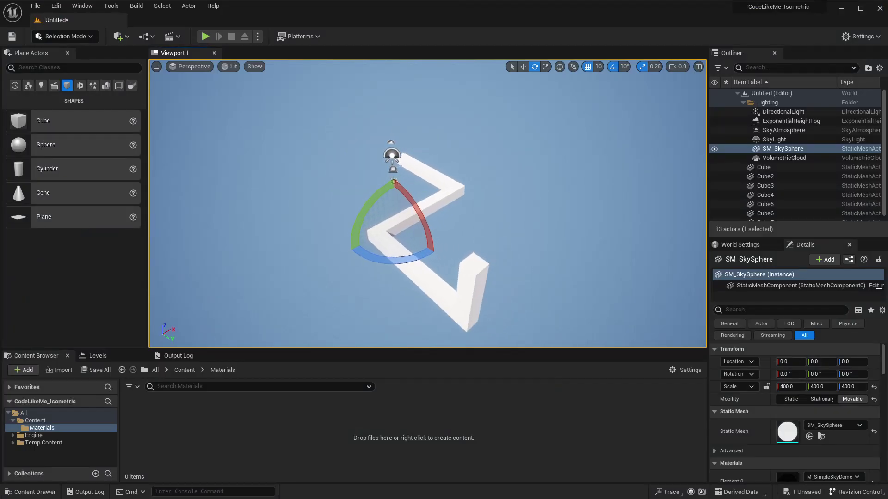
middle_drag(498, 216, 501, 234)
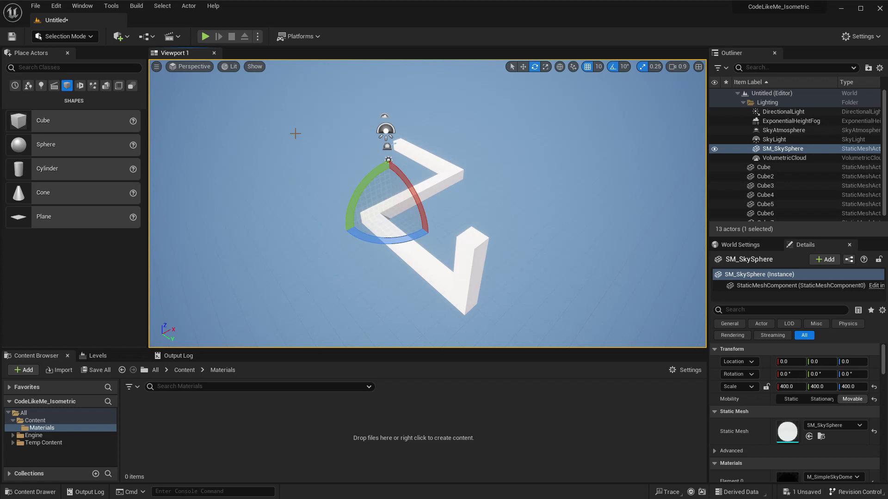
Step: Search 'came' in Place Actors and drop a Camera Actor into the level
click(27, 65)
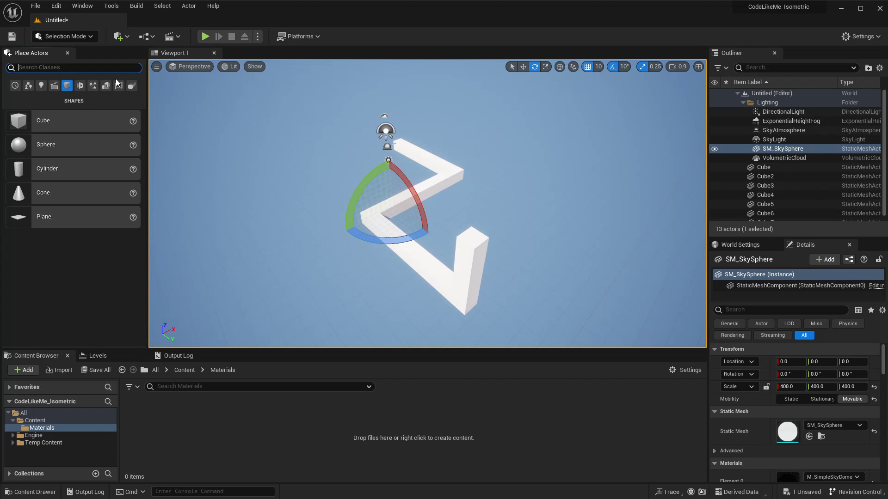
text(came)
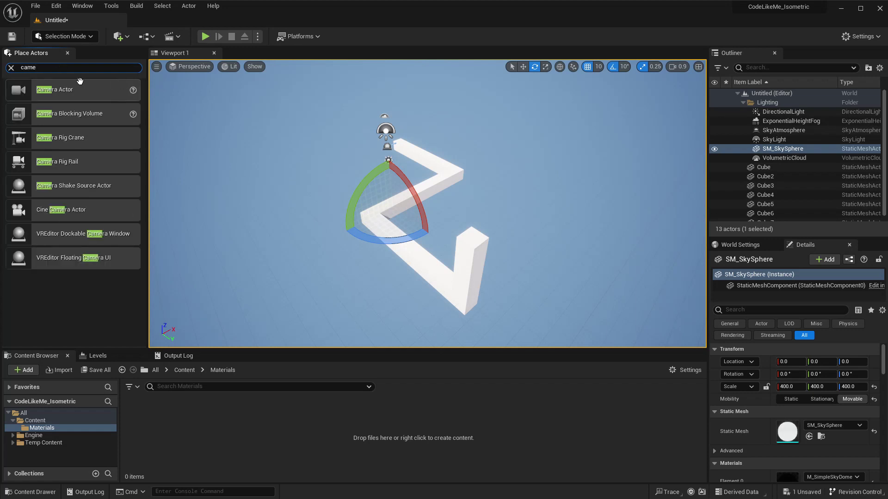
drag(74, 89, 398, 288)
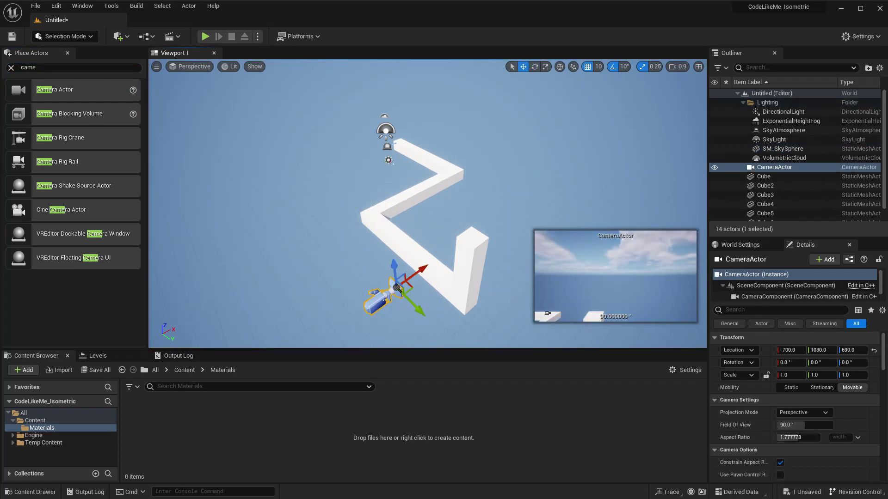
right_drag(509, 222, 511, 224)
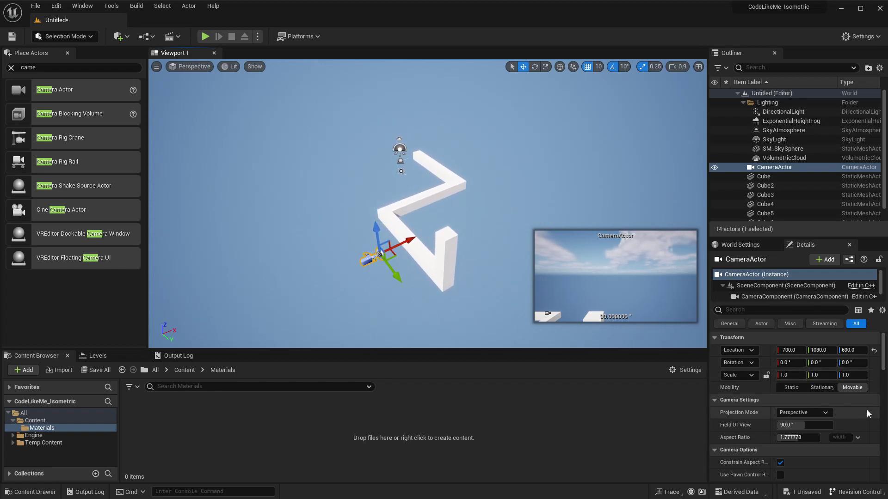
Step: Yaw the camera to -30°, tilt it toward the walkway, raise it 200 units, then pilot it
key(e)
drag(358, 291, 372, 296)
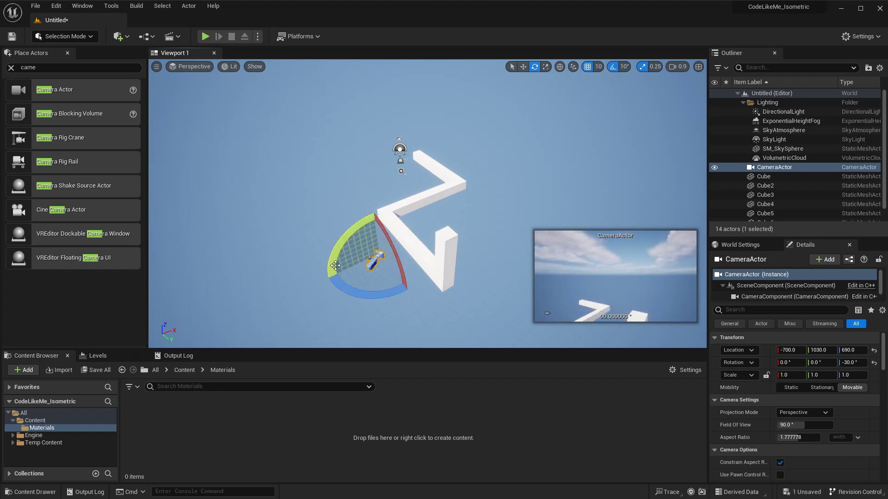
drag(332, 261, 336, 247)
drag(423, 240, 408, 267)
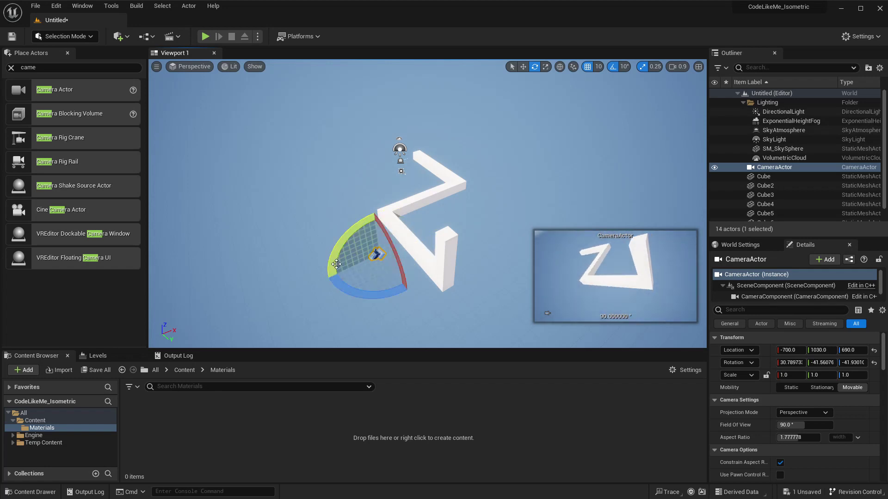
key(w)
drag(378, 229, 378, 189)
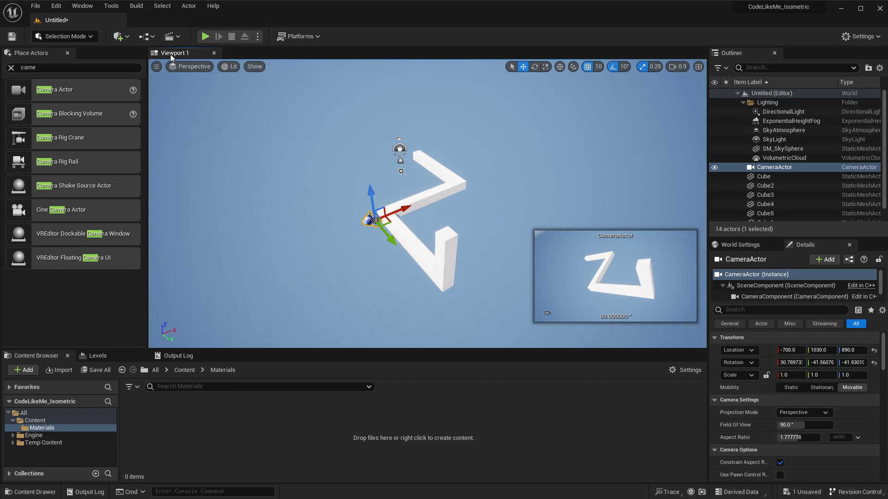
click(200, 66)
click(219, 171)
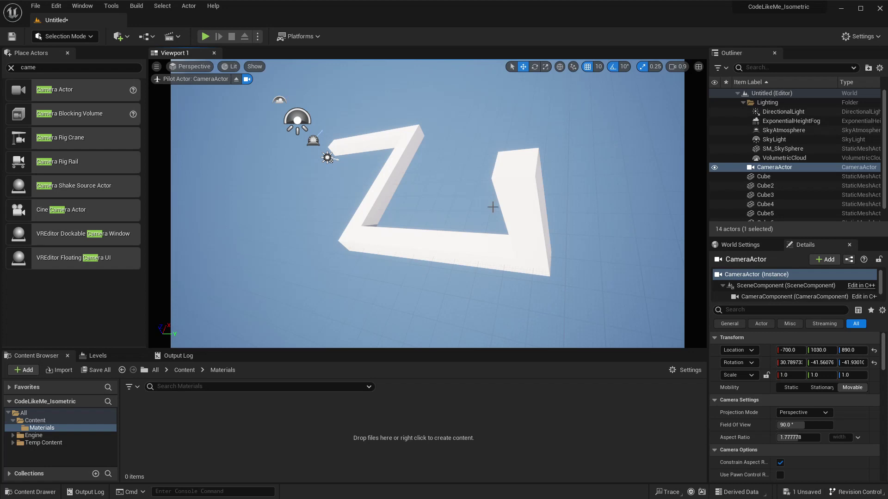
Step: Fly the piloted camera with WASD and mouse turns until it frames the whole walkway
key(d)
right_drag(493, 206, 357, 175)
key(a)
key(d)
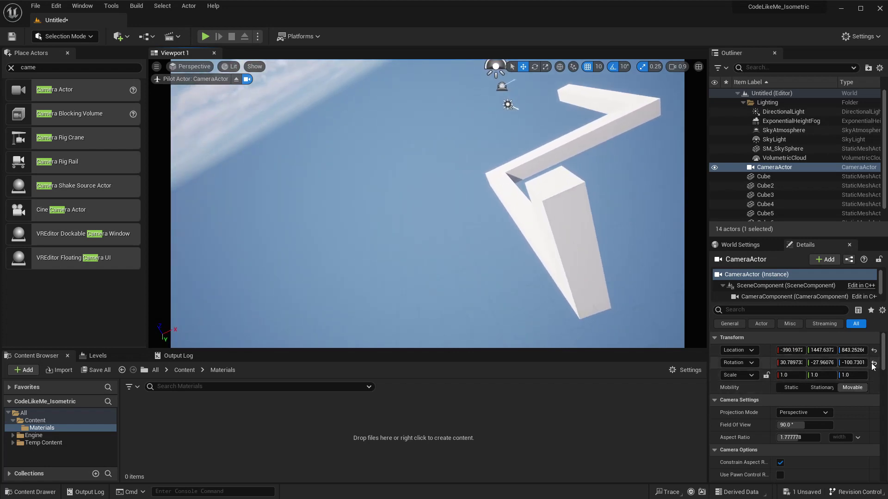
click(874, 363)
right_drag(427, 194, 328, 236)
key(a)
key(e)
key(s)
right_drag(434, 225, 434, 227)
key(q)
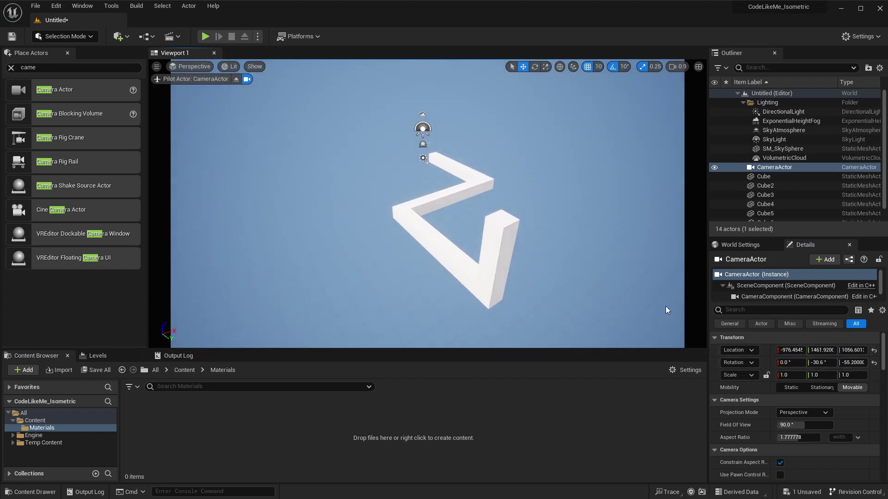
key(e)
right_drag(518, 258, 521, 260)
Step: Set the camera's rotation to Y -30 and Z -60 in Details
click(821, 363)
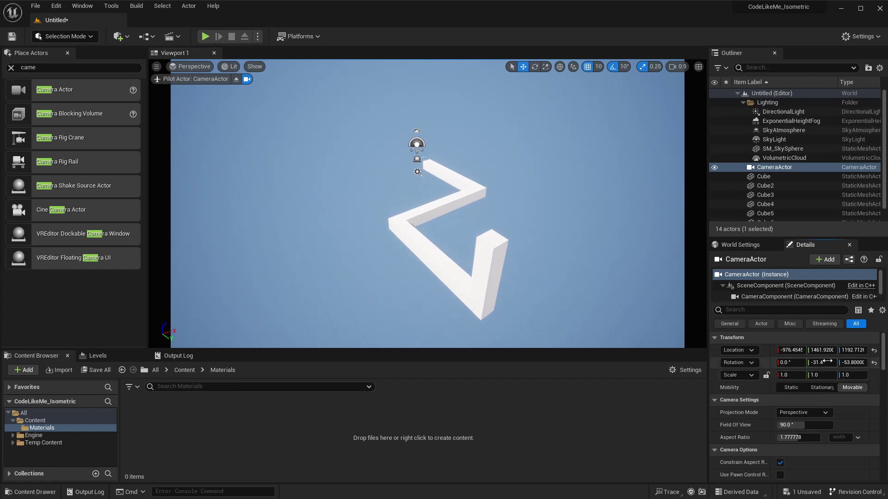
text(-30)
key(Return)
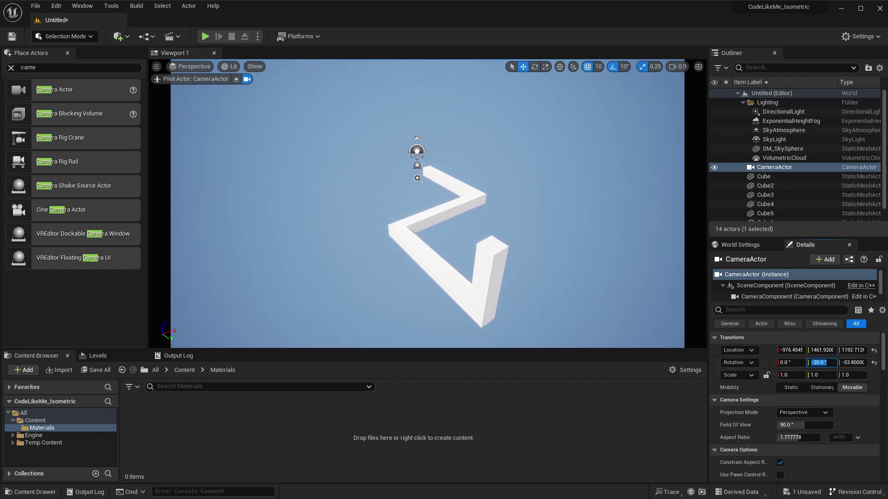
key(Tab)
key(Home)
key(shift+End)
text(-60)
key(Return)
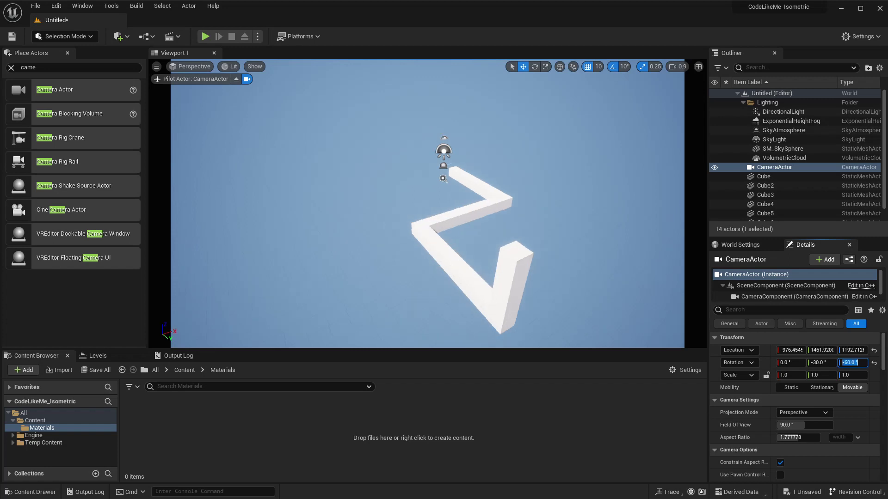
Step: Make the camera Orthographic with ortho width 2551.338623 and switch the viewport to Lit
click(795, 413)
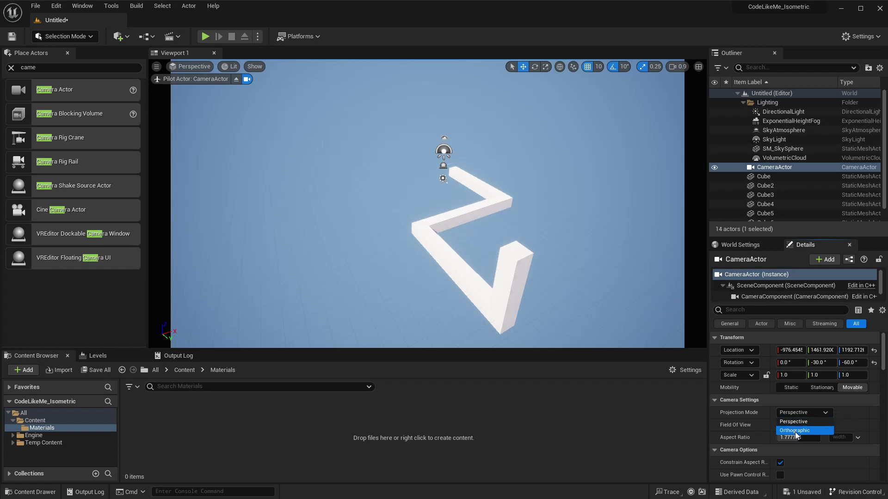
click(794, 430)
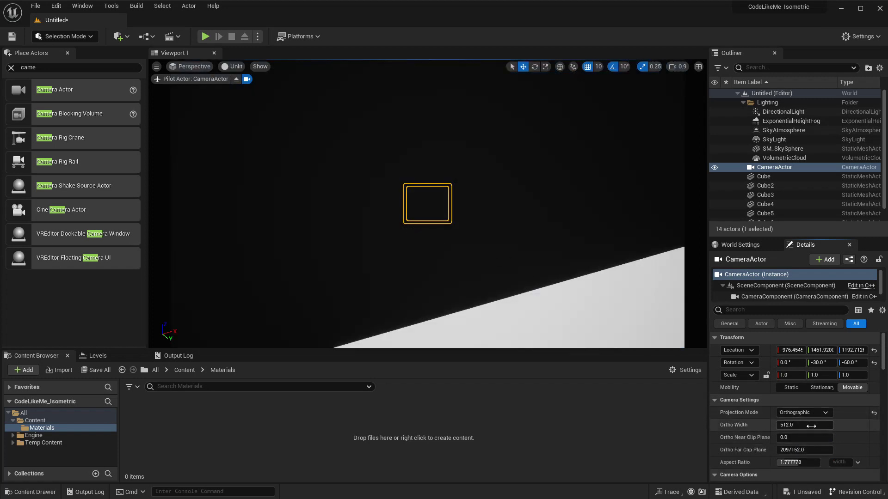
right_drag(478, 251, 447, 214)
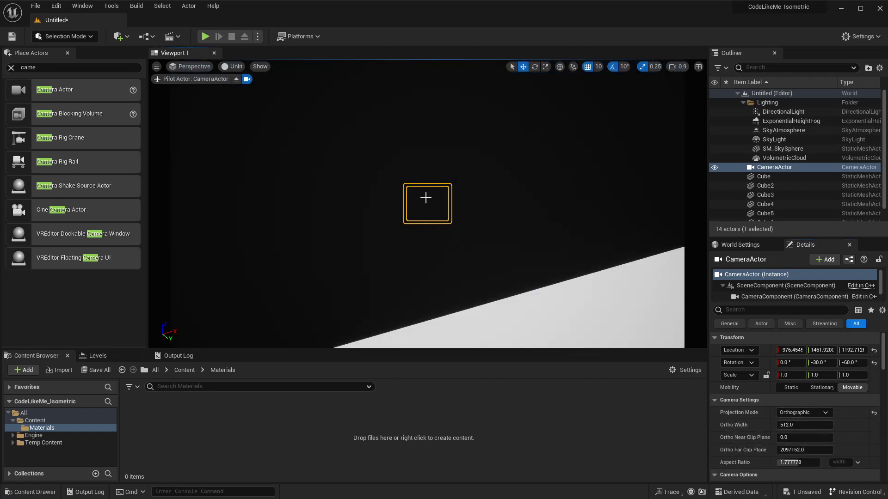
click(852, 387)
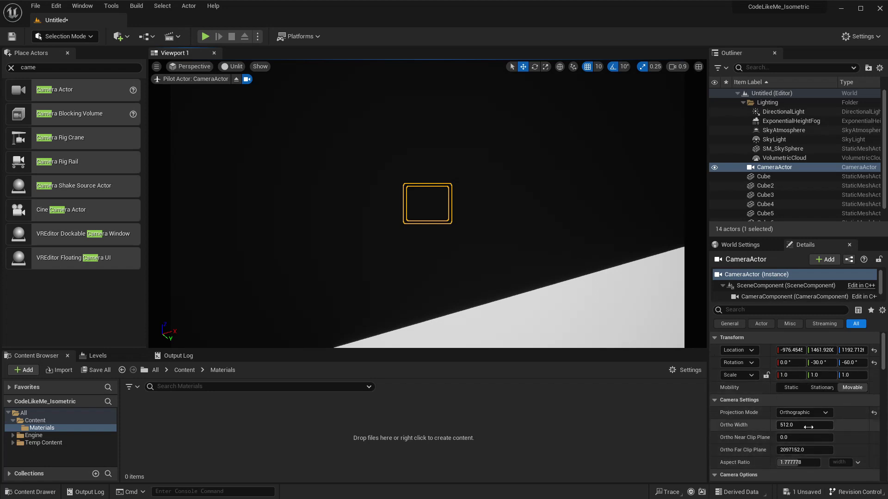
drag(804, 425, 871, 425)
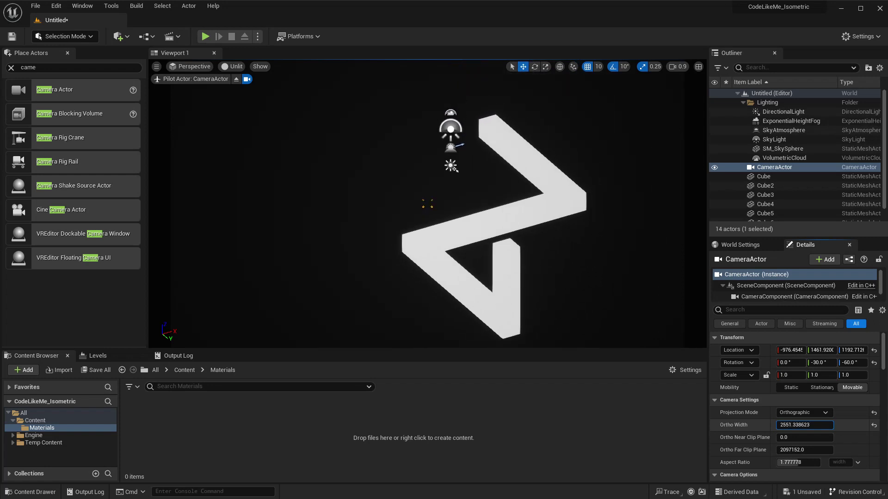
click(234, 66)
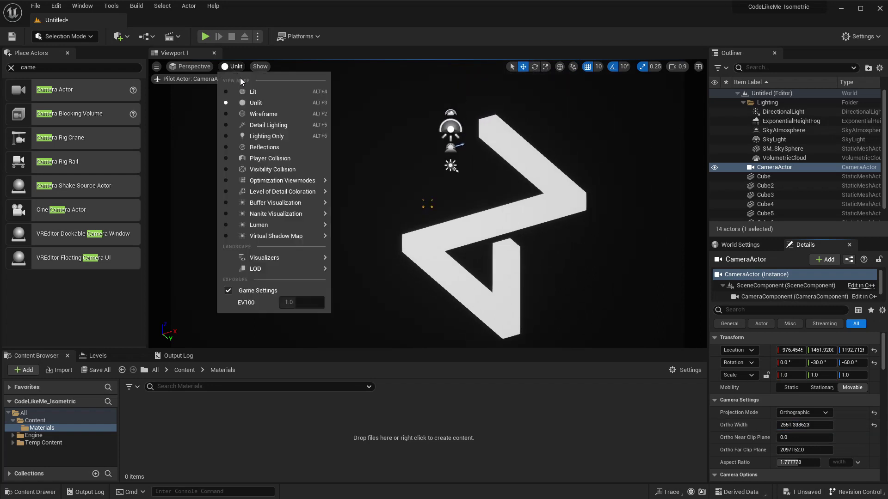
click(253, 92)
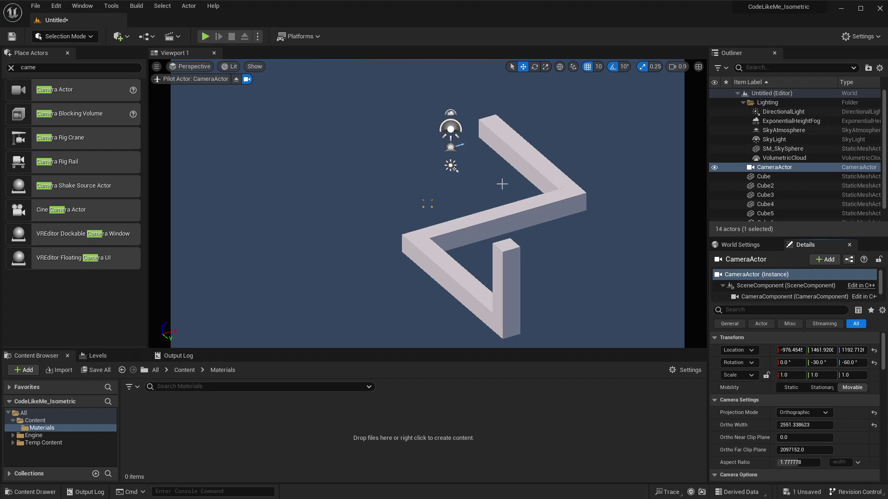
Step: Convert the selected Cube3 and Cube4 to a Blueprint class using Harvest Components
click(532, 208)
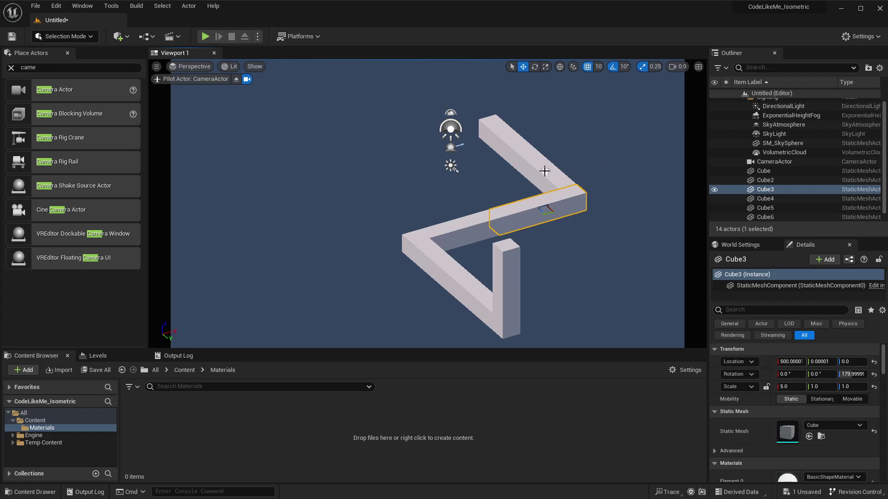
ctrl+click(544, 171)
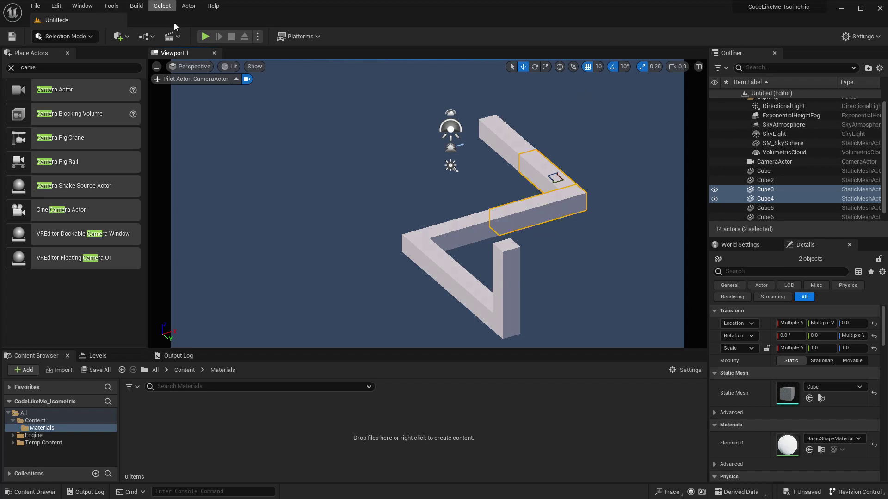
click(150, 37)
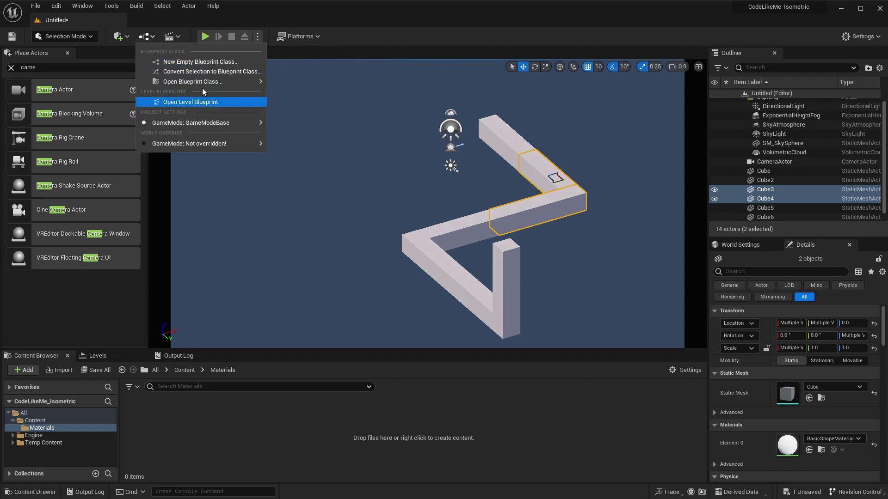
click(226, 74)
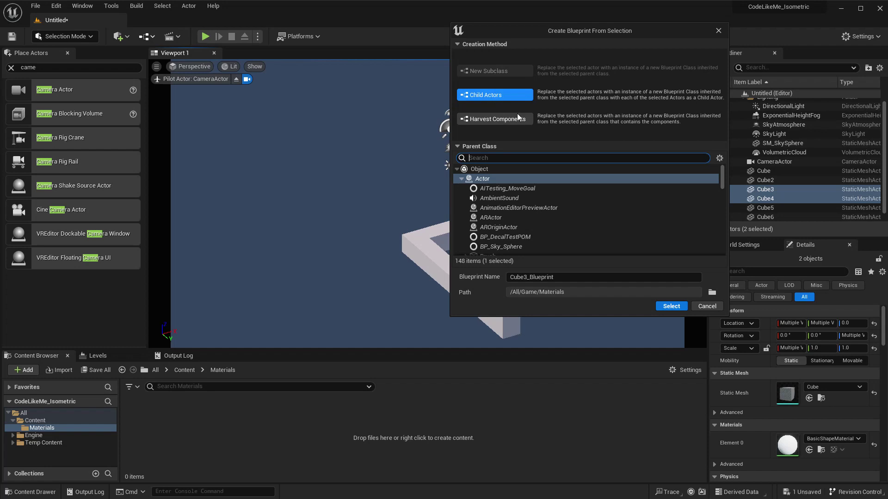
click(493, 120)
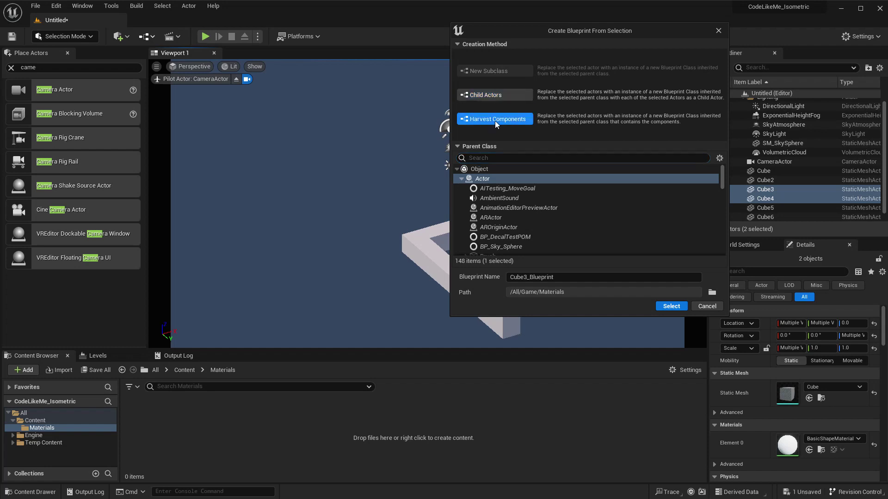
Step: Name the Blueprint BP_L, save it in a new Content/BP folder, and create it
double_click(584, 279)
text(BP_L)
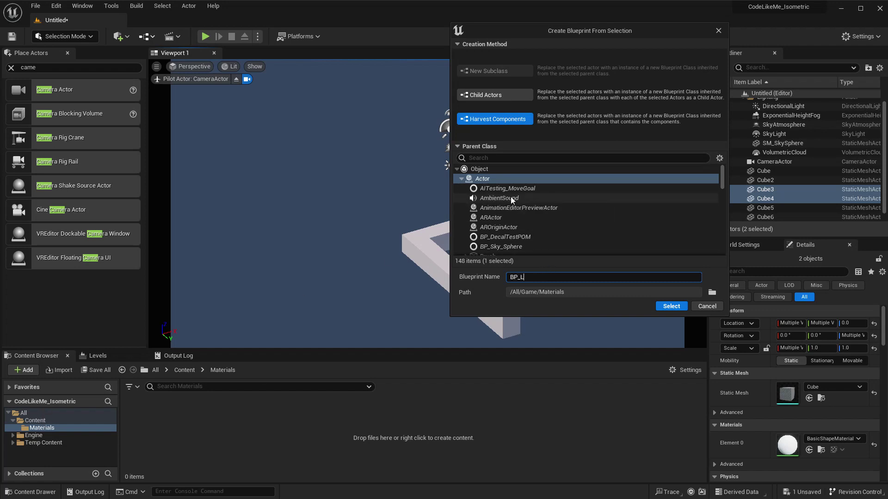
scroll(573, 249, down, 1)
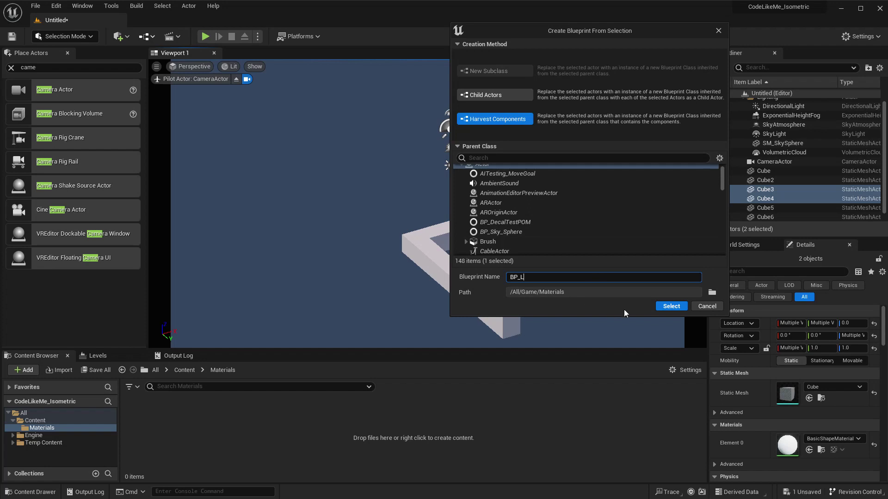
click(711, 293)
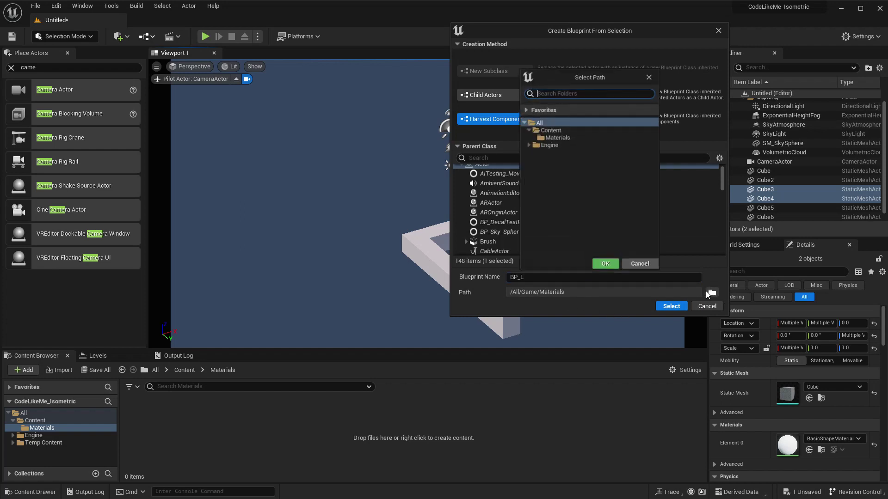
right_click(544, 130)
click(565, 137)
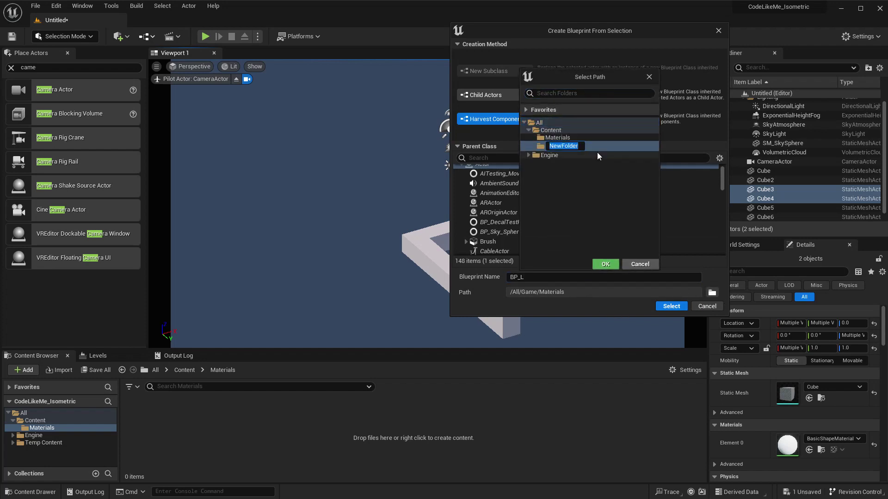
text(BP)
key(Return)
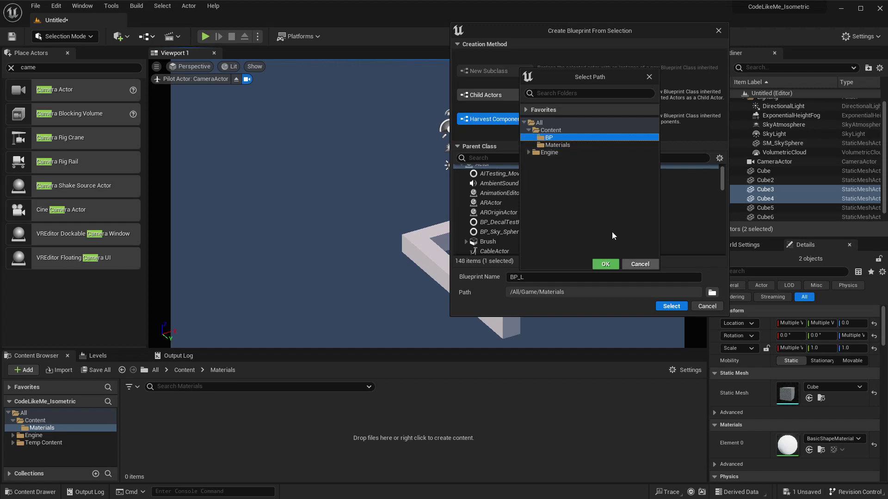
click(605, 264)
click(673, 310)
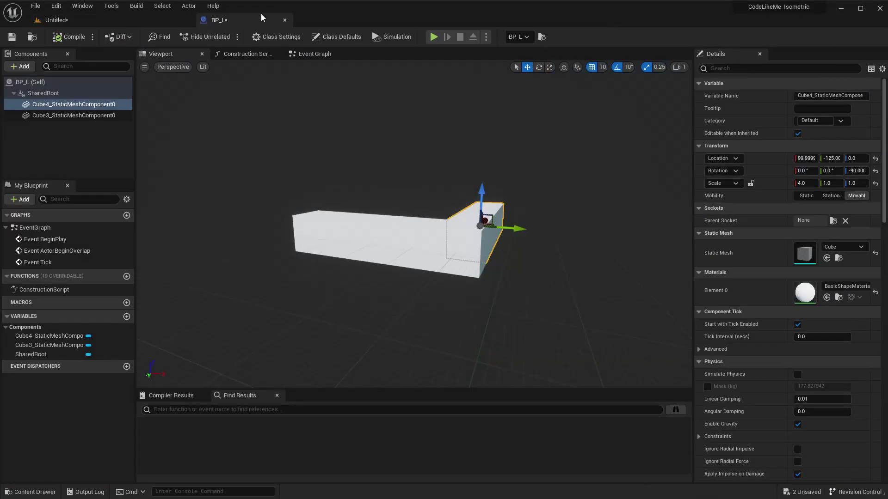
Step: Inspect BP_L's Cube3 beam and Cube4 block components, then go back to the Untitled level
click(432, 222)
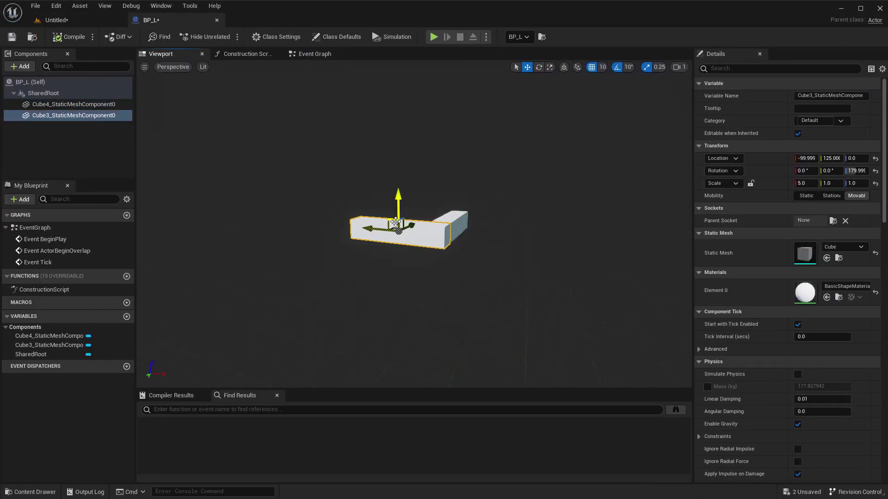
ctrl+click(450, 213)
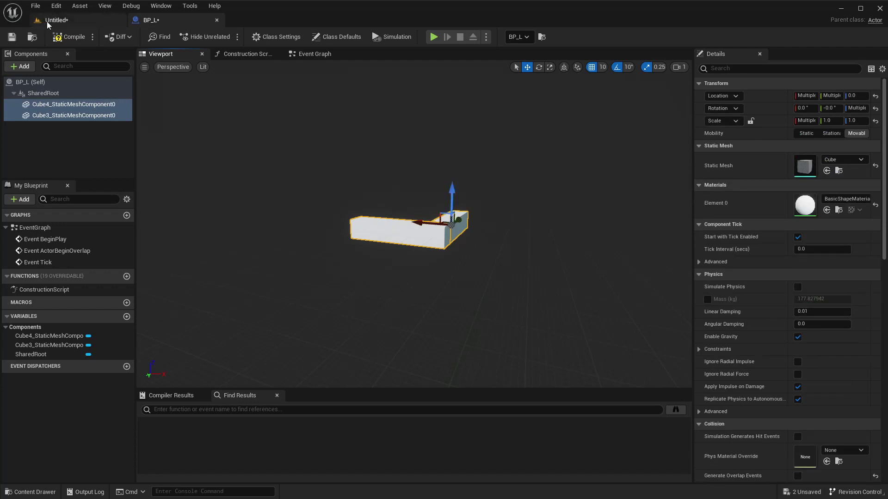
click(389, 228)
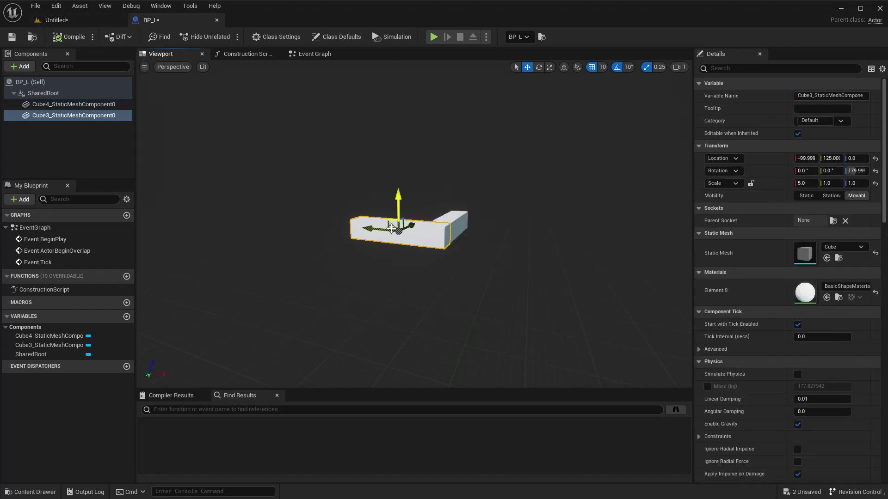
ctrl+click(462, 221)
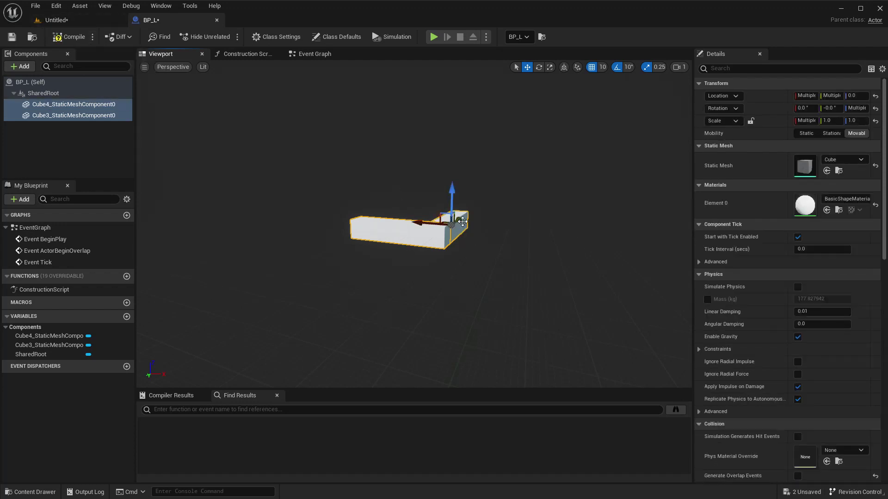
click(394, 221)
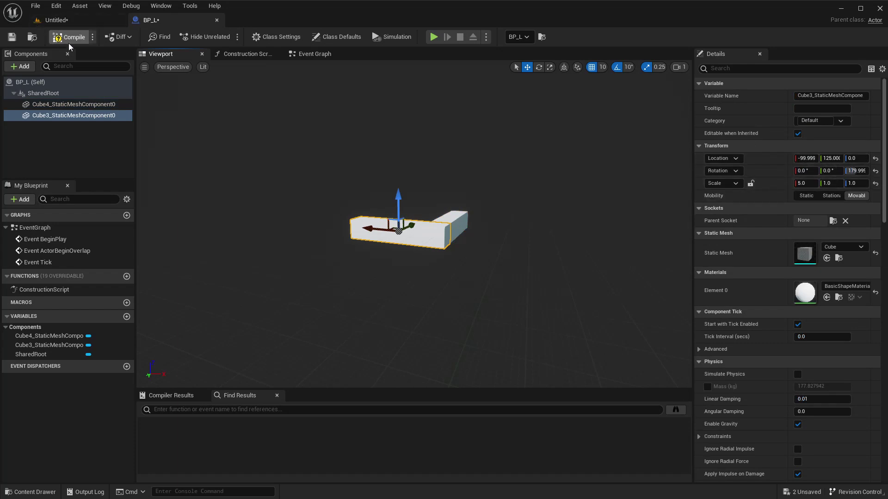
click(60, 20)
Step: Select the BP_L actor and stop piloting the CameraActor in the perspective view
click(600, 226)
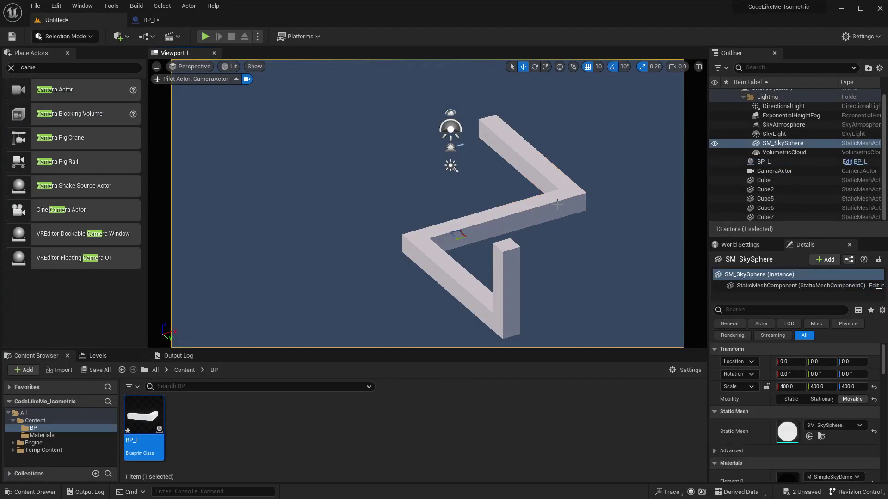
click(555, 203)
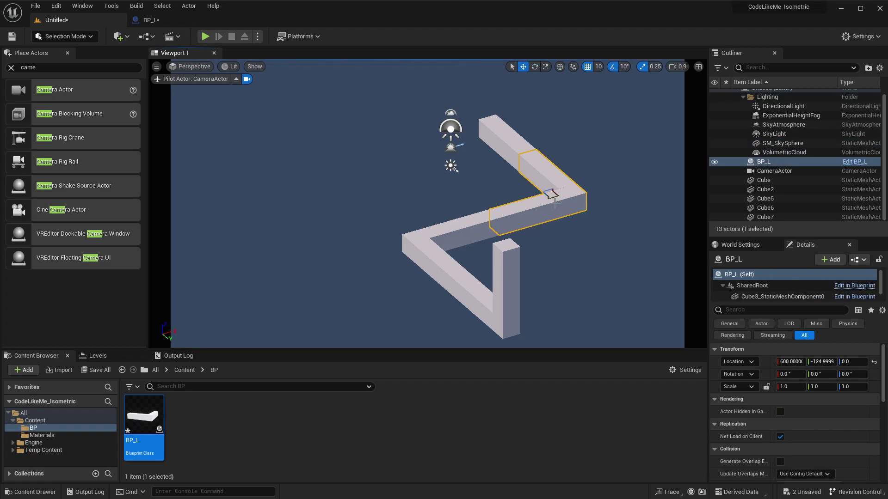
click(192, 68)
click(202, 82)
click(236, 80)
Step: Fly around BP_L, reselect and frame it with F, then use the four-pane layout
right_drag(476, 192, 319, 213)
key(d)
key(w)
key(s)
right_drag(440, 214, 587, 222)
key(a)
key(s)
click(408, 182)
click(783, 162)
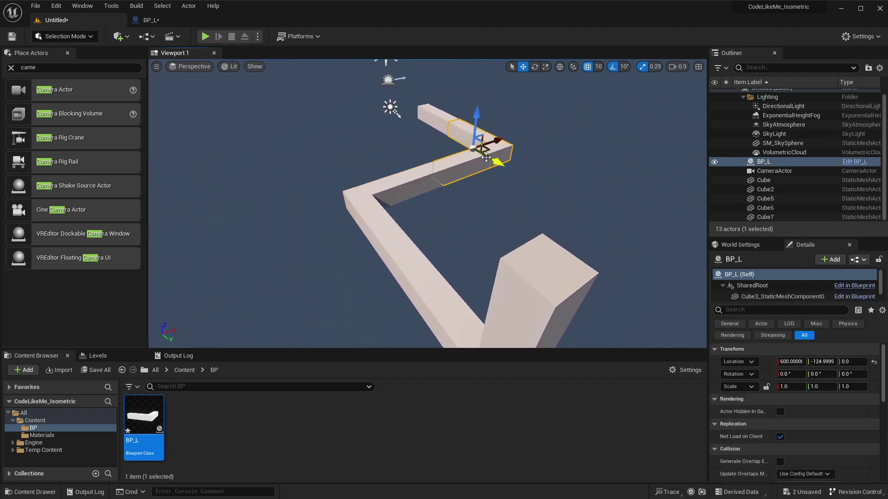
key(f)
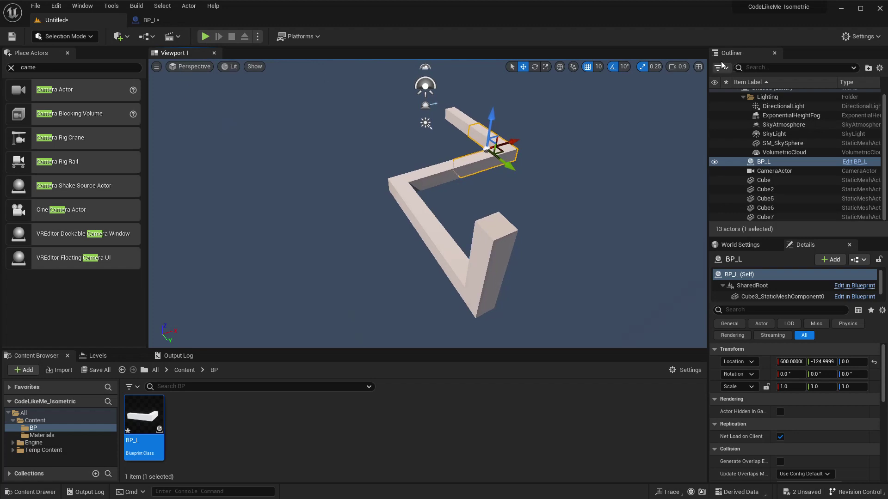
click(698, 67)
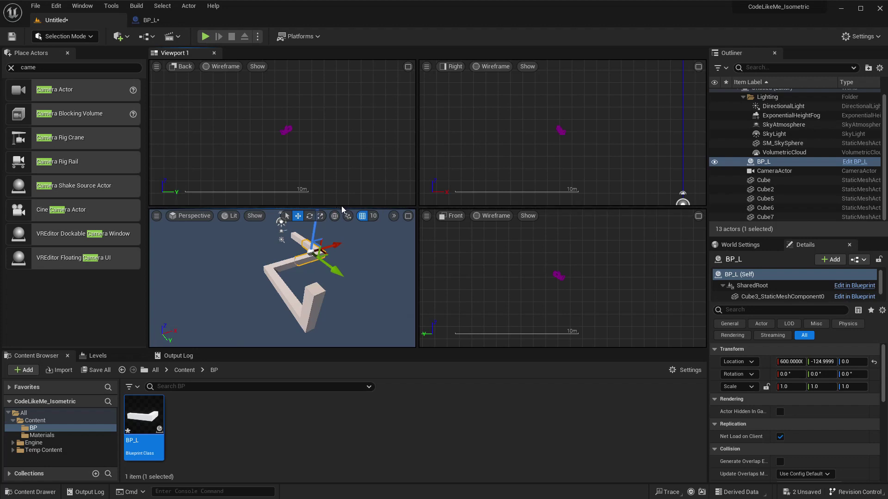
Step: Resize the panes, pilot the CameraActor in one, and rename it 'Ortho Camera'
drag(343, 207, 338, 109)
drag(707, 129, 760, 129)
click(197, 117)
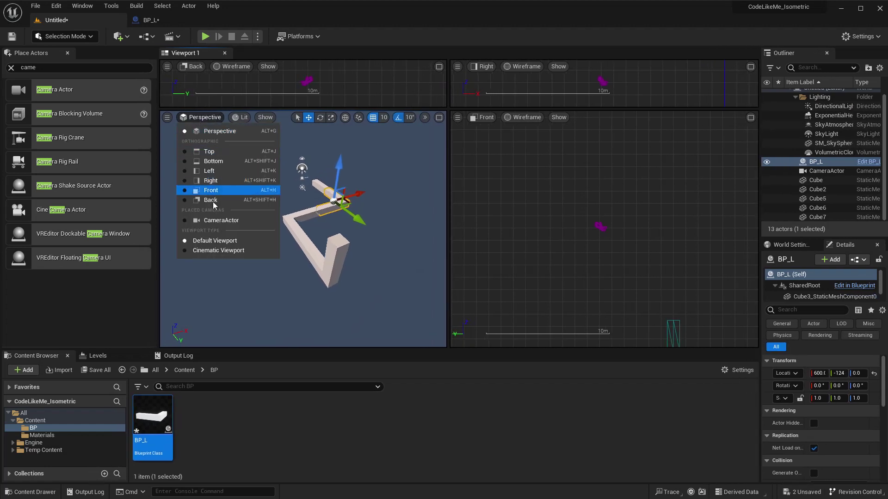
click(219, 221)
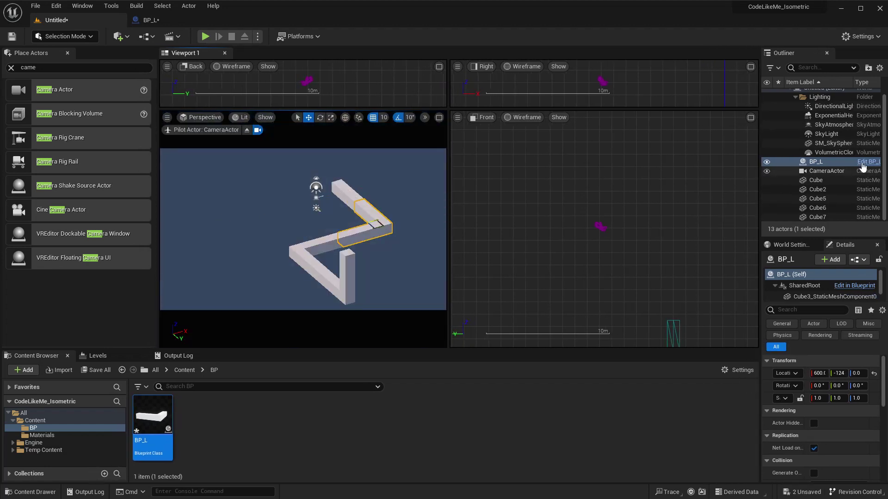
click(825, 172)
click(825, 172)
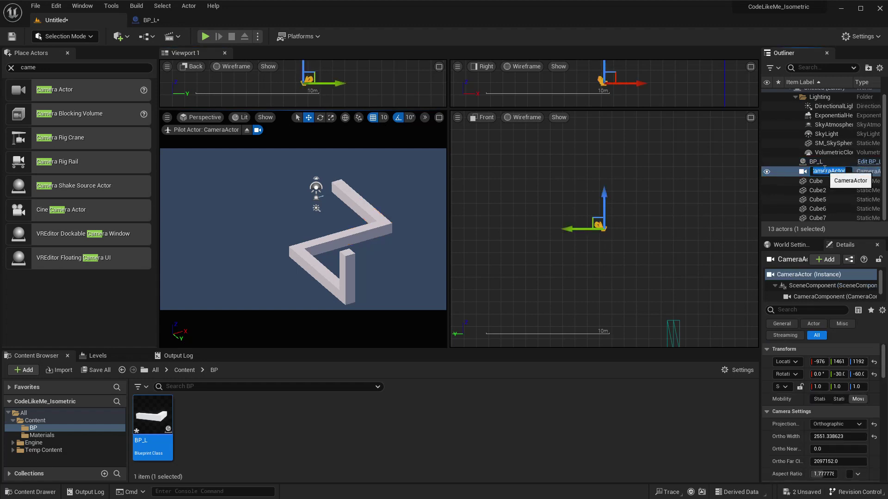
text(Ortho Camera)
key(Return)
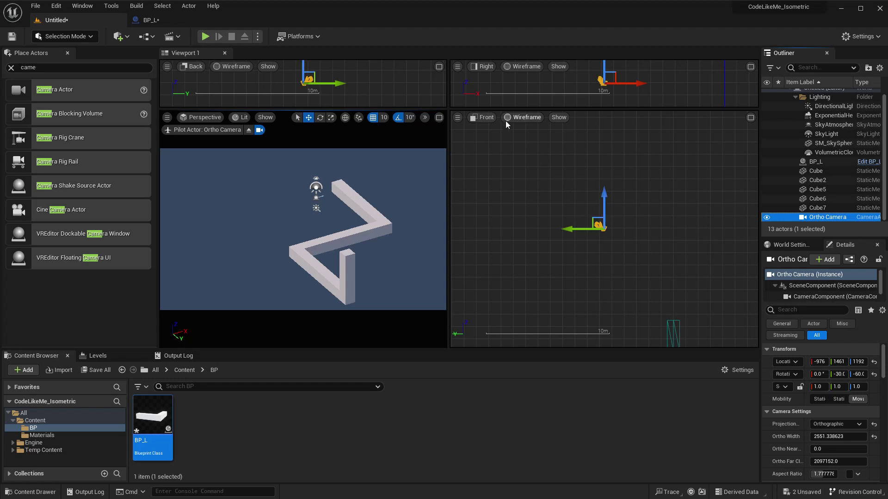
Step: Switch the Front pane to Perspective, orbit it, and select BP_L
click(483, 117)
click(514, 130)
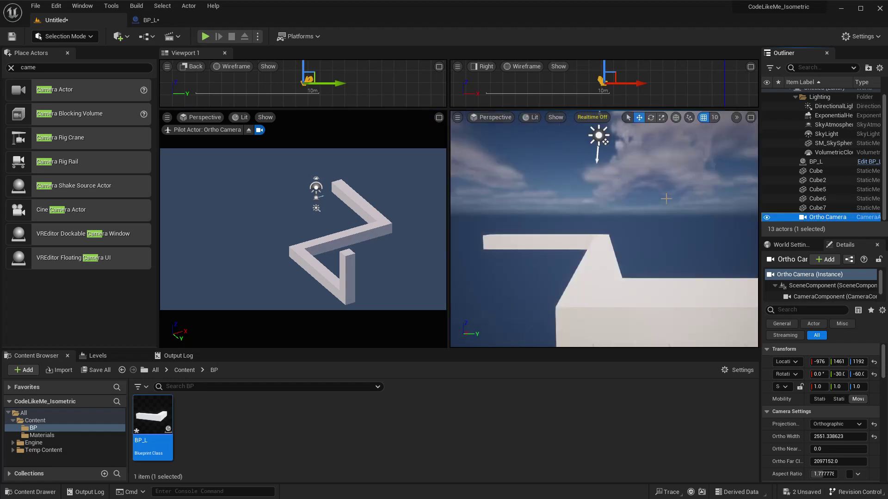
mouse_move(666, 199)
right_down()
mouse_move(647, 217)
mouse_move(596, 232)
mouse_move(480, 245)
mouse_move(666, 199)
right_up()
click(665, 239)
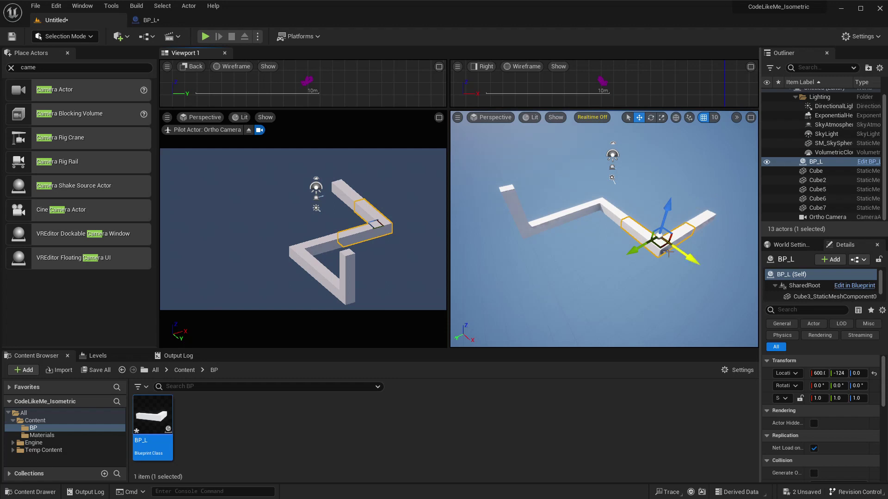
Step: Alt-rotate BP_L to create a duplicate, BP_L2, turned 90°
right_drag(674, 252, 655, 261)
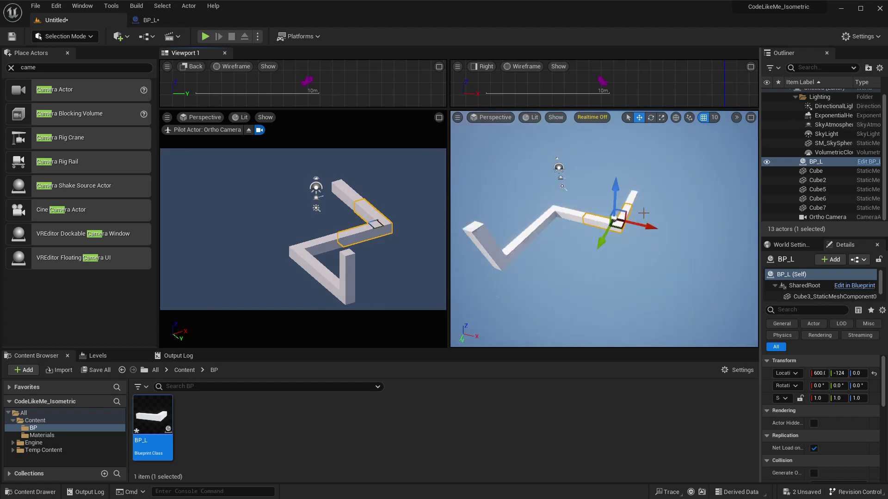
key(e)
alt+drag(657, 199, 617, 162)
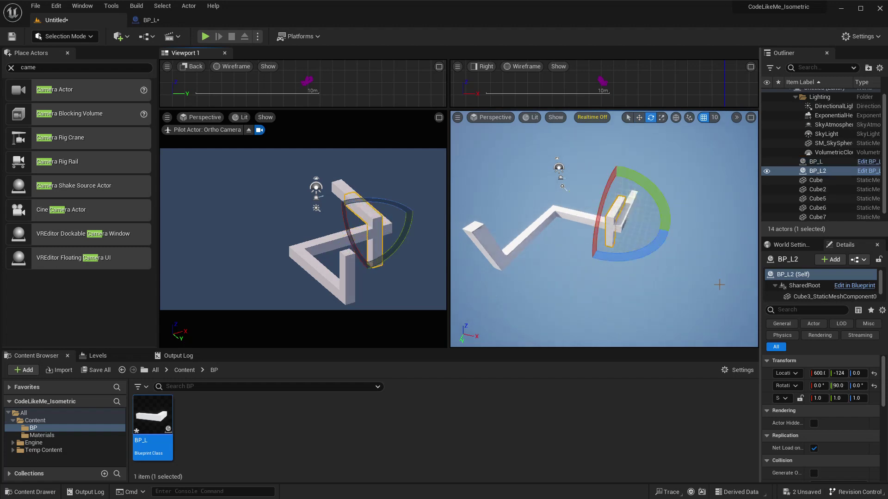
key(s)
right_drag(692, 270, 680, 266)
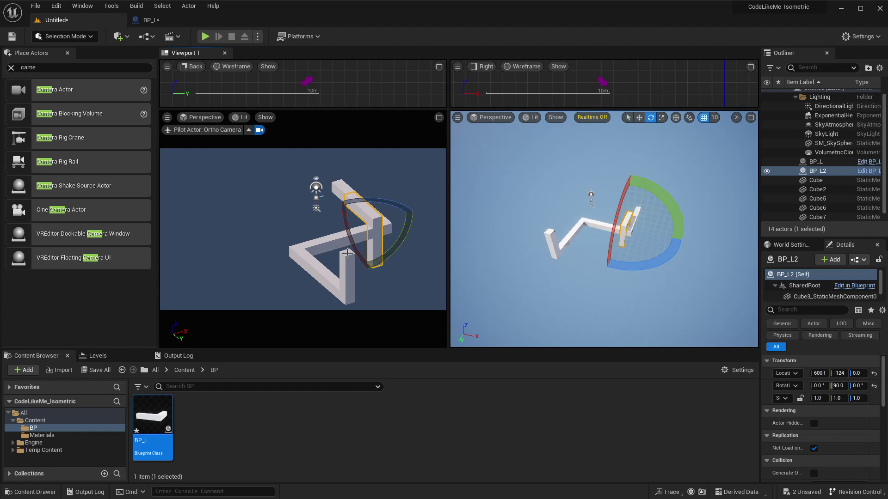
Step: Slide BP_L2 along X to about -199
key(w)
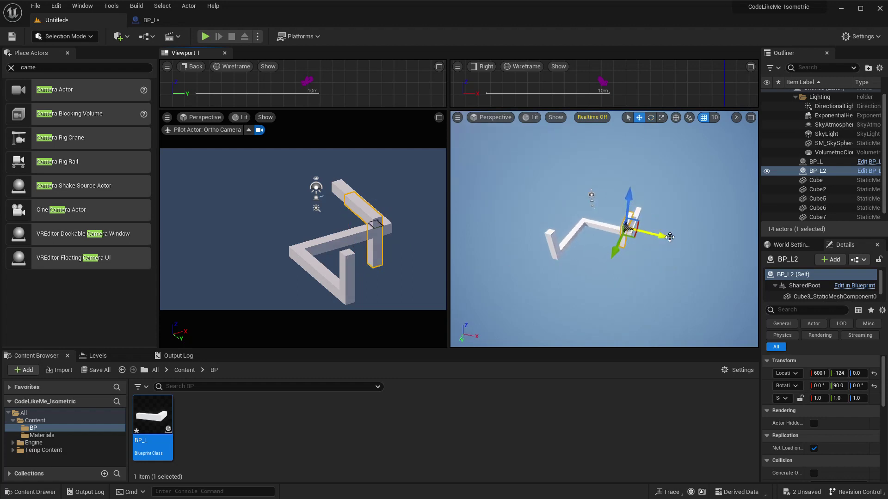
drag(669, 237, 622, 218)
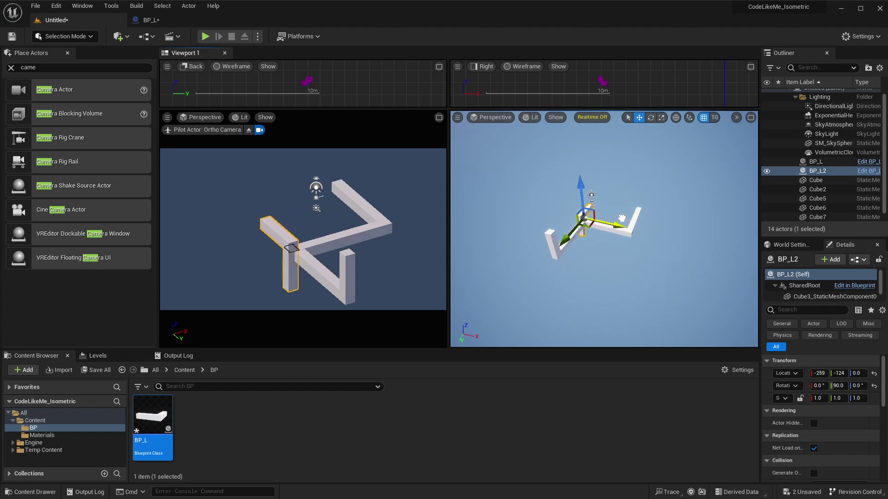
right_drag(622, 218, 598, 202)
key(w)
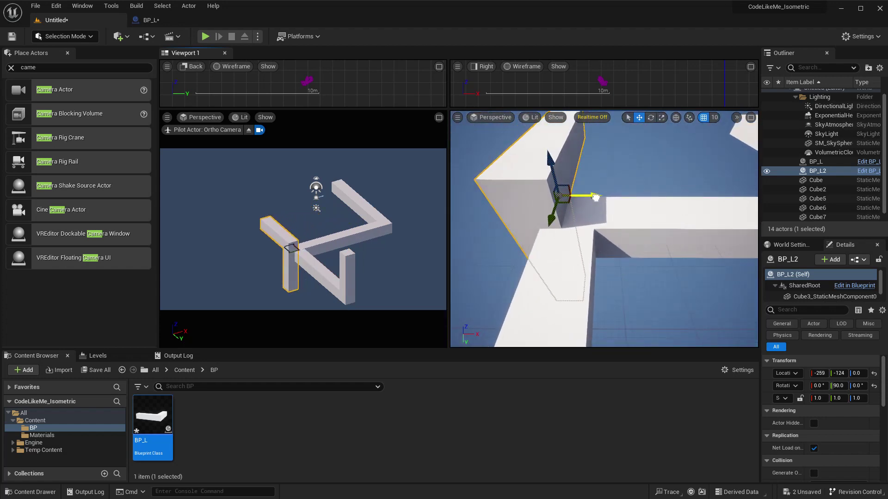
drag(596, 198, 614, 199)
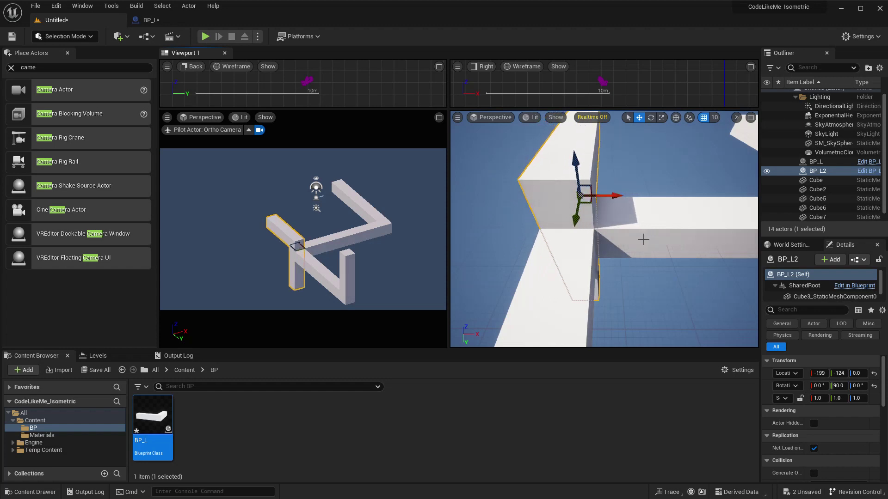
key(s)
right_drag(643, 240, 611, 226)
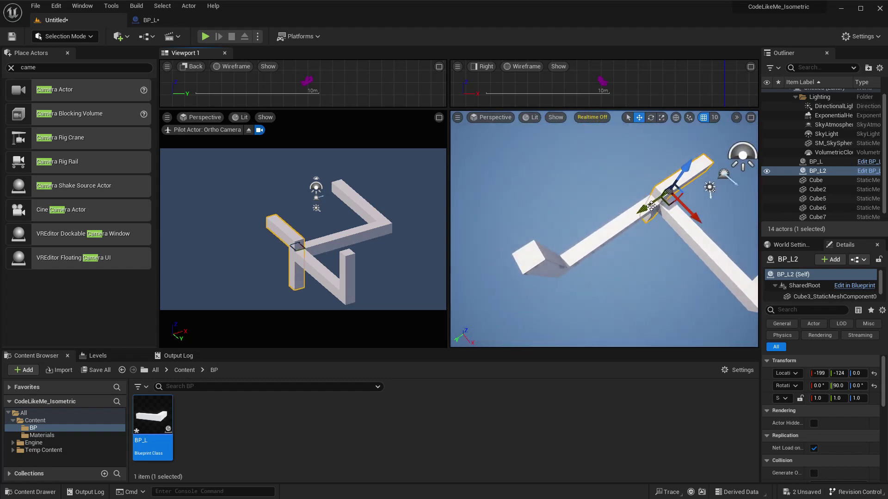
Step: Slide BP_L2 along Y, settling at 775
drag(651, 206, 525, 253)
key(d)
right_drag(526, 252, 644, 245)
key(w)
key(a)
right_drag(578, 271, 573, 271)
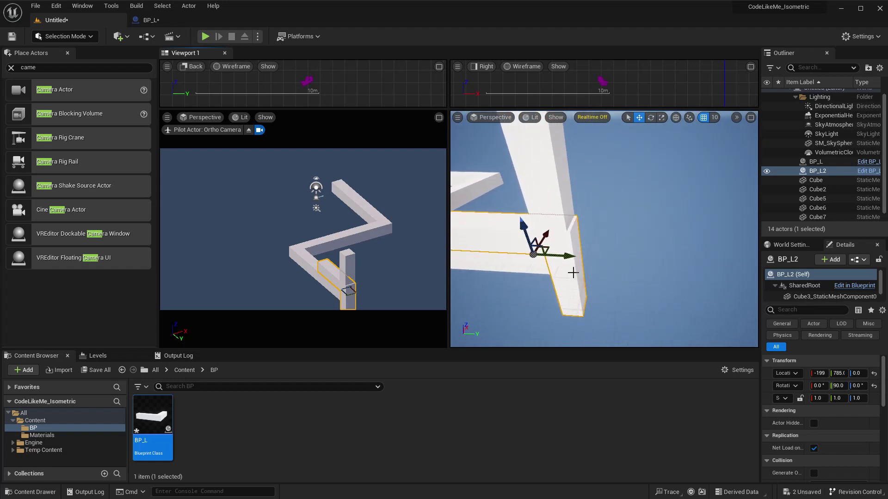
drag(570, 256, 566, 256)
Step: Raise BP_L2 along Z to about 810 so it stands as a pillar
key(s)
right_drag(649, 266, 640, 236)
key(w)
drag(573, 233, 569, 134)
right_drag(647, 132, 641, 121)
key(s)
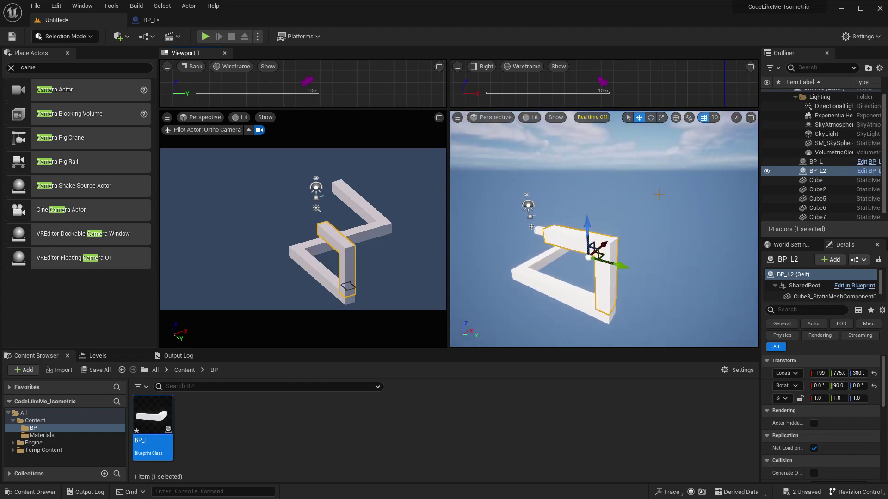
drag(588, 227, 593, 147)
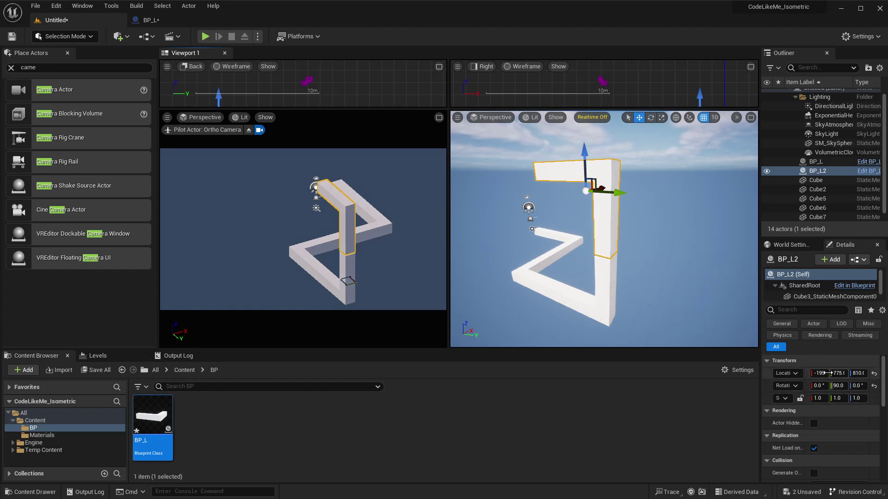
Step: Set BP_L2's Location X to -200, then select the Ortho Camera
click(820, 373)
text(-200)
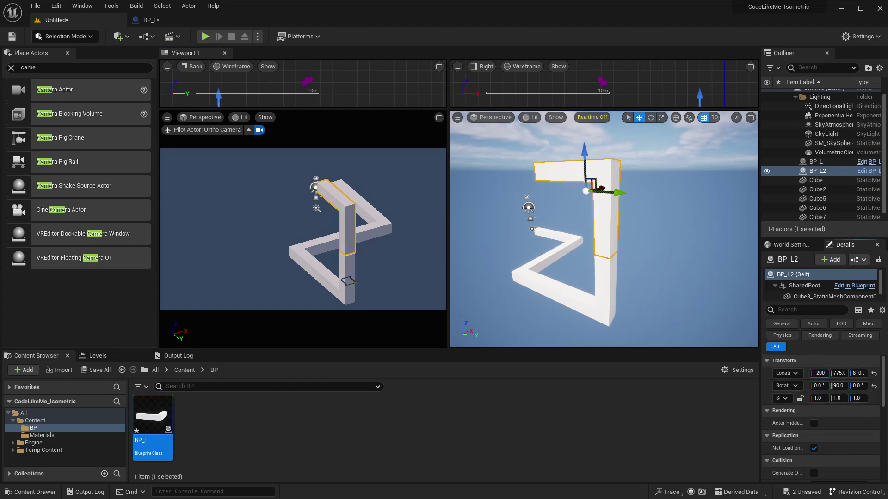
key(Return)
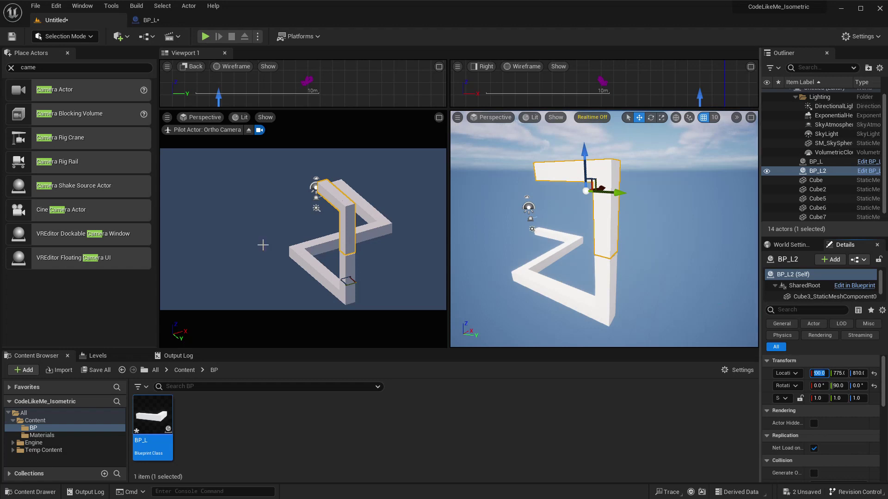
scroll(835, 185, down, 1)
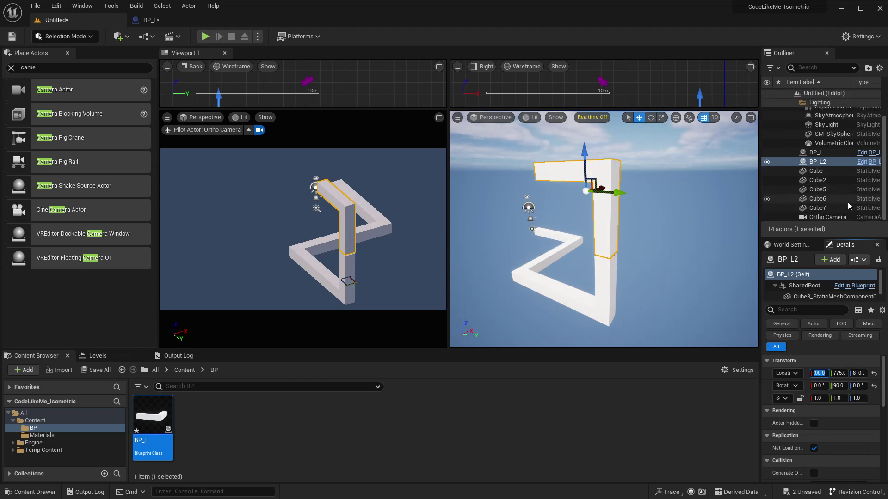
click(814, 216)
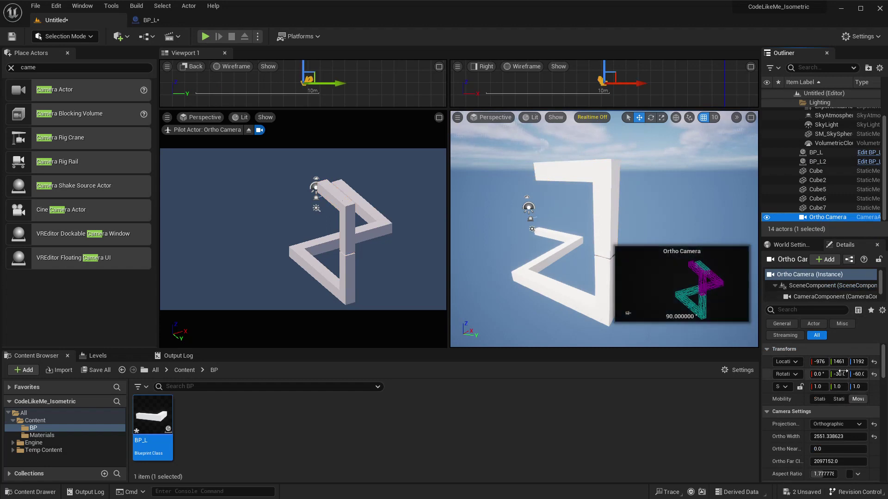
Step: Move the Ortho Camera to X -645 and Z 1083, then select the BP_L2 pillar
drag(820, 361, 864, 362)
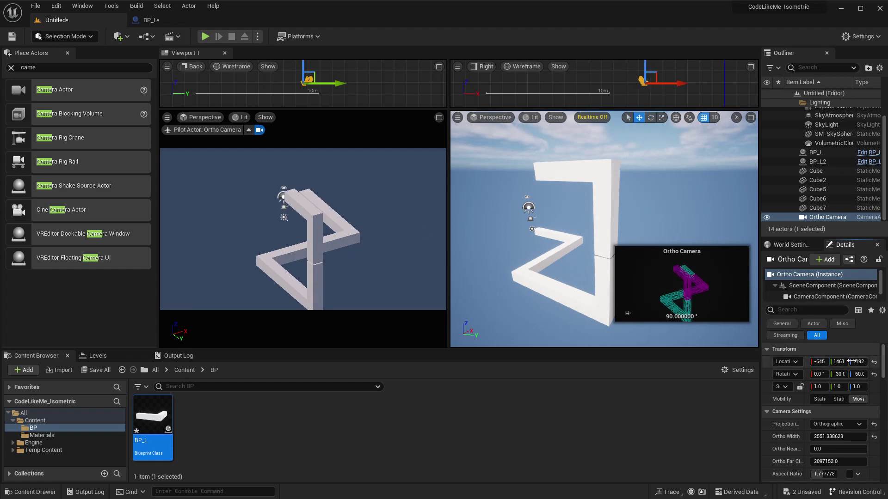
drag(858, 362, 841, 362)
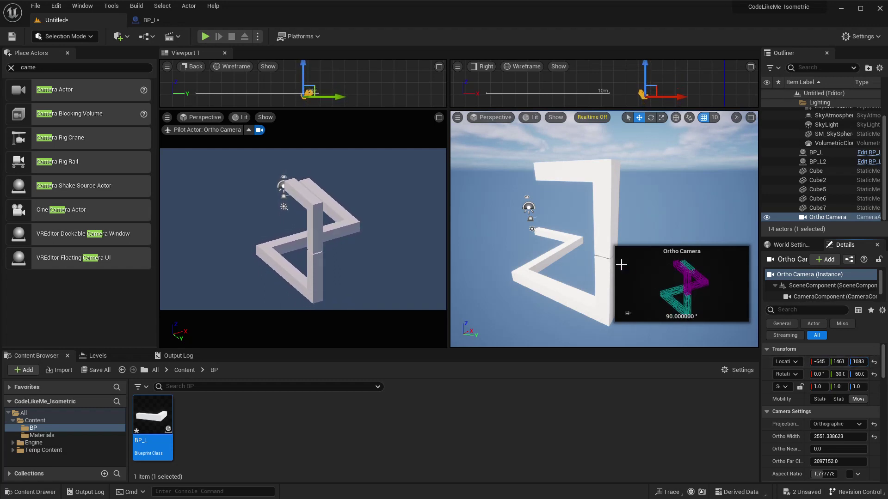
right_drag(566, 243, 594, 265)
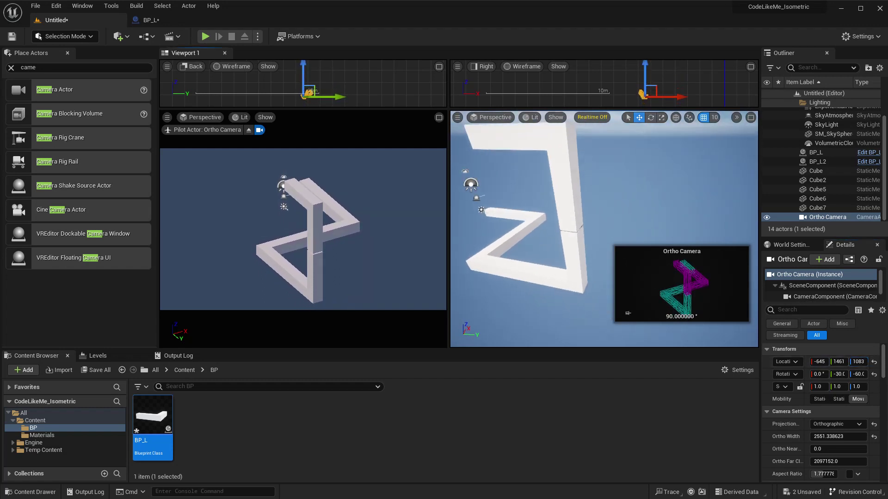
drag(572, 216, 557, 193)
click(557, 192)
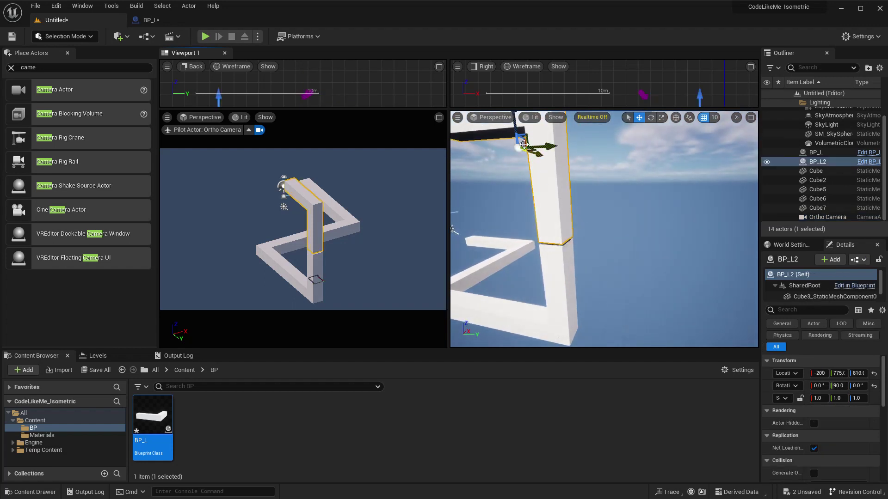
Step: Lower the BP_L2 pillar to Z 800
drag(515, 126, 515, 129)
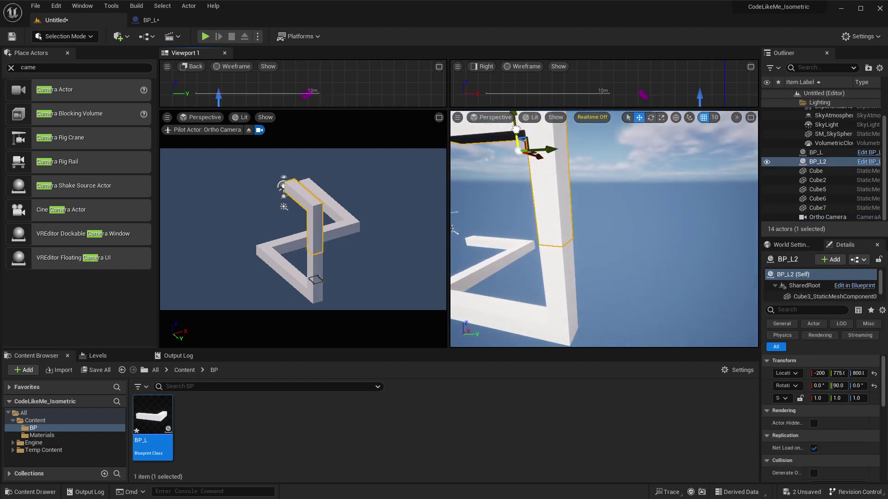
key(s)
right_drag(659, 196, 573, 198)
key(d)
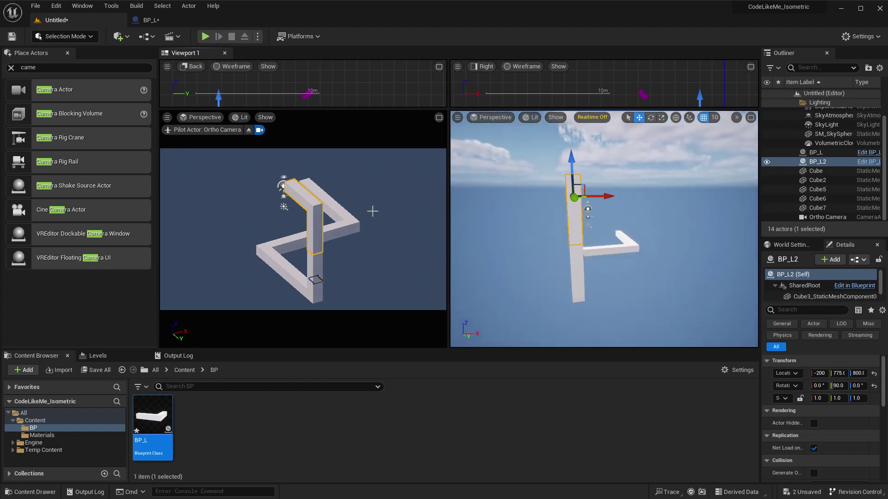
Step: Select BP_L2, Cube7 and Cube6 together and slide them left along Y
click(365, 194)
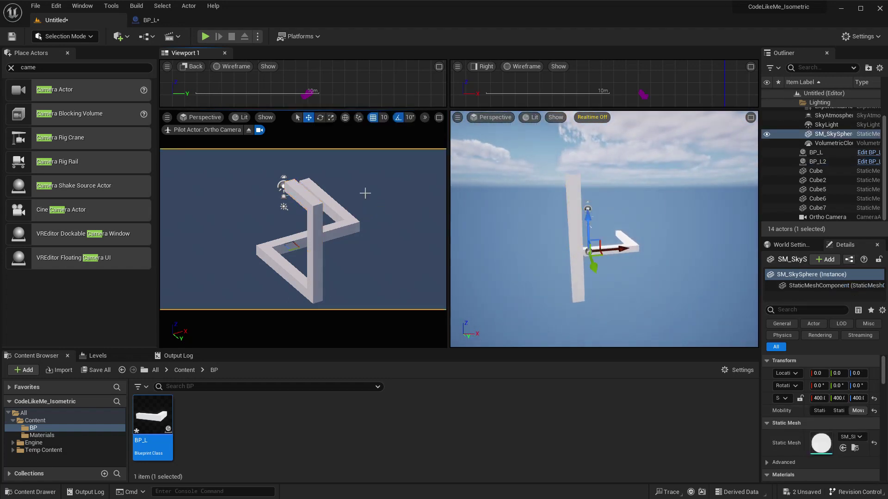
click(317, 272)
click(309, 207)
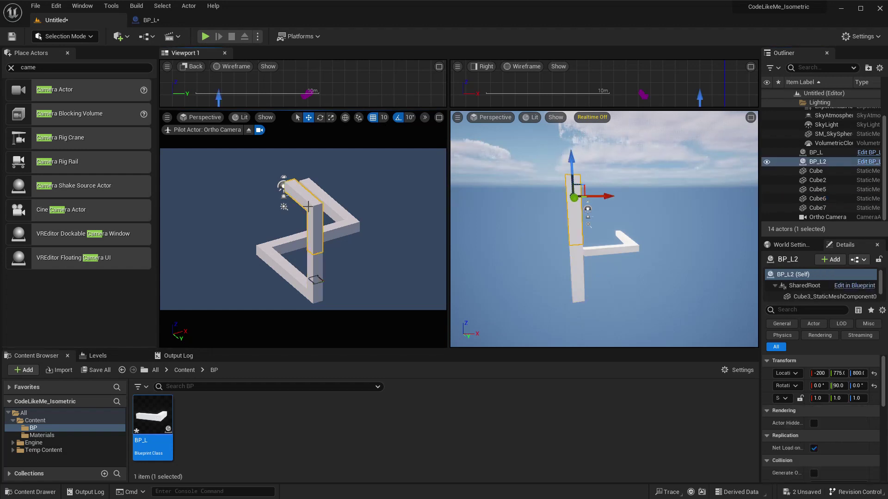
ctrl+click(312, 285)
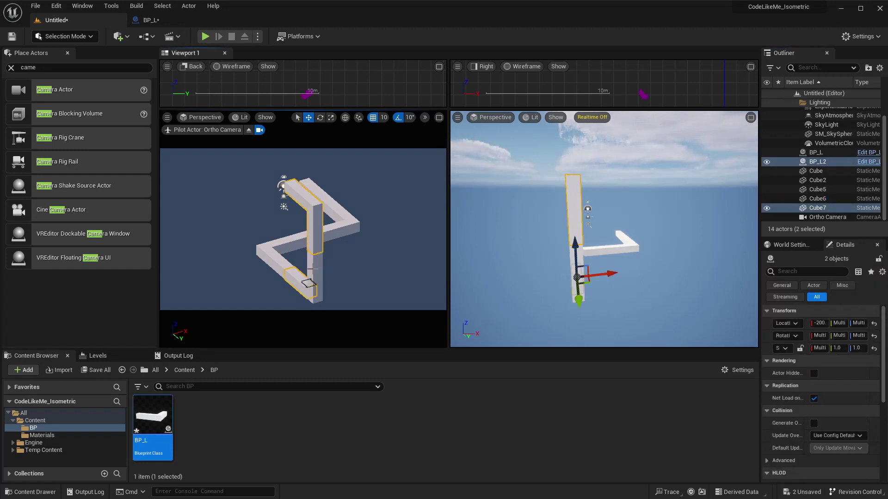
ctrl+click(312, 270)
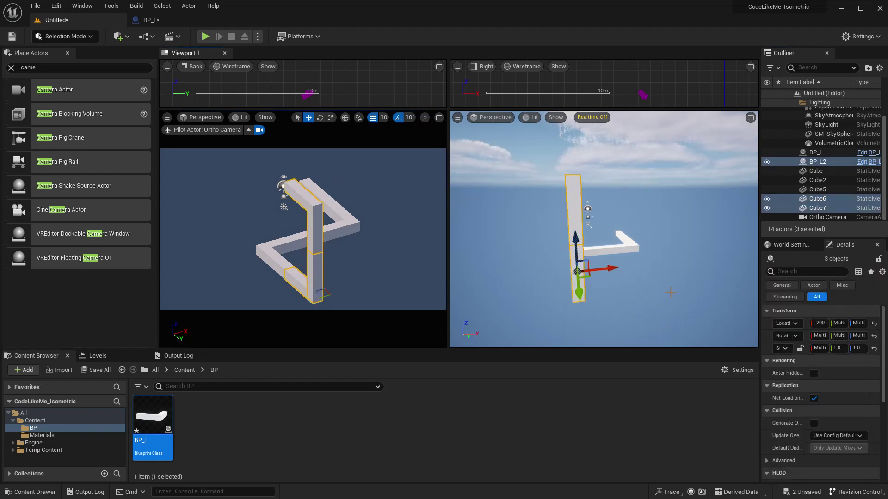
alt+drag(671, 292, 559, 300)
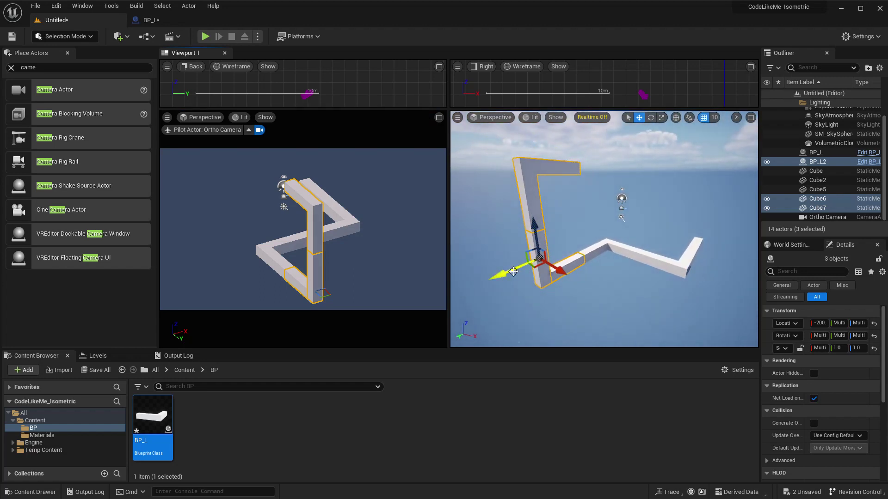
drag(491, 277, 447, 289)
right_drag(508, 301, 482, 305)
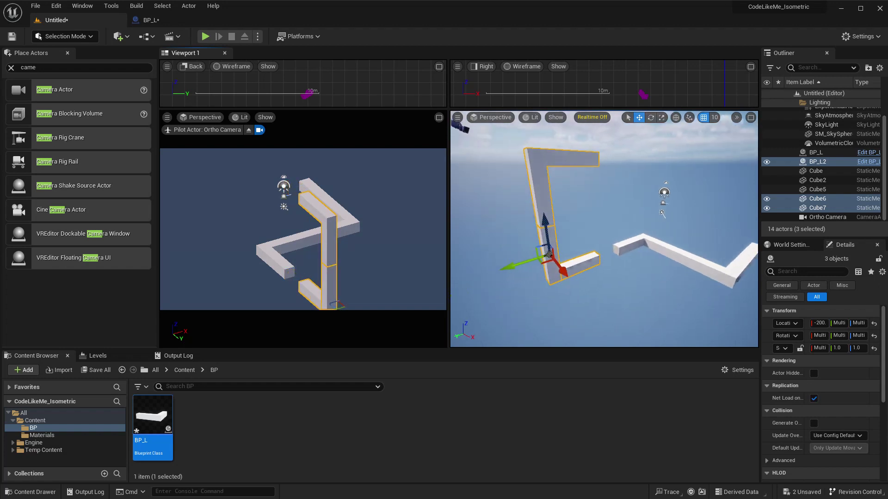
drag(509, 268, 469, 270)
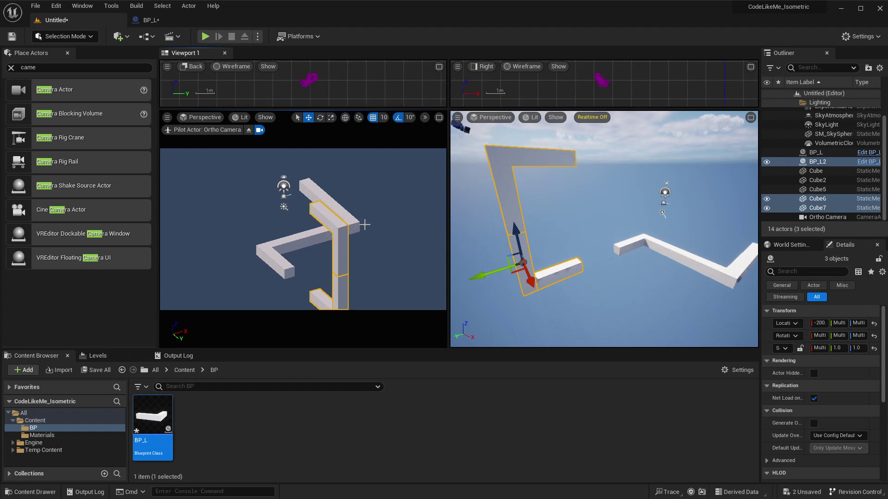
Step: Widen the Ortho Camera's Ortho Width to about 3659, then select BP_L
click(832, 217)
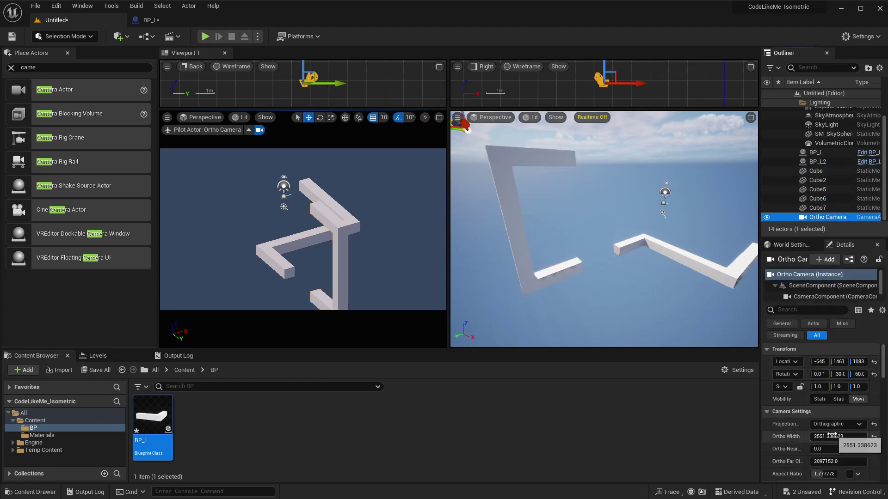
drag(831, 437, 809, 437)
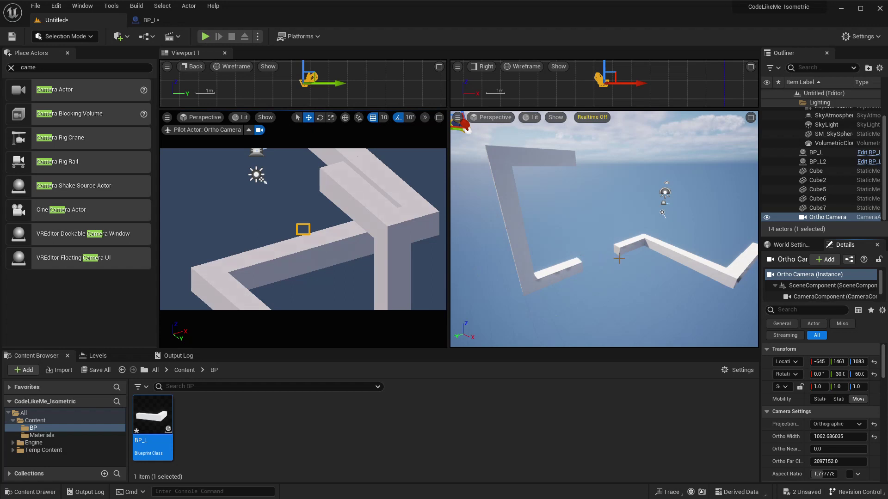
drag(837, 436, 869, 436)
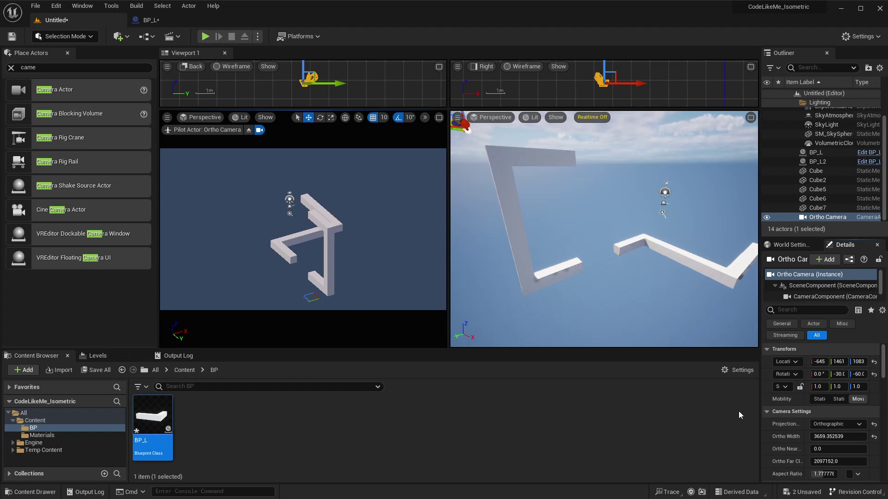
click(336, 223)
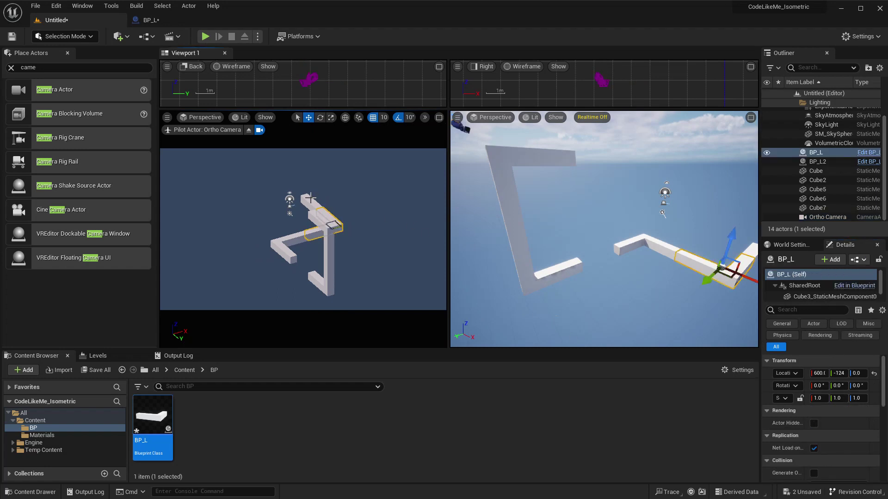
Step: Slide BP_L and Cube5 together along X, placing BP_L at X 490
ctrl+click(335, 215)
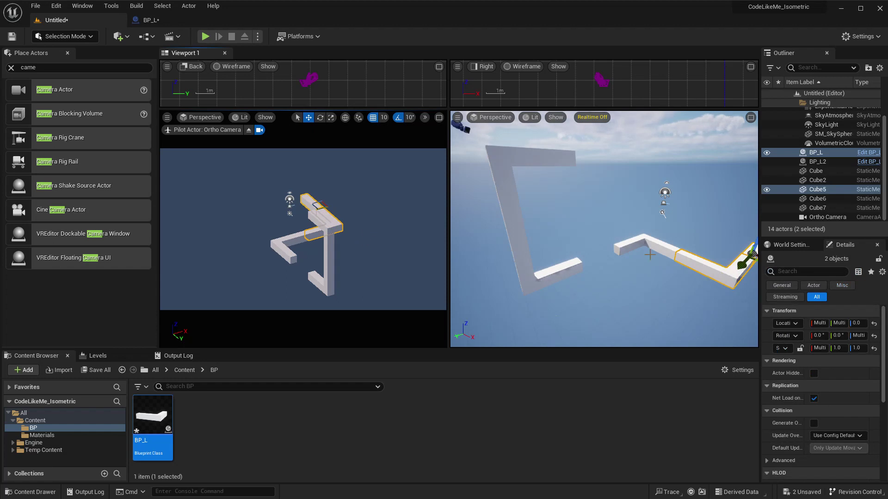
key(f)
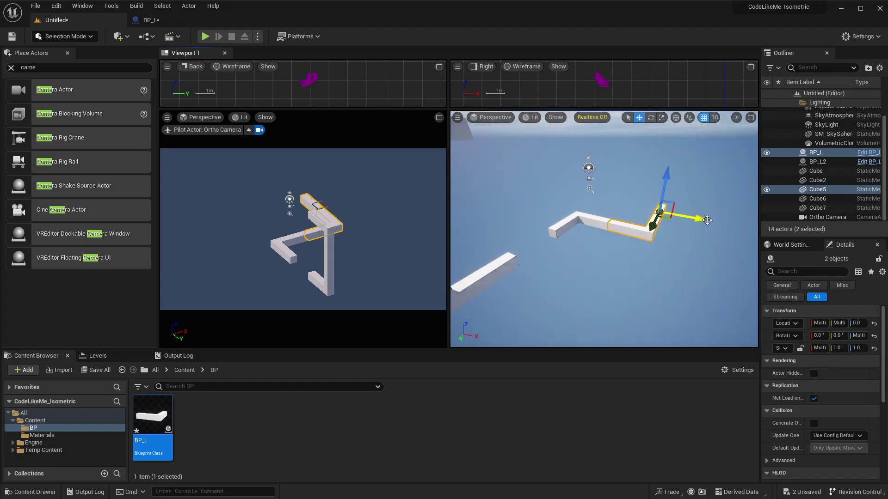
drag(700, 219, 689, 220)
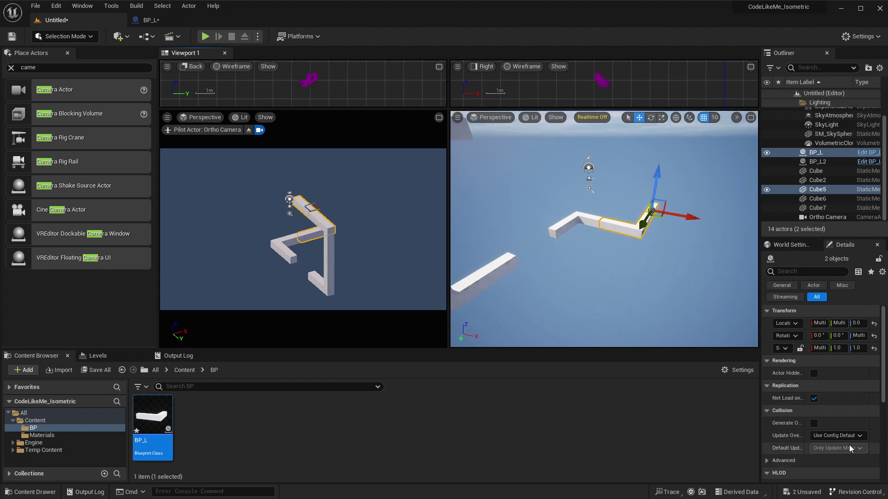
Step: Adjust the Ortho Camera's Ortho Width, settling at 2930.63 to frame the structure
click(835, 218)
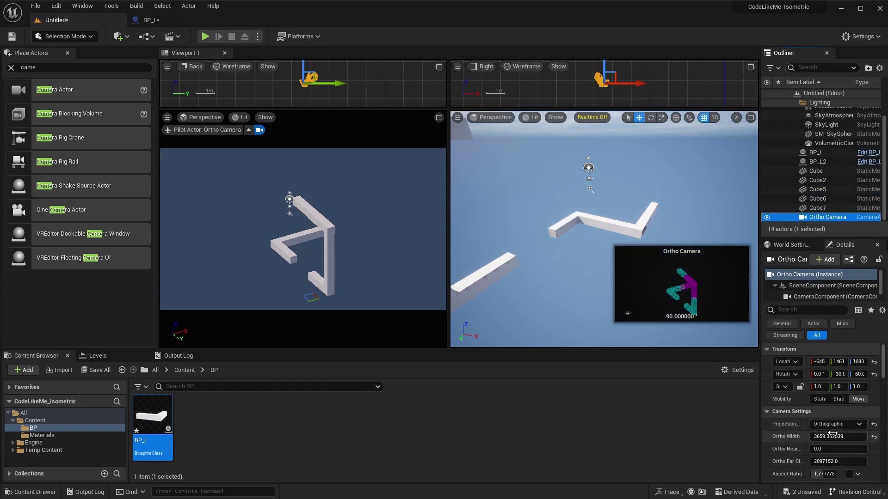
drag(838, 437, 818, 437)
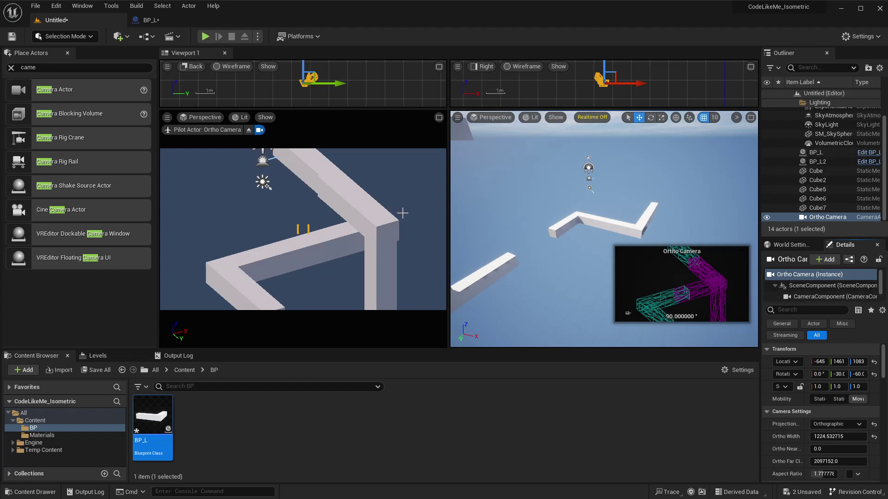
click(347, 195)
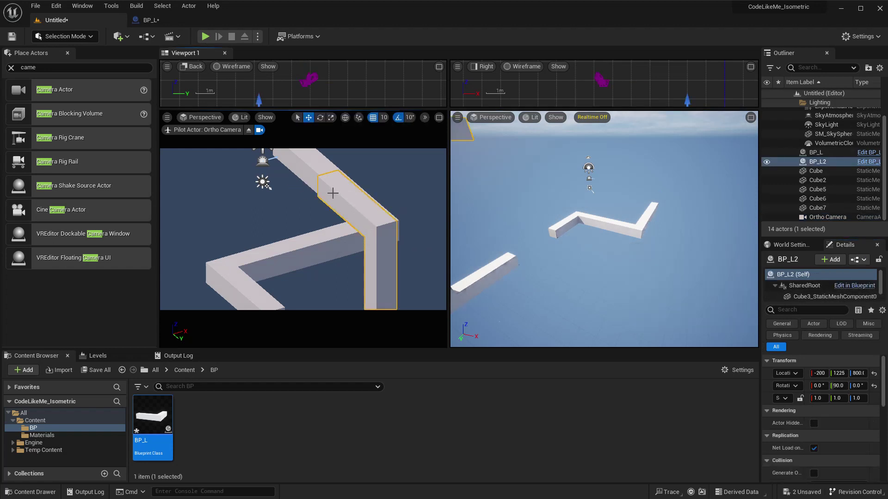
click(308, 164)
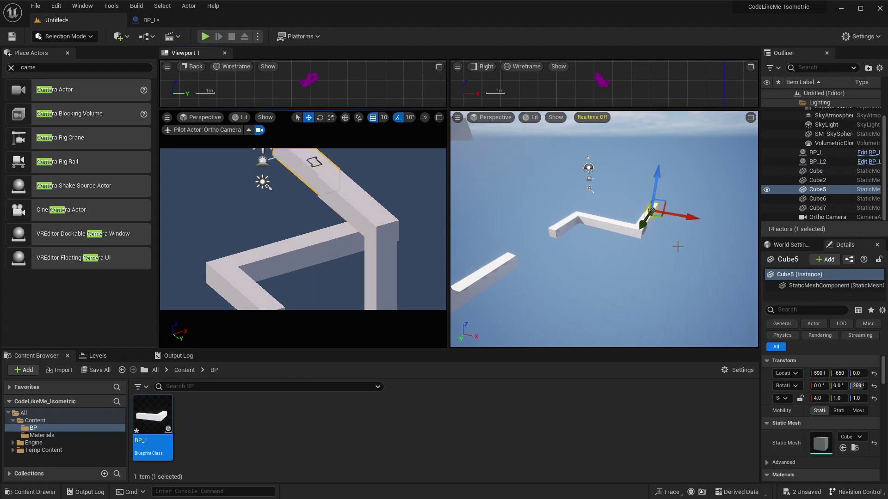
click(616, 225)
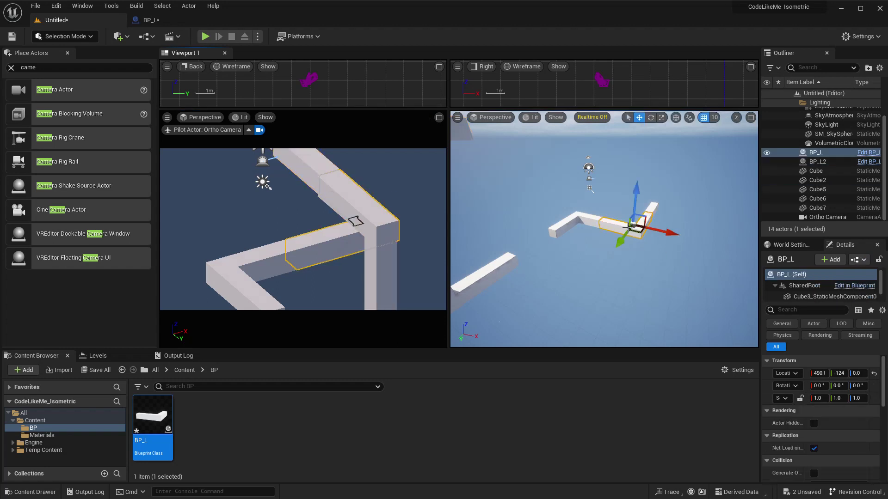
ctrl+click(653, 211)
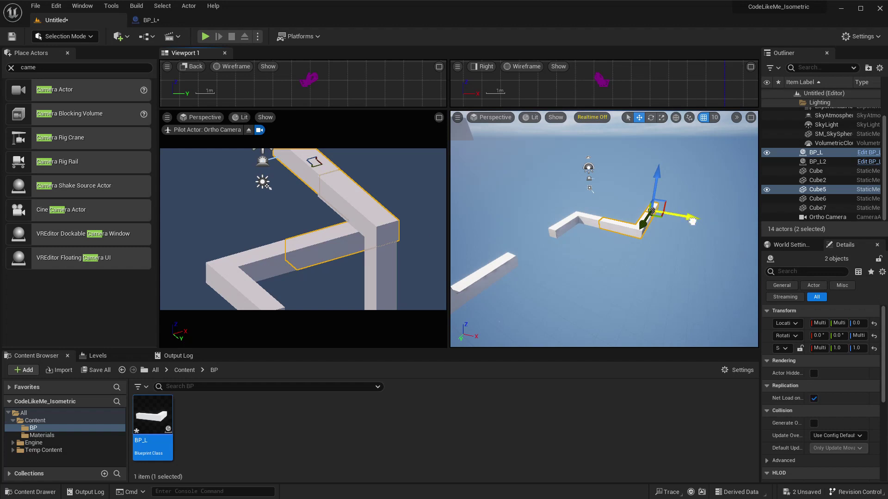
click(371, 172)
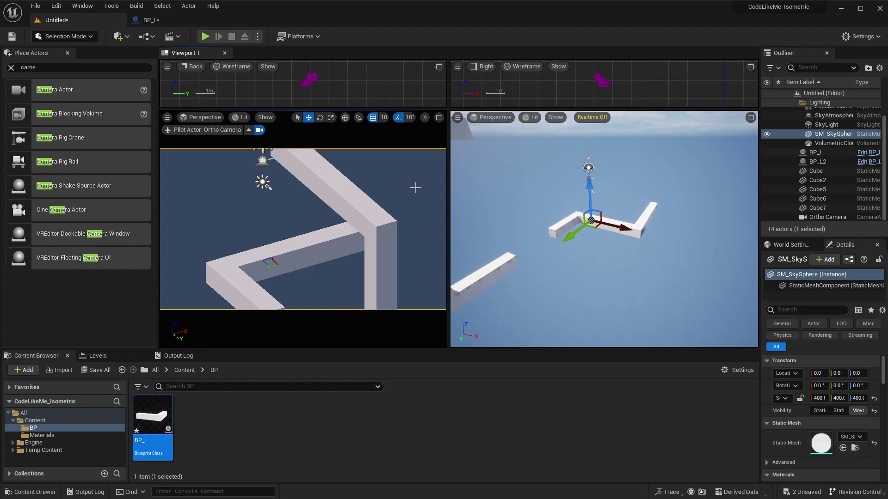
click(827, 217)
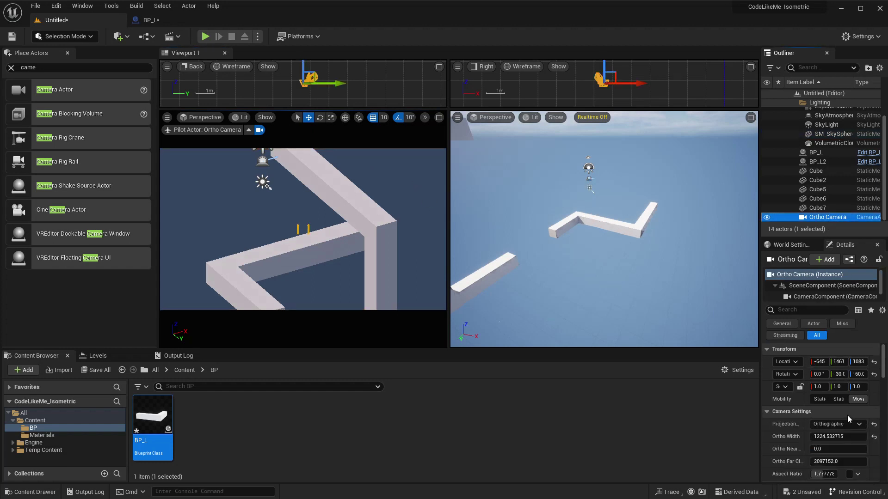
drag(837, 436, 881, 436)
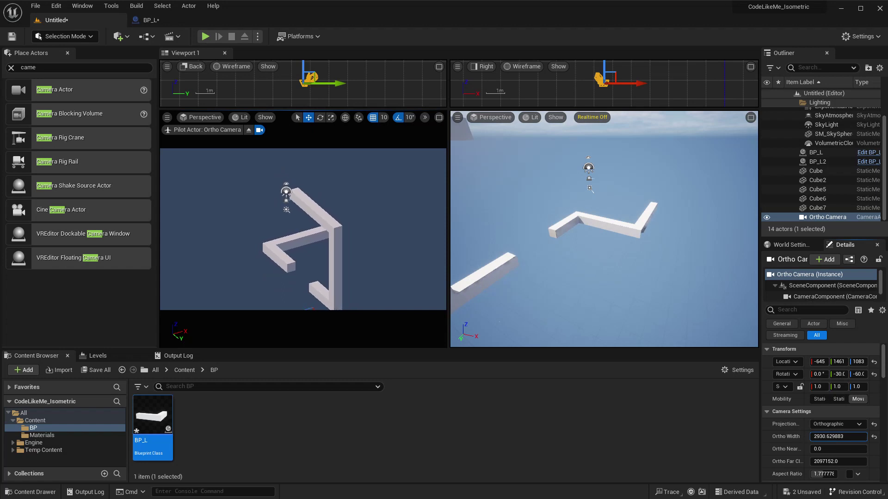
Step: Stretch Cube2 along X, trying scales 6.0, 8.75 and 8.25
click(285, 265)
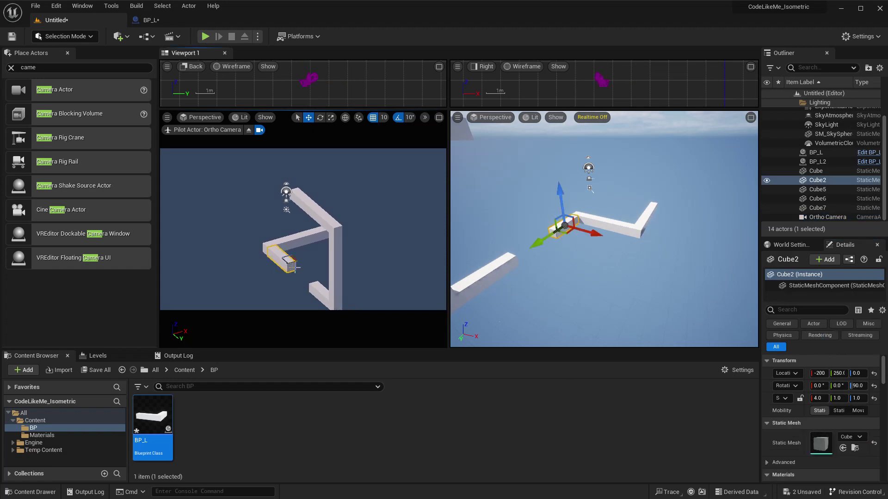
mouse_move(604, 251)
right_down()
mouse_move(513, 251)
mouse_move(604, 252)
right_up()
key(r)
drag(594, 227, 566, 230)
key(w)
key(r)
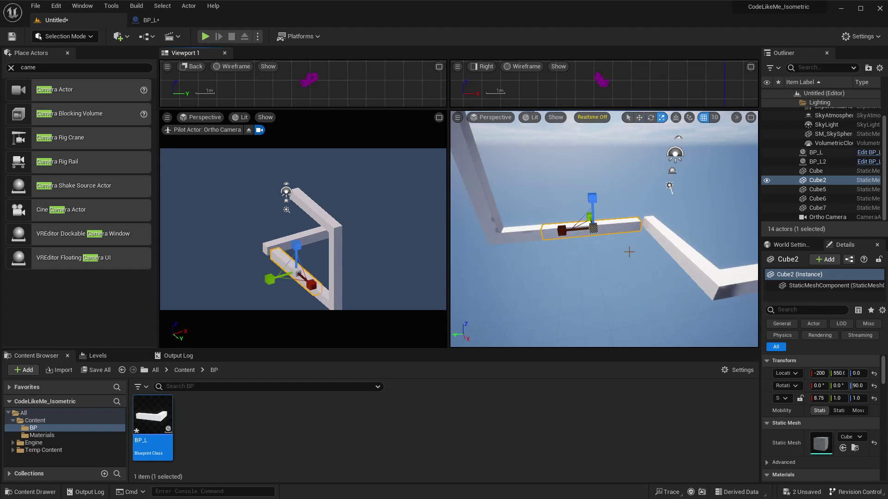
right_drag(630, 251, 554, 247)
mouse_move(655, 215)
mouse_down()
mouse_move(638, 220)
mouse_move(647, 219)
mouse_up()
Step: Try nudging Cube2 along Y to 480, then undo back to Y 470
key(w)
key(r)
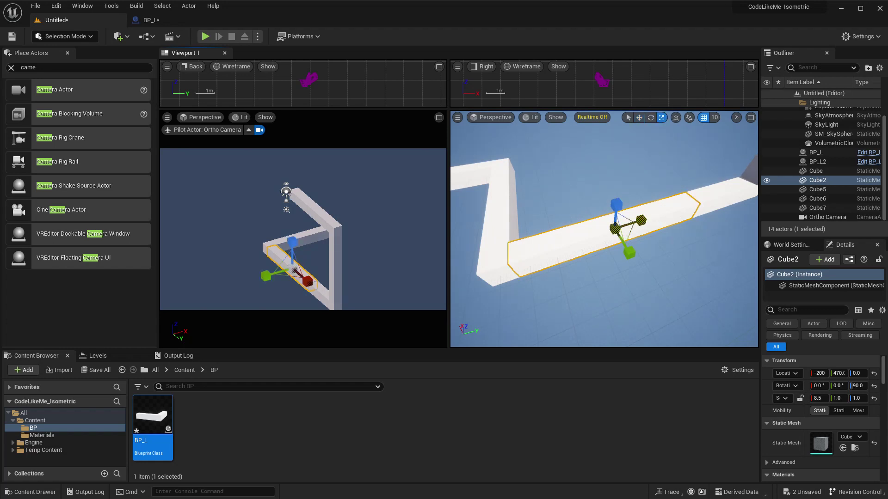
click(697, 258)
click(599, 234)
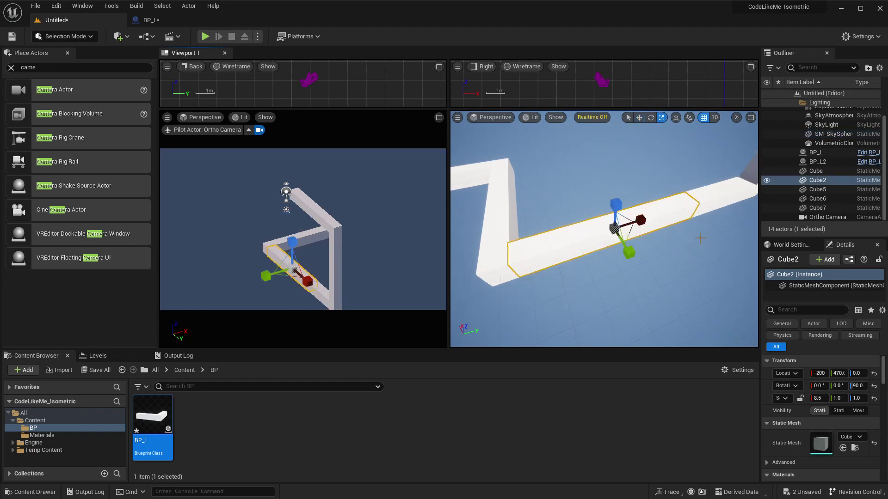
key(w)
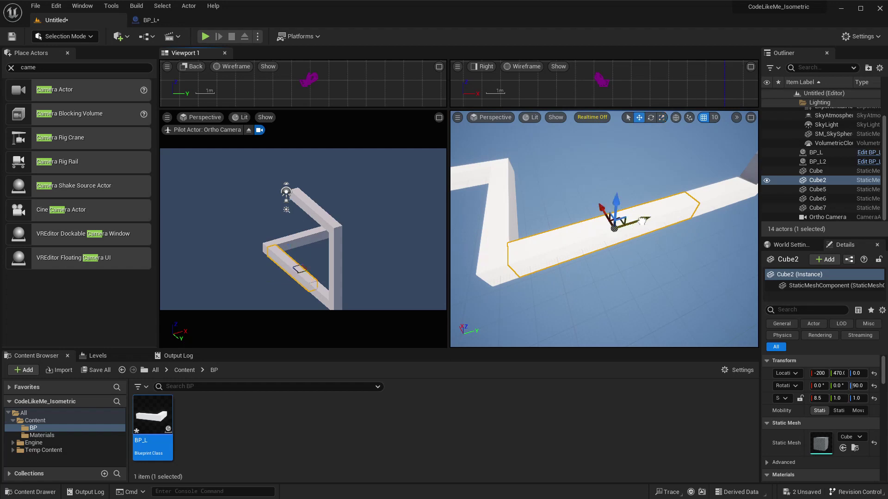
drag(641, 221, 644, 221)
key(ctrl+z)
Step: Lengthen Cube2 slightly to close the triangle and pull back the view to check
key(r)
drag(641, 221, 663, 239)
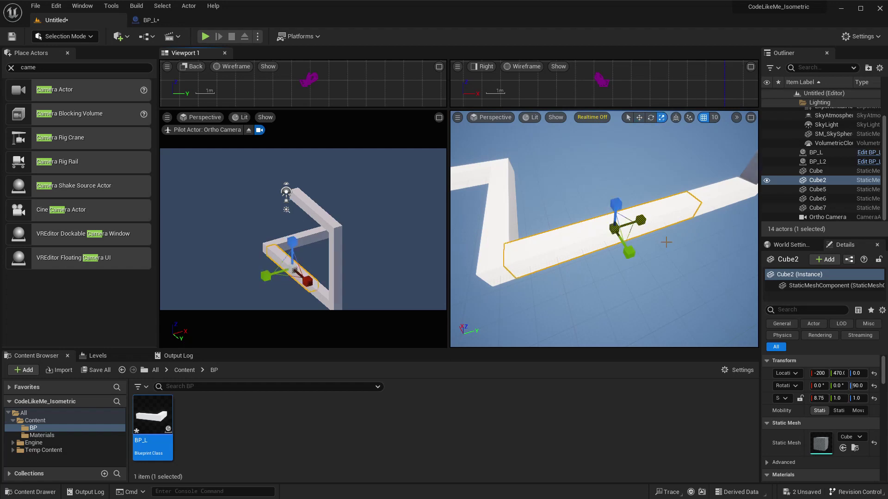
click(663, 240)
key(s)
right_drag(663, 239, 643, 247)
key(s)
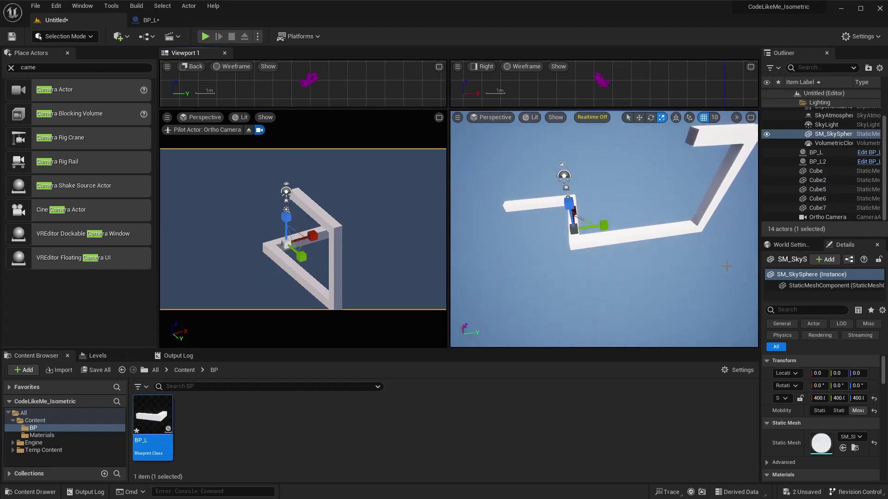
right_drag(726, 266, 703, 217)
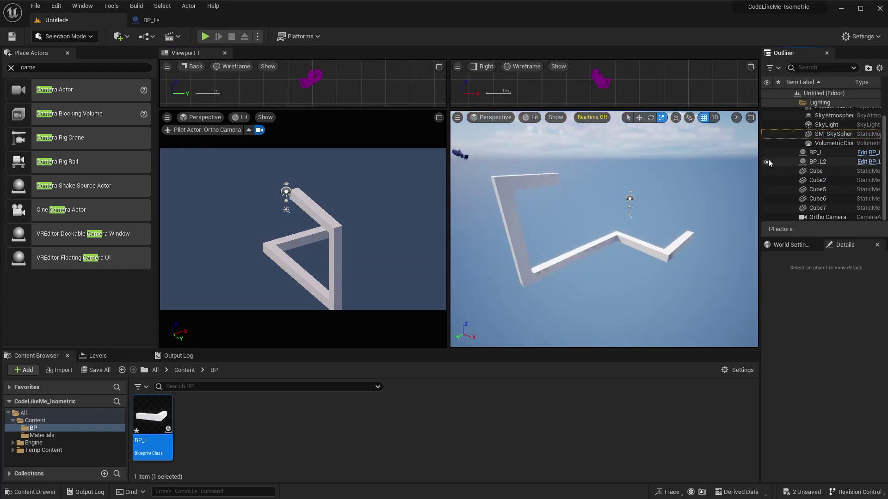
Step: Toggle BP_L2's visibility off and back on, then leave BP_L hidden in the editor
click(816, 152)
click(817, 162)
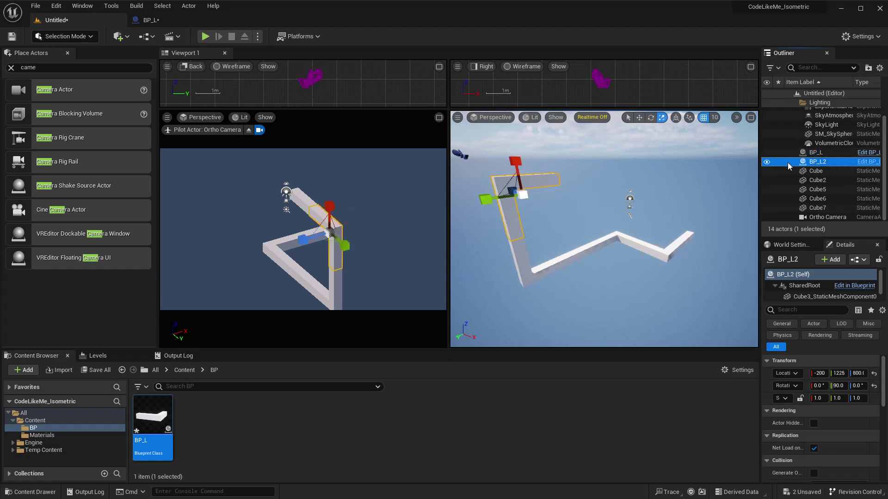
click(766, 162)
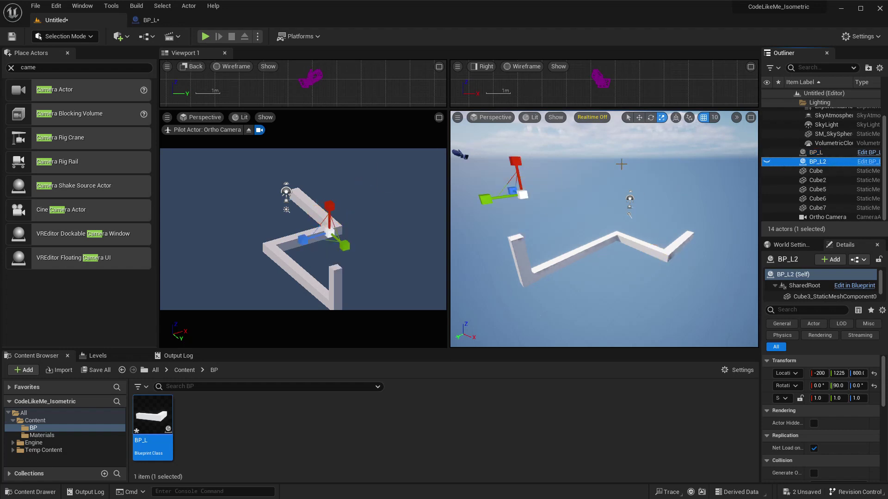
right_drag(600, 166, 606, 174)
click(597, 165)
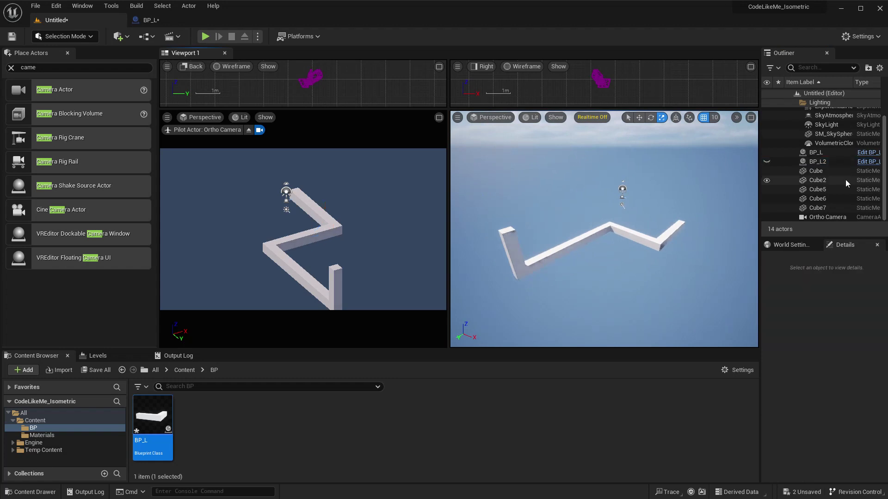
click(766, 162)
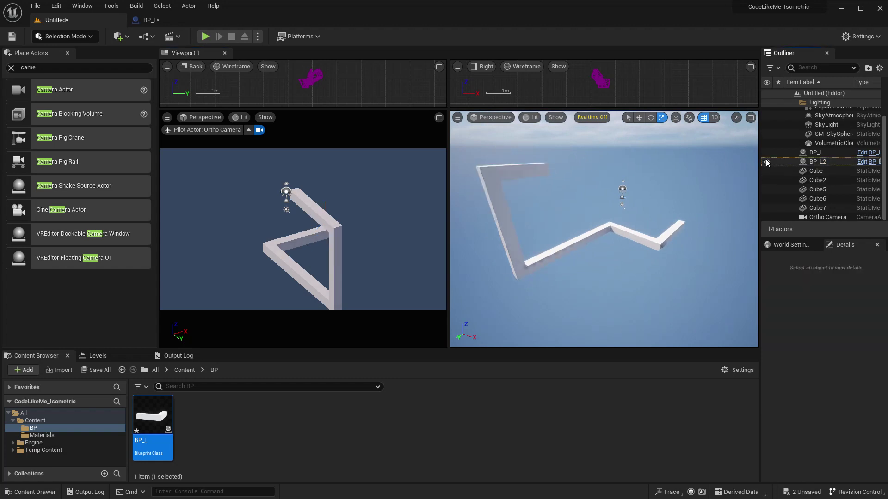
click(766, 153)
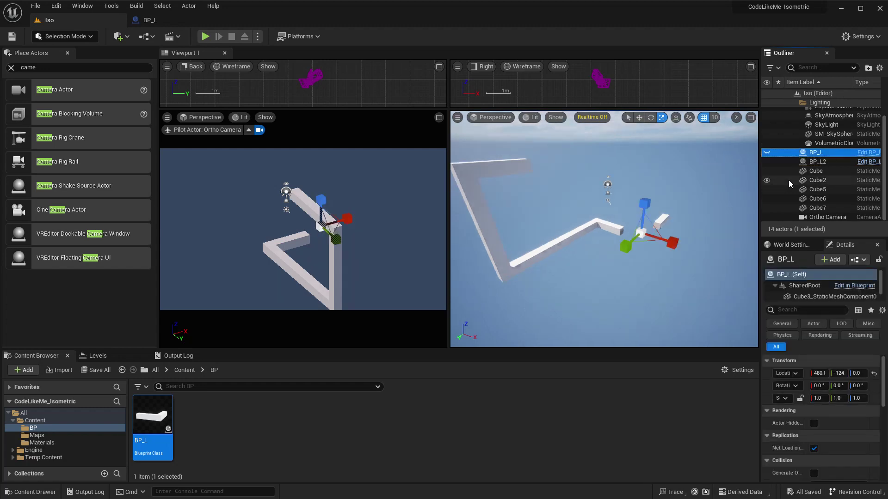
click(538, 203)
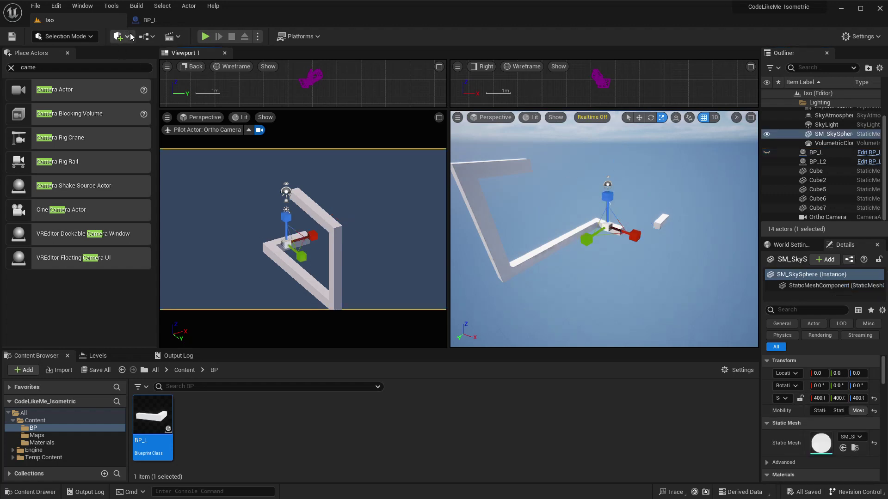
Step: In the Level Blueprint, add a trial Custom Event node and then delete it
click(146, 36)
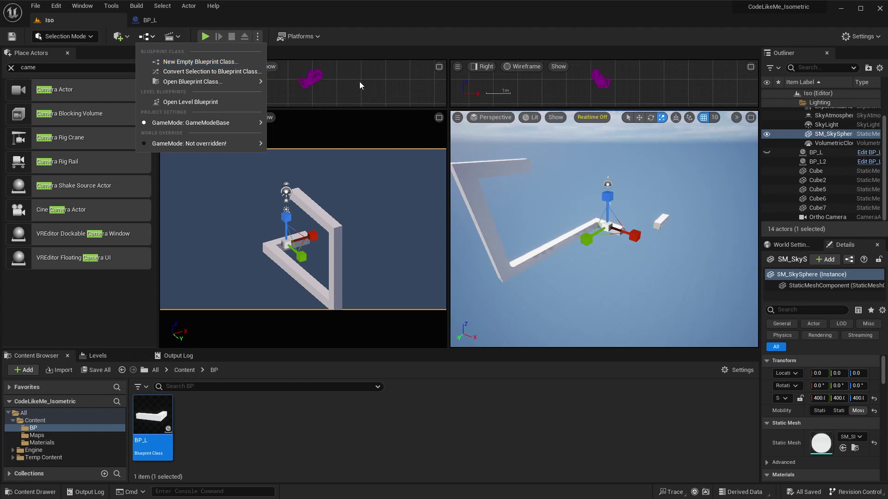
click(191, 102)
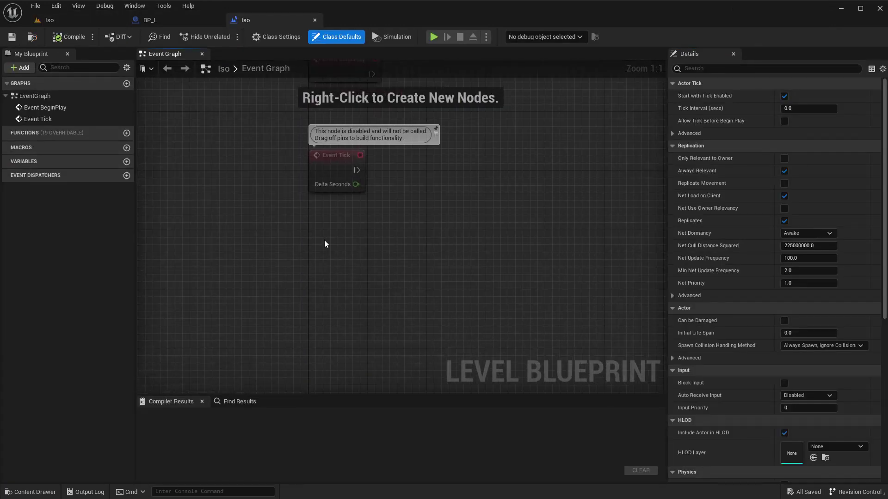
right_click(316, 252)
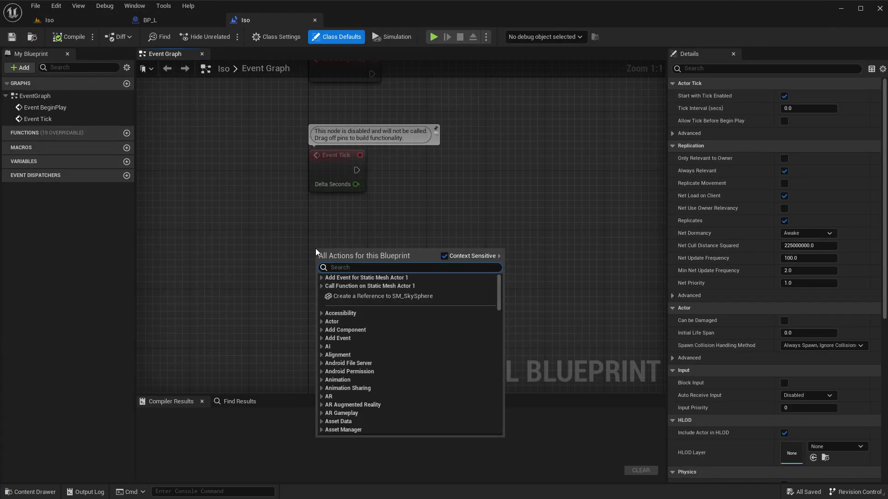
text(custom)
key(Return)
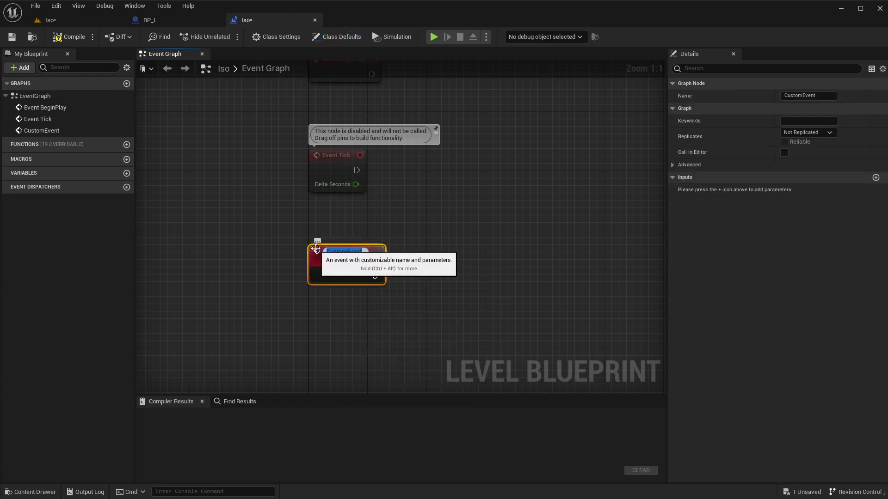
text(Sw)
key(Escape)
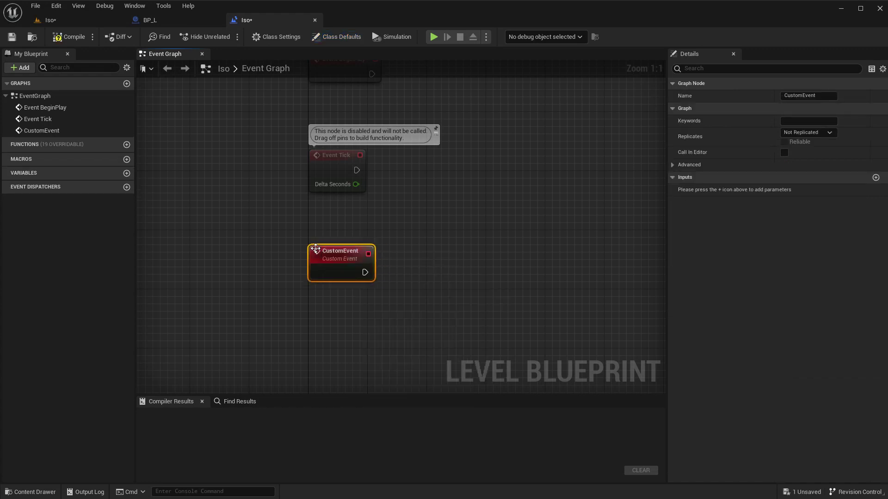
key(Delete)
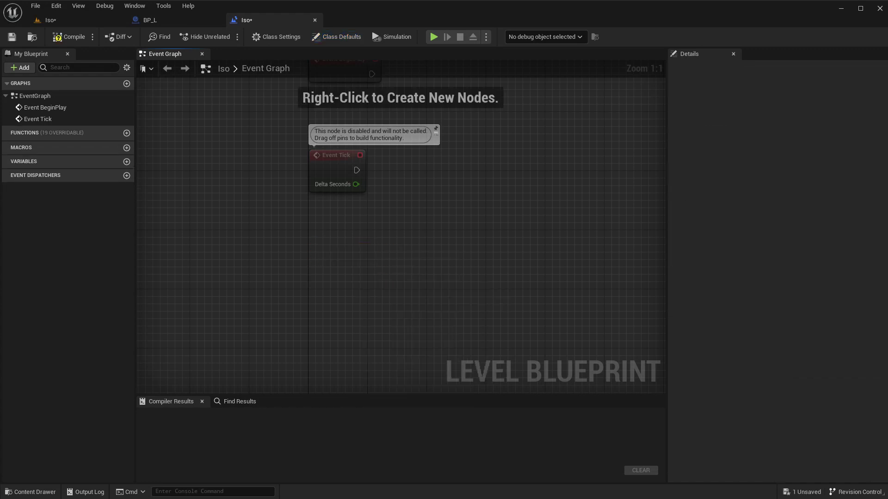
Step: Move the Event Tick node up to line up above Event BeginPlay
right_drag(315, 258, 310, 390)
drag(316, 298, 316, 123)
right_drag(406, 316, 347, 221)
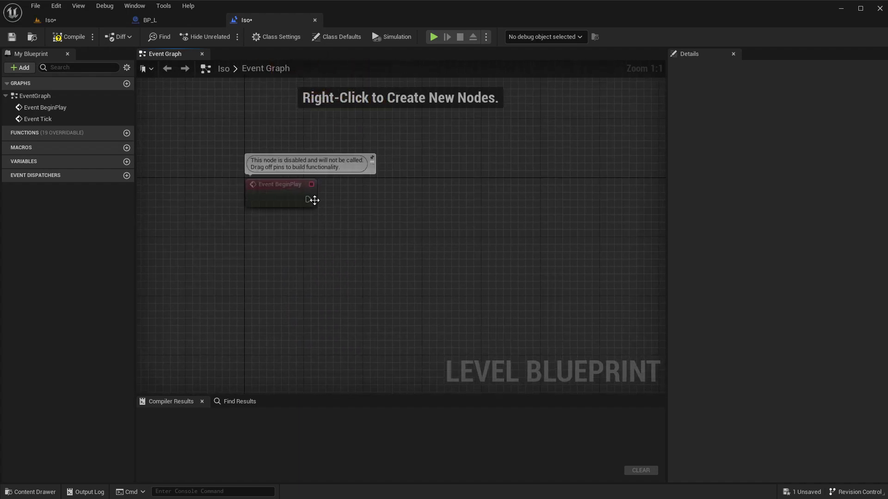
click(148, 20)
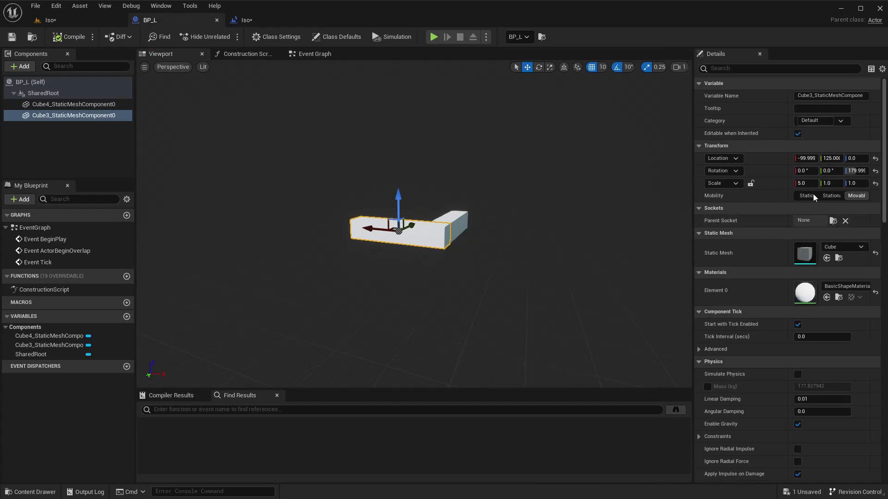
Step: Drag BP_L and BP_L2 from the Outliner into the event graph as reference nodes
click(66, 25)
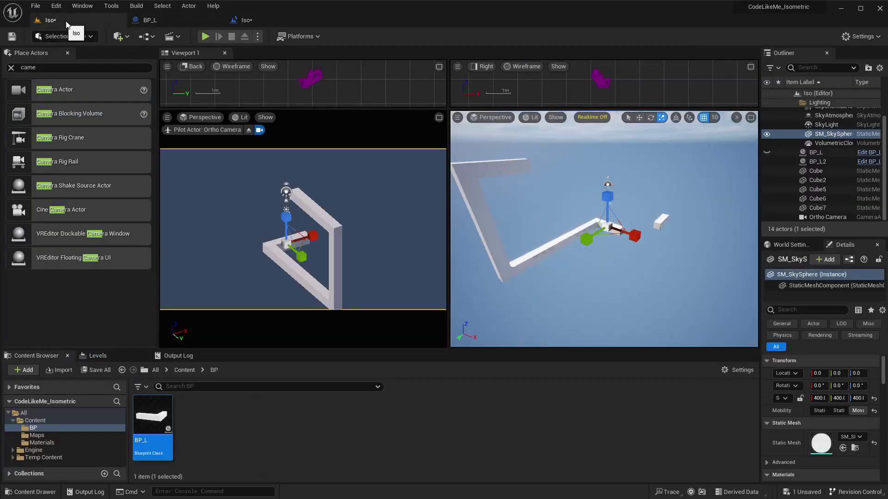
click(816, 153)
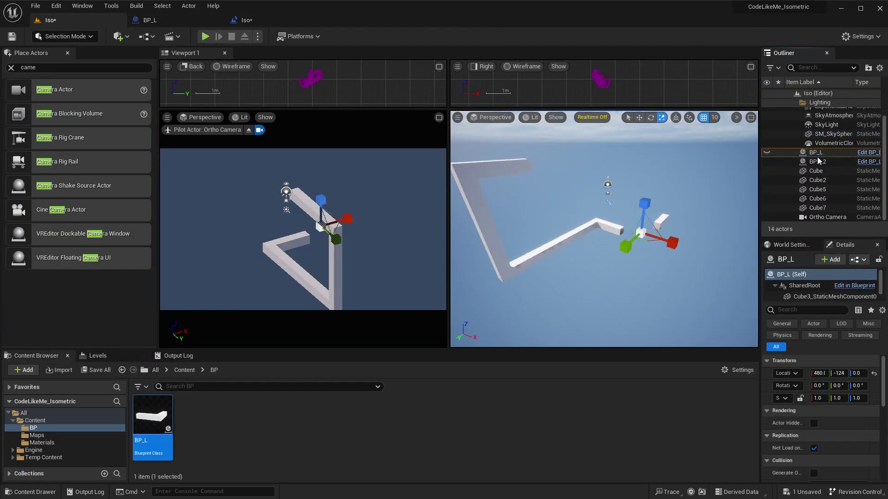
ctrl+click(825, 163)
ctrl+click(820, 154)
drag(697, 209, 693, 193)
drag(809, 155, 369, 295)
Step: Deselect the reference nodes and pull a connection from Event BeginPlay's execution output
right_drag(434, 301, 415, 270)
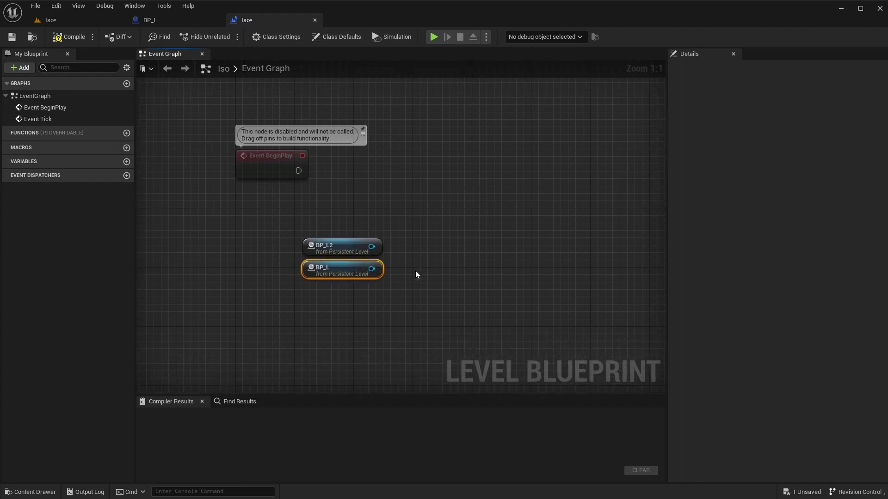
click(418, 276)
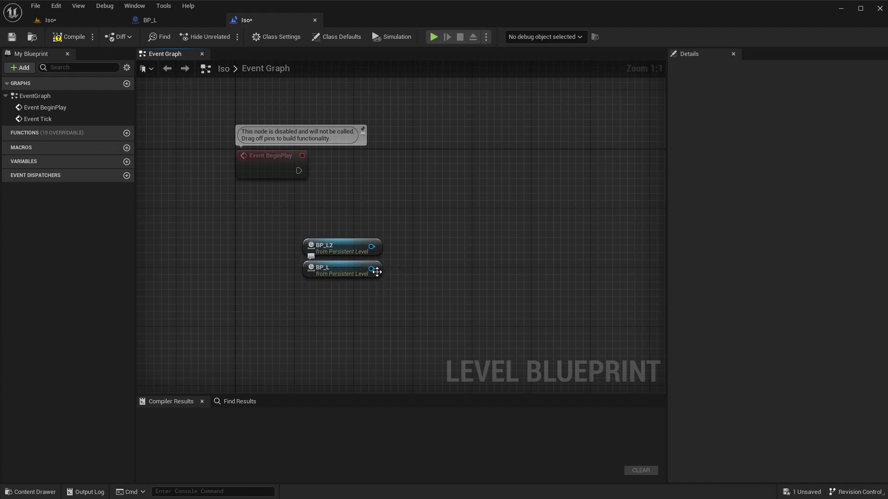
drag(299, 171, 375, 174)
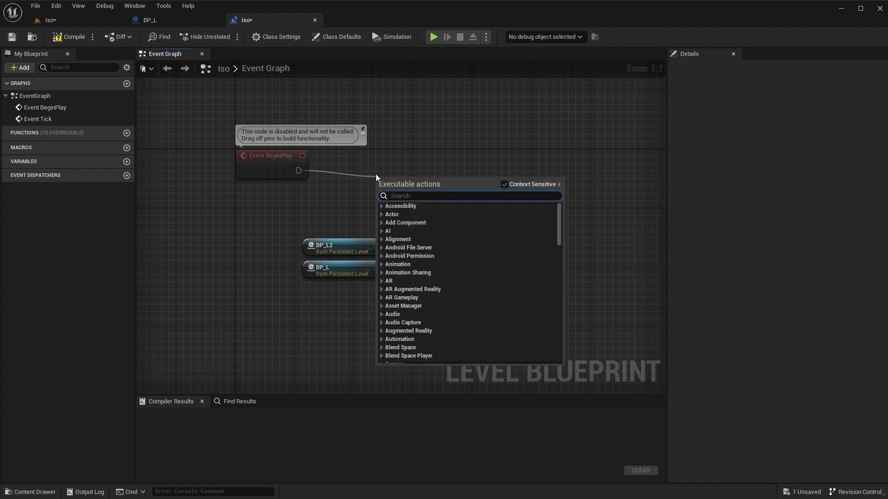
Step: Add a Delay node after Event BeginPlay with a 2.0-second duration
text(delay)
key(Return)
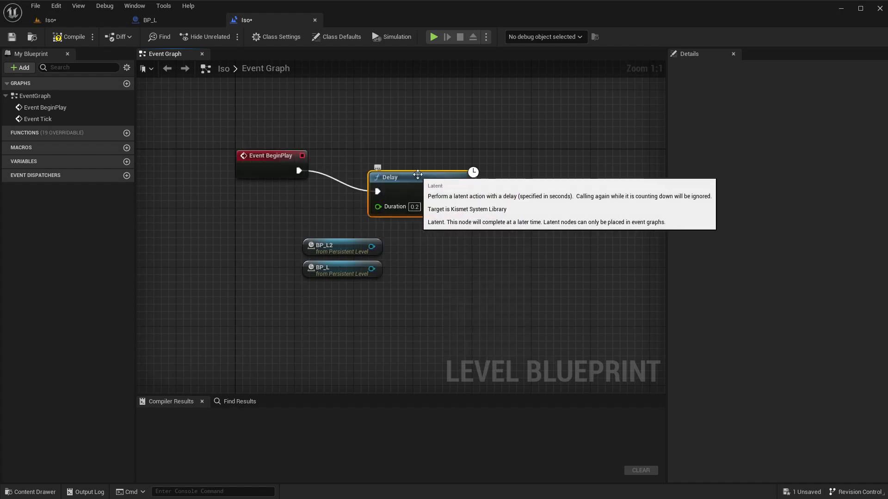
drag(429, 157, 430, 149)
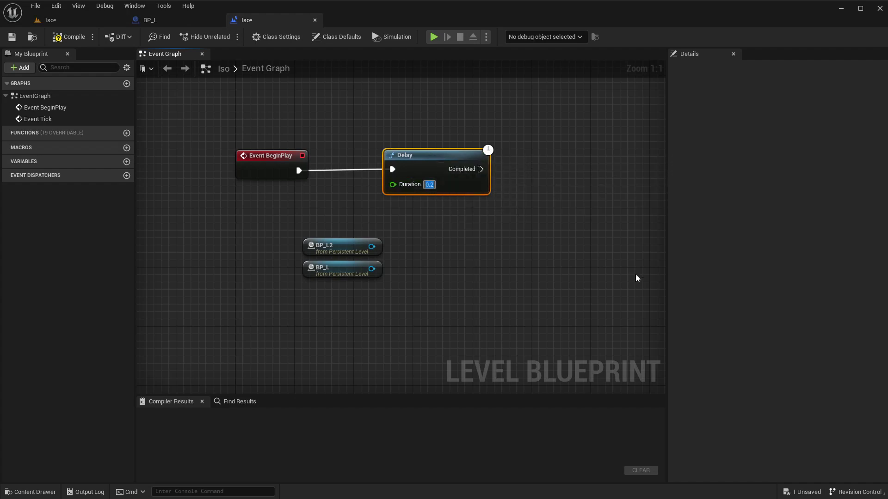
text(2)
key(Return)
Step: Rearrange the BP_L and BP_L2 reference nodes to make room in the graph
right_drag(289, 231, 202, 197)
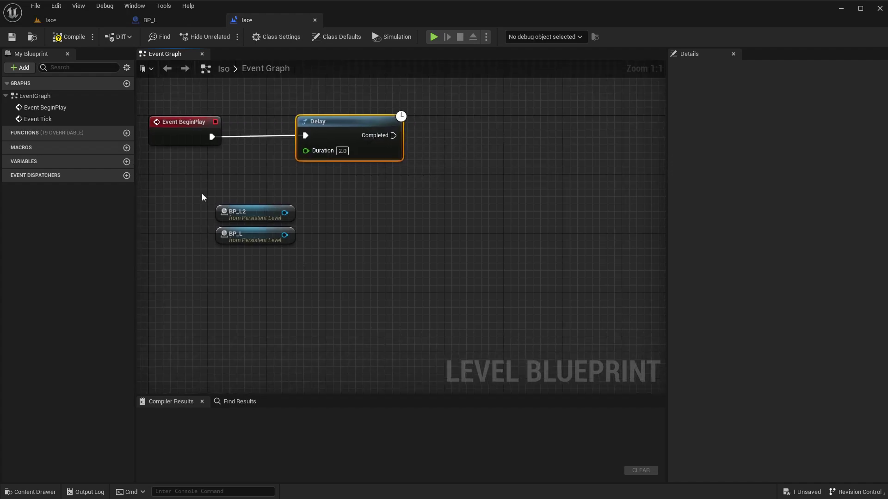
drag(202, 197, 387, 226)
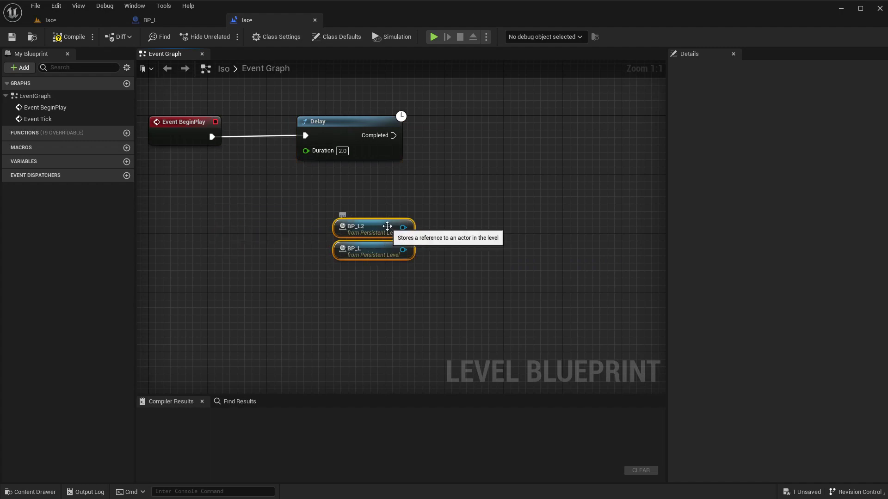
click(426, 296)
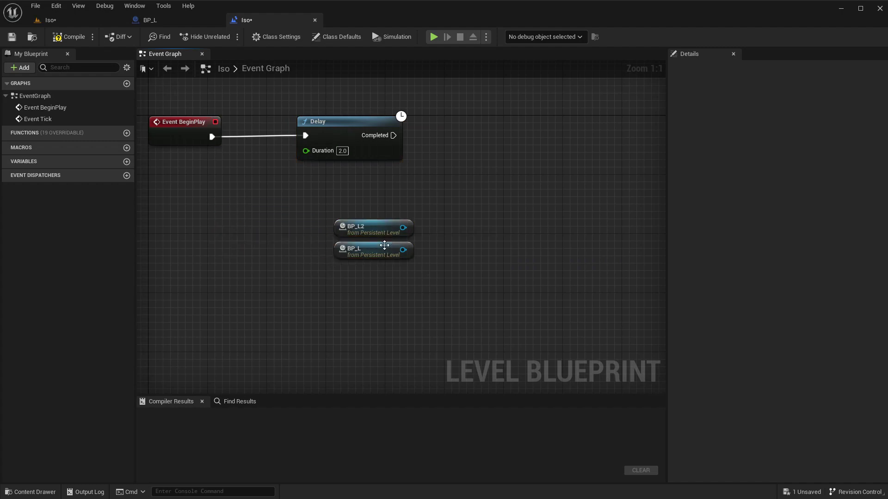
drag(388, 243, 388, 273)
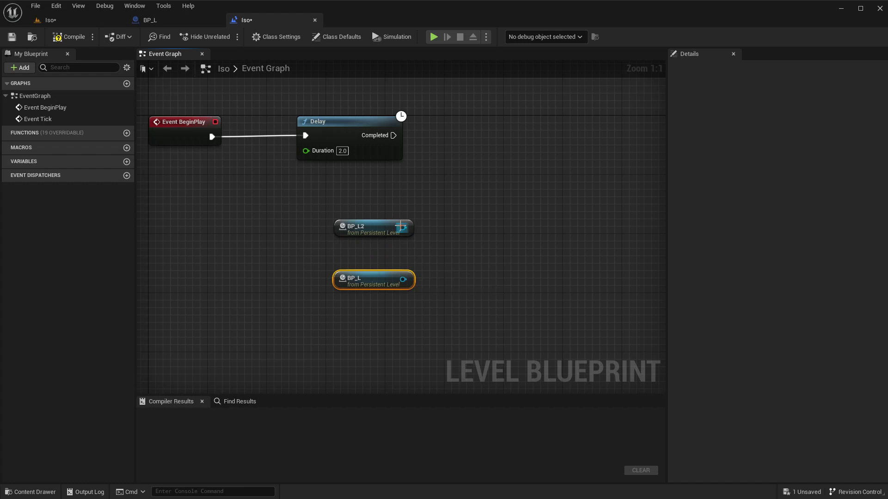
click(381, 347)
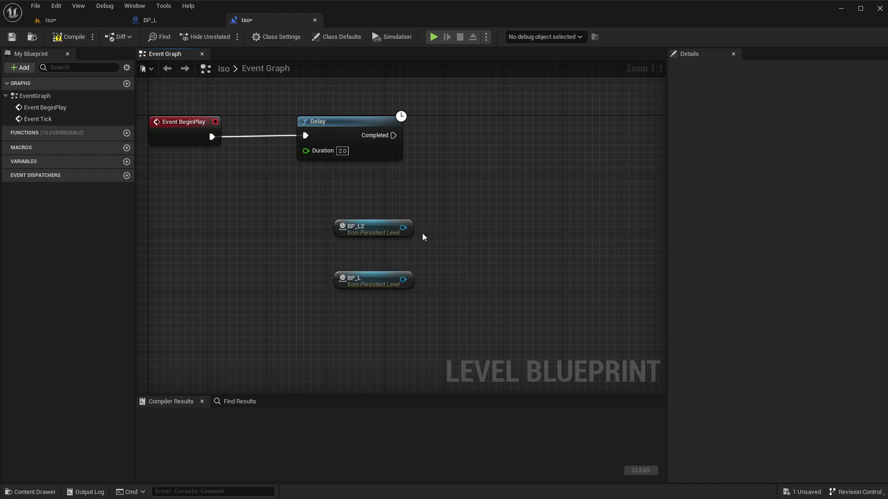
Step: Add a Get Root Component node from BP_L2 and straighten its wire
drag(403, 228, 448, 234)
text(get ro)
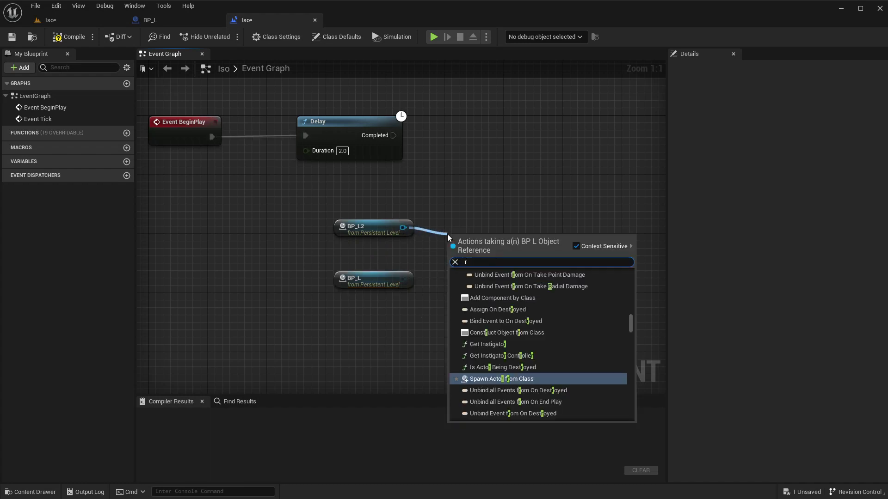
key(Return)
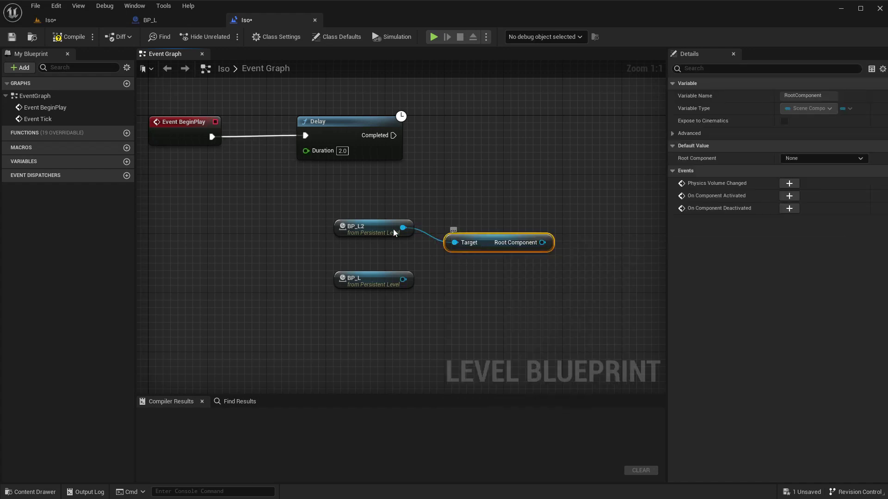
click(367, 229)
ctrl+click(495, 249)
key(q)
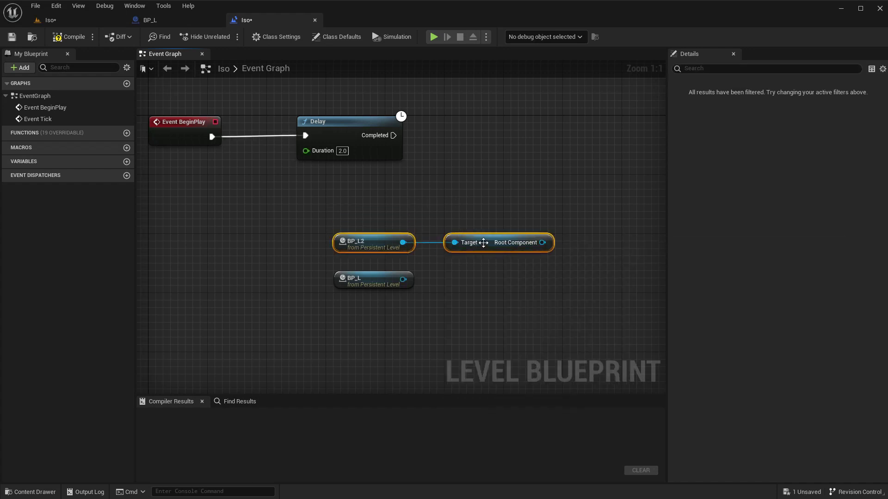
drag(483, 243, 477, 223)
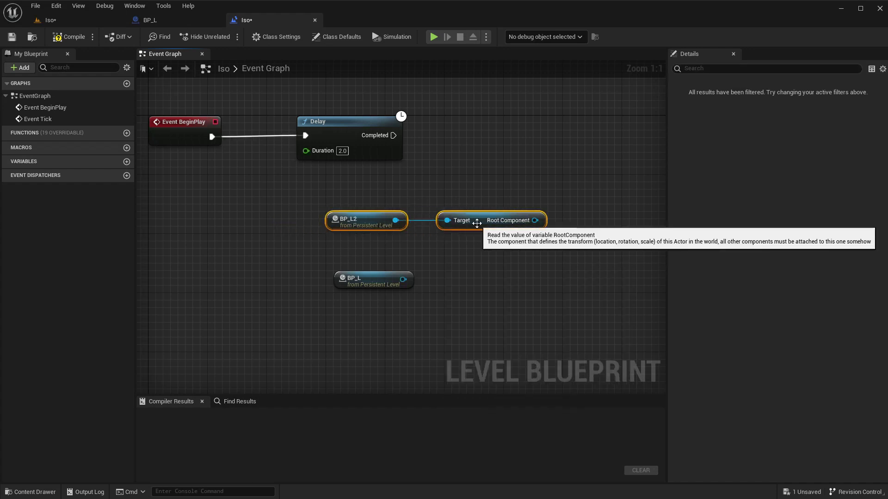
Step: Add Move Component To on BP_L2's Root Component, driven by the Delay's Completed pin
right_drag(502, 283, 409, 303)
drag(442, 242, 472, 203)
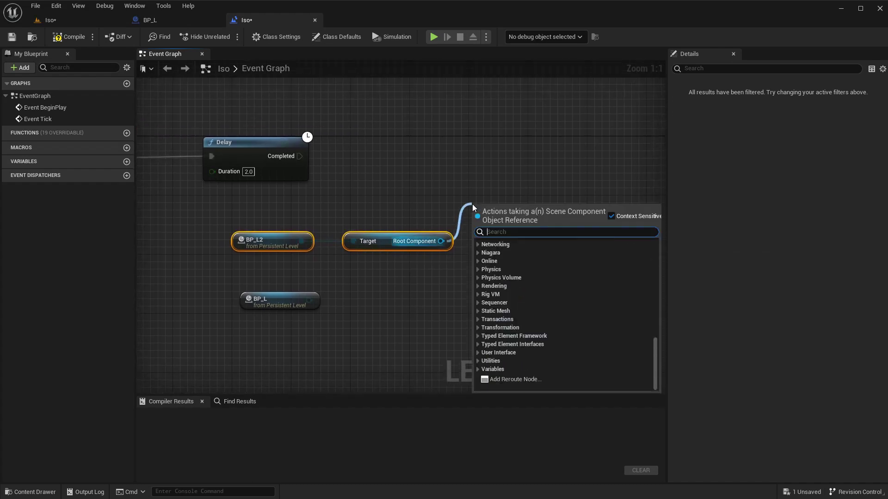
text(move compo)
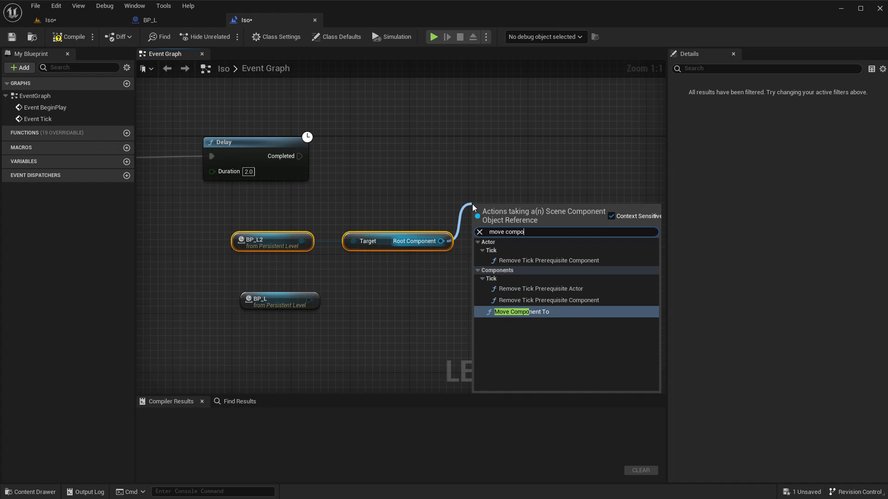
text(n)
key(Return)
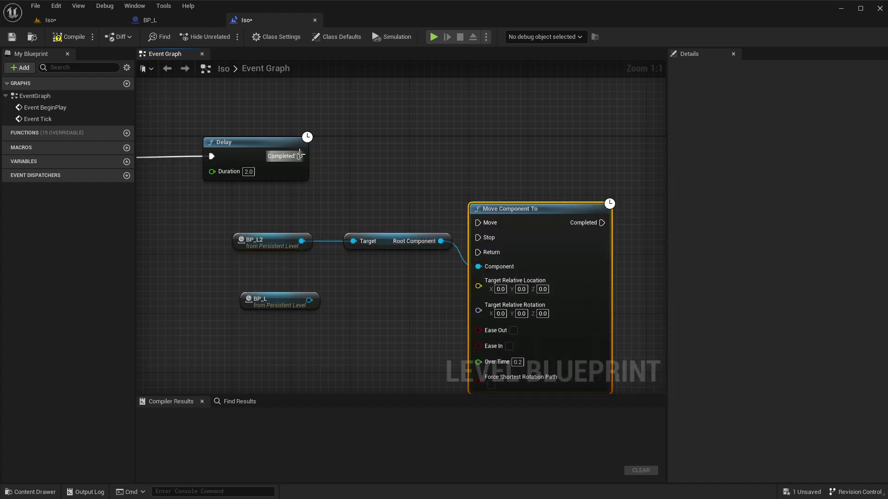
drag(300, 156, 477, 223)
drag(535, 219, 564, 152)
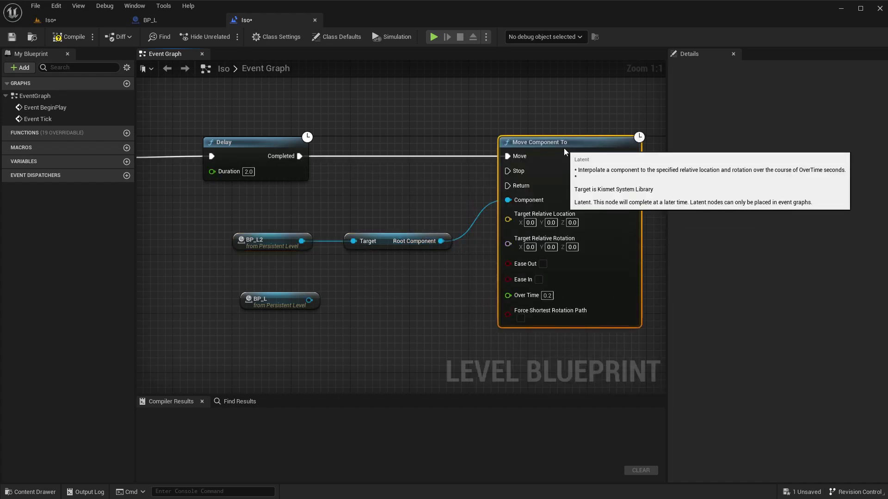
right_drag(564, 152, 551, 118)
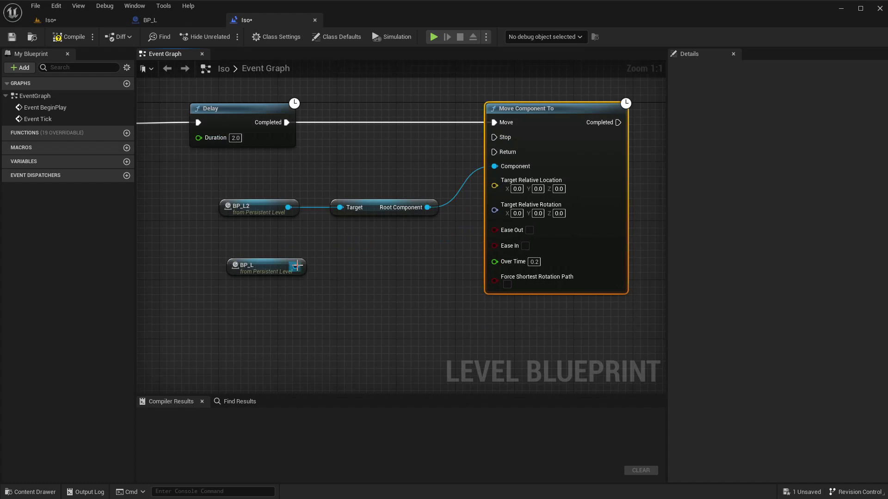
drag(296, 266, 328, 287)
Step: Add a split Get Actor Transform for BP_L and wire its location and rotation into Move Component To
text(get ac)
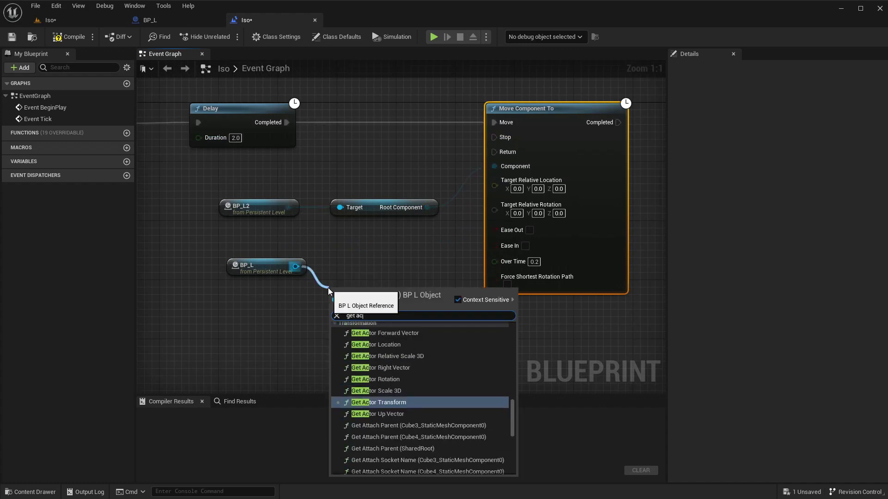
text(tor )
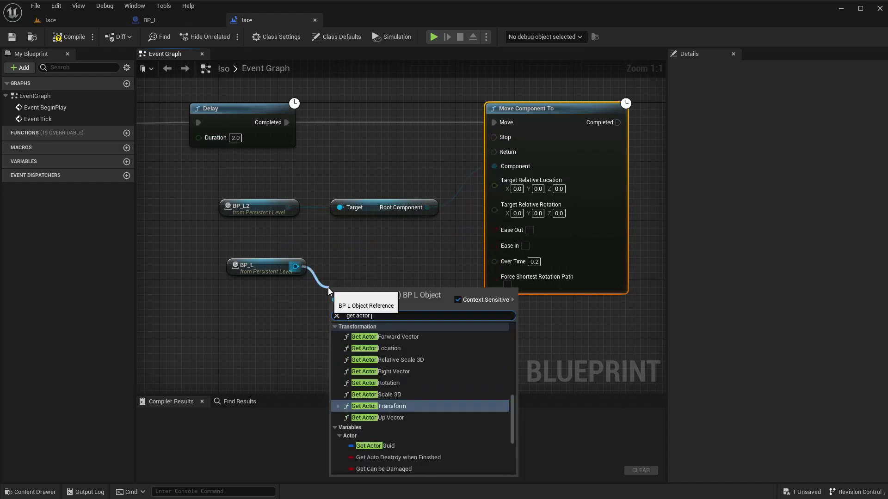
text(tra)
key(Return)
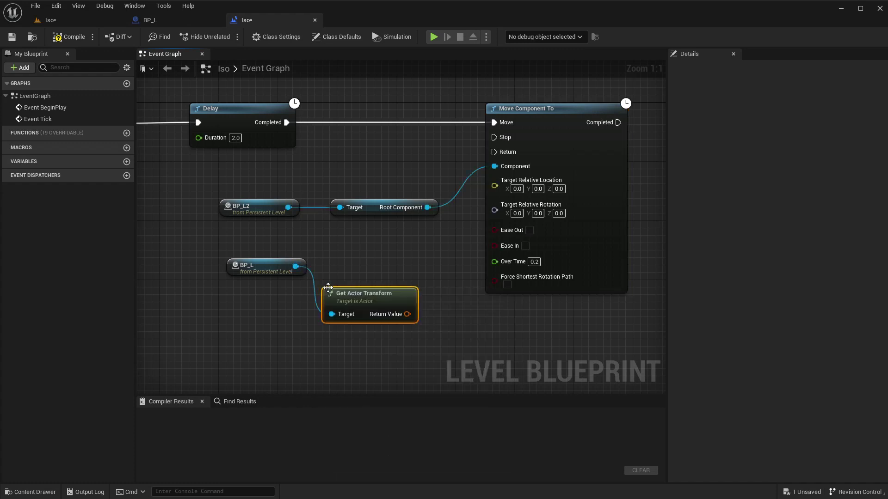
right_click(407, 314)
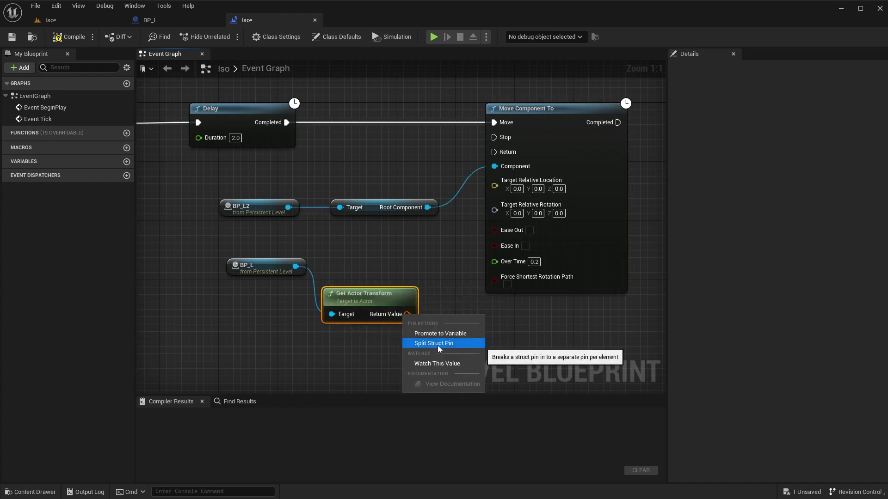
click(434, 343)
drag(392, 302, 391, 258)
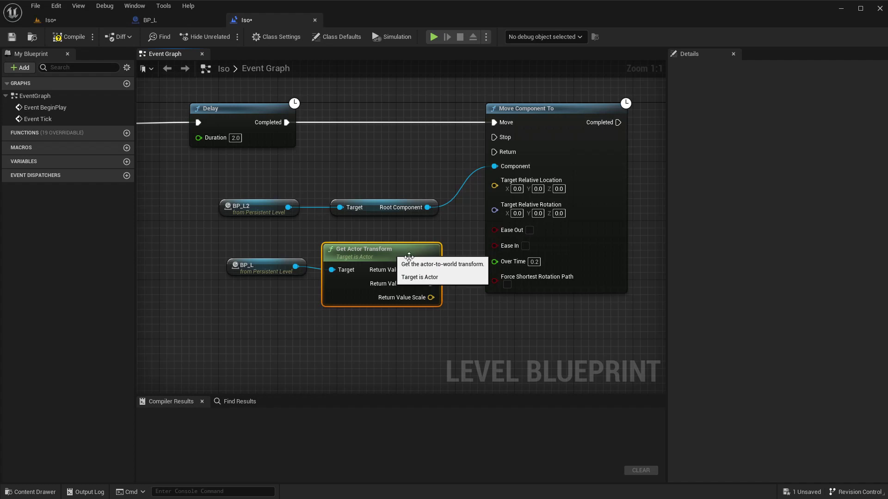
right_drag(534, 347, 480, 357)
mouse_move(380, 280)
mouse_down()
mouse_move(443, 195)
mouse_move(398, 301)
mouse_move(380, 294)
mouse_up()
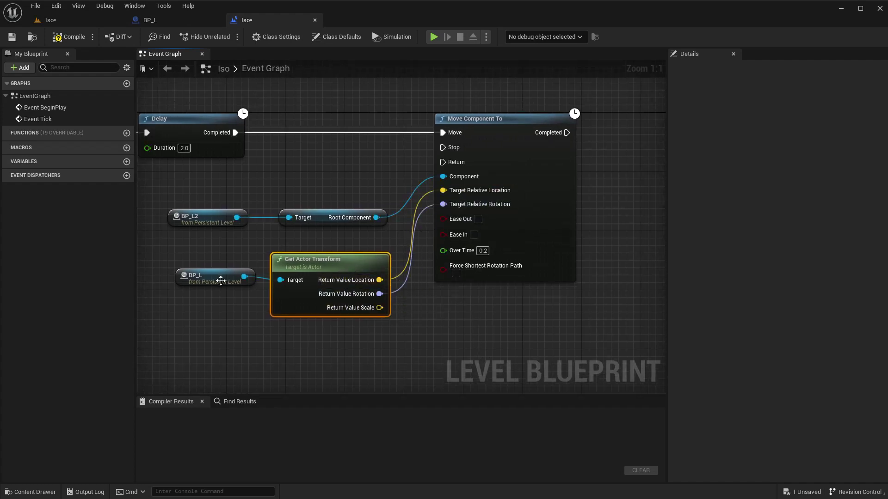
Step: Search BP_L's actions for a root component without adding one, then align BP_L and its transform node
drag(244, 277, 265, 351)
text(rpoot)
drag(240, 281, 263, 346)
text(root)
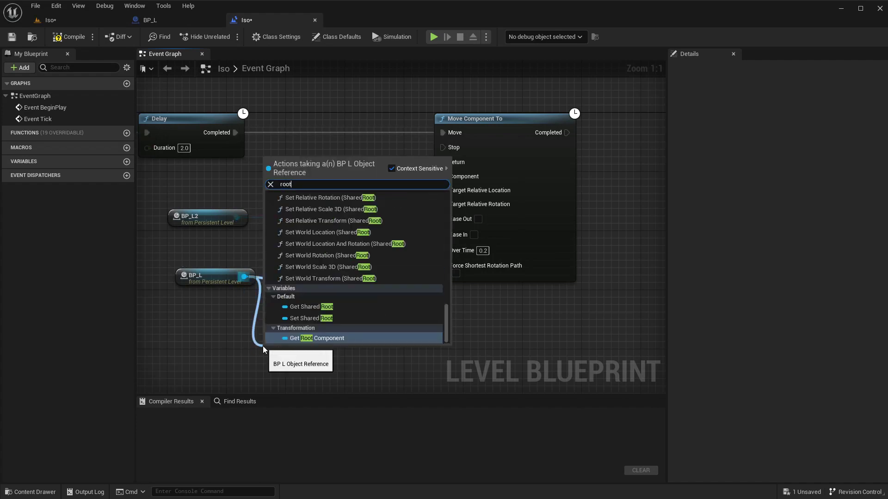
key(Escape)
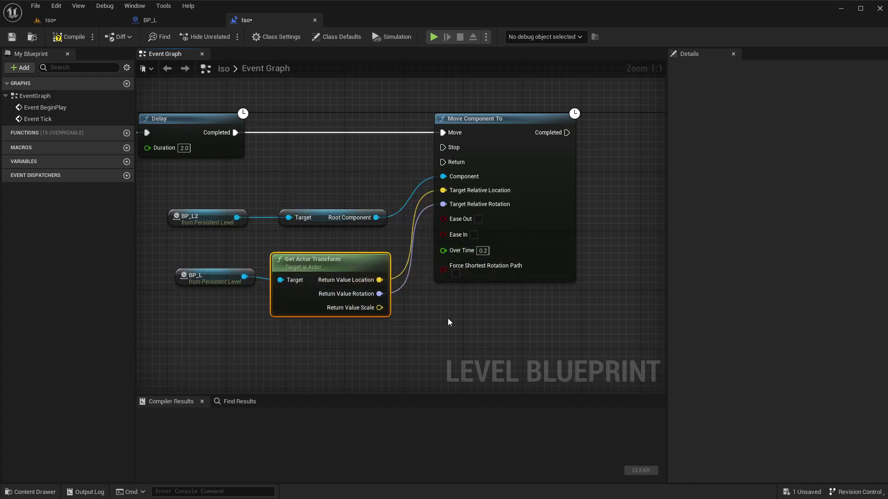
scroll(331, 320, down, 2)
right_drag(202, 265, 241, 252)
drag(258, 254, 401, 315)
key(q)
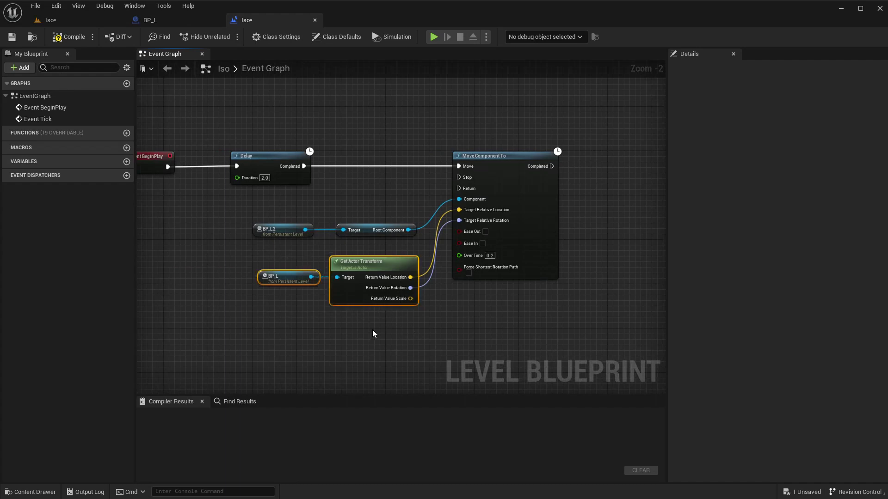
click(231, 252)
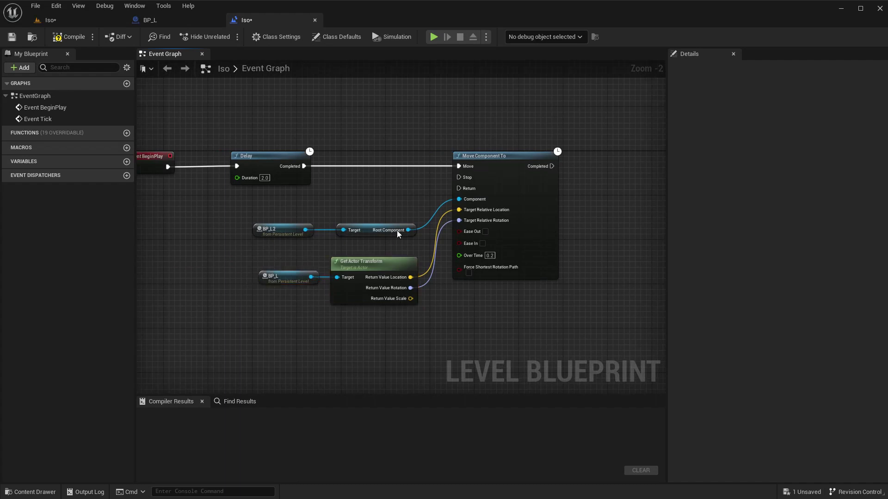
Step: Set the move's Over Time to 0.5 and enable Ease Out and Ease In
scroll(416, 232, up, 2)
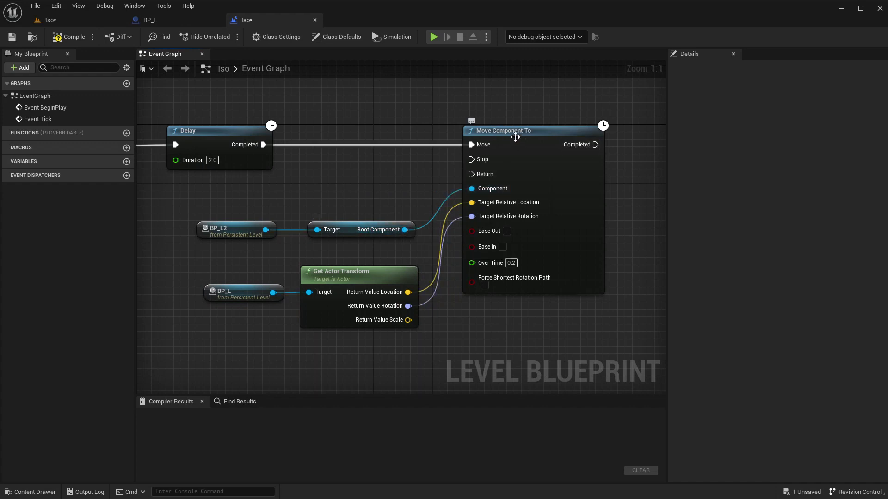
scroll(472, 259, down, 2)
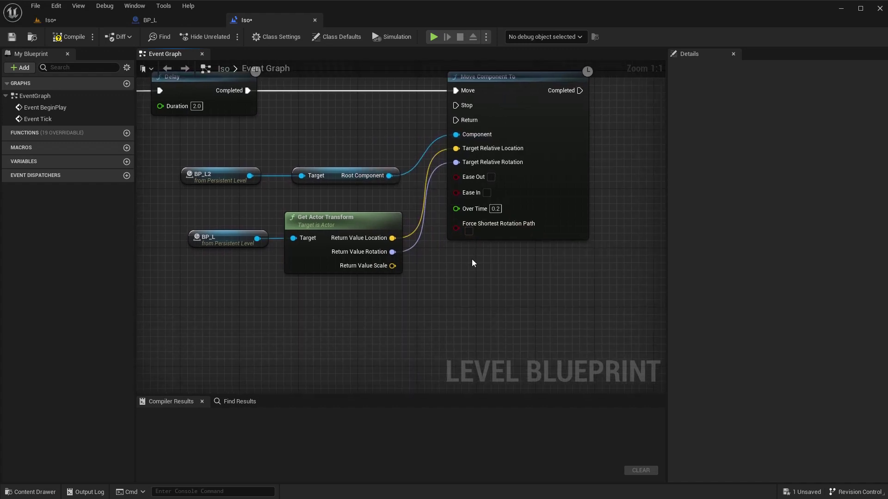
click(491, 222)
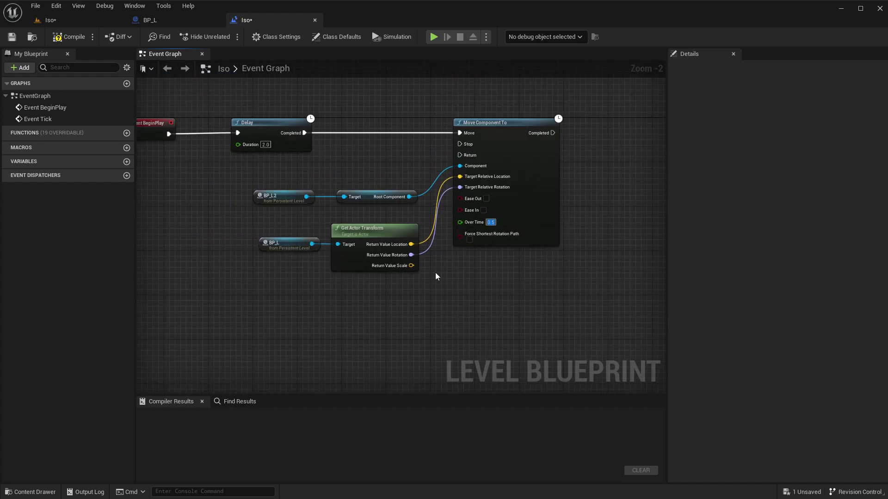
click(486, 198)
click(484, 210)
Step: Compile the Level Blueprint, return to the level, and make BP_L visible in the viewports
click(61, 37)
click(65, 21)
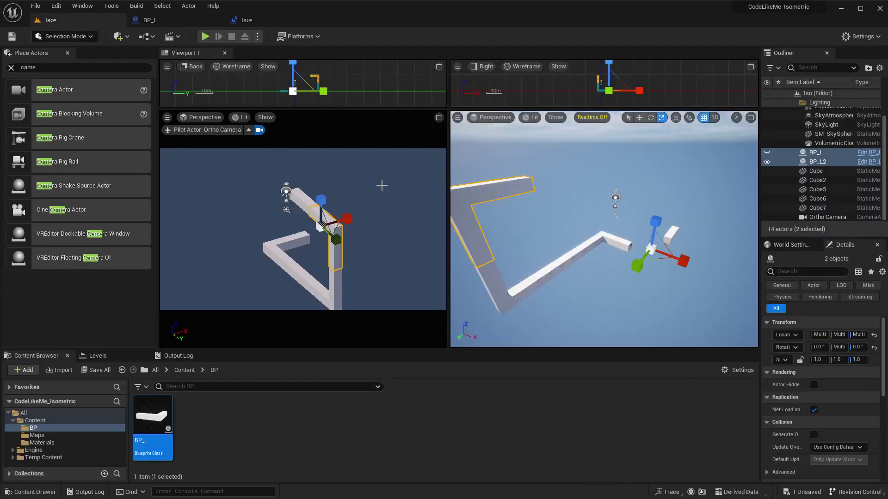
click(783, 154)
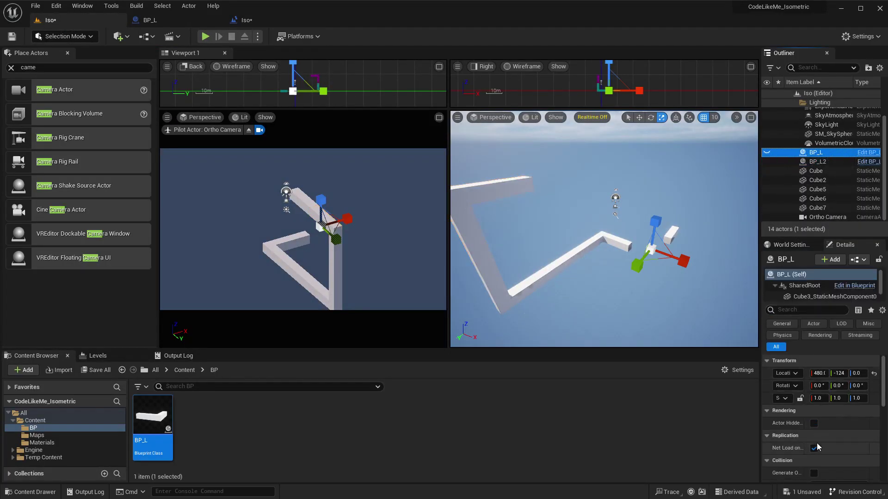
scroll(819, 447, down, 3)
scroll(819, 444, up, 2)
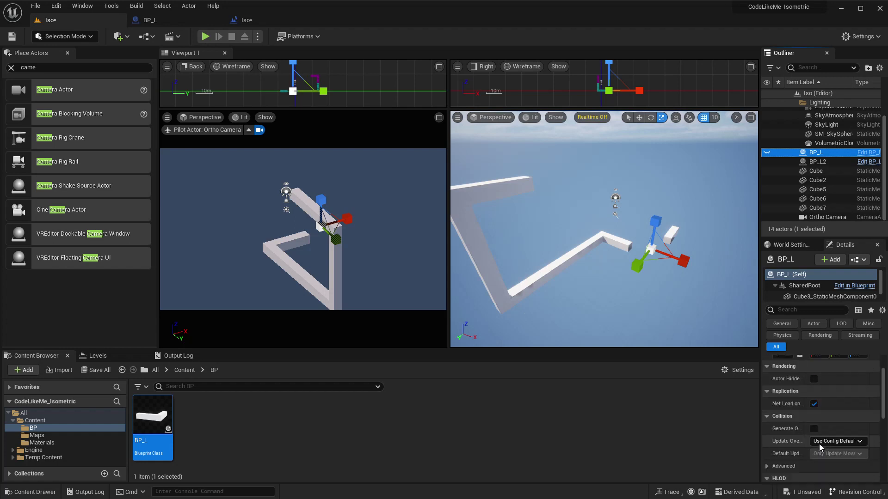
click(766, 153)
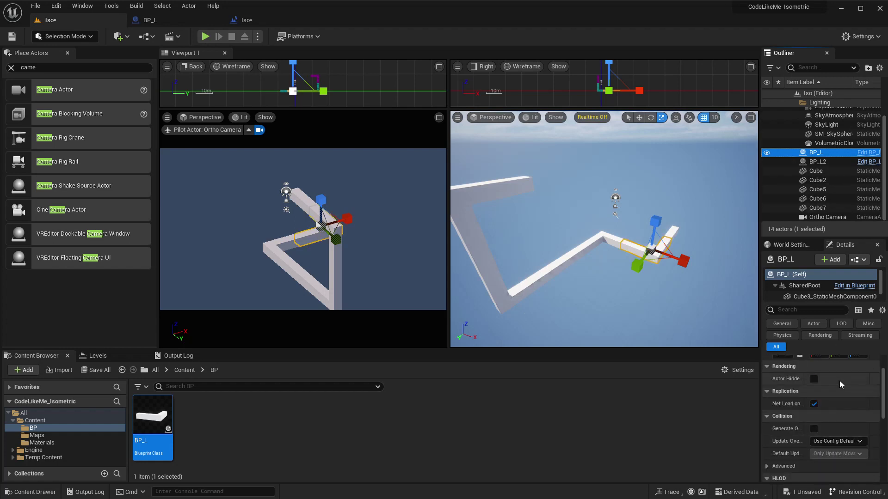
Step: Filter BP_L's Details with 'hi' and tick Actor Hidden In Game
click(794, 310)
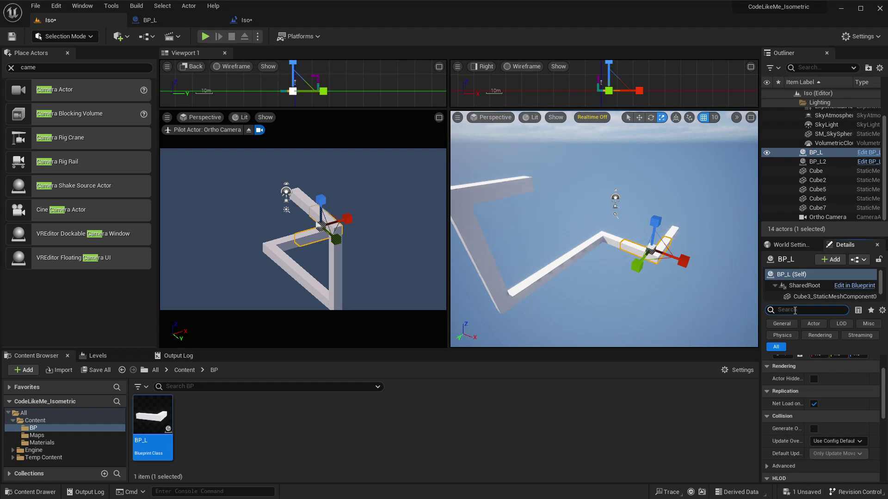
text(hidd)
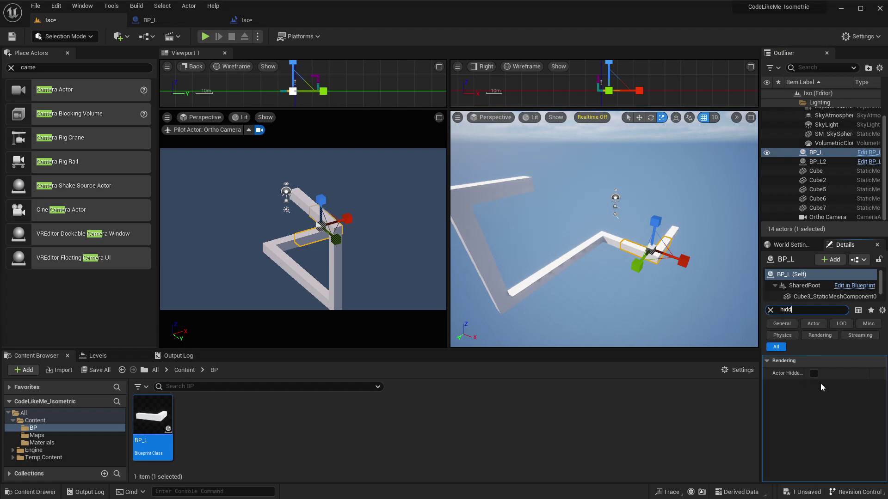
click(805, 374)
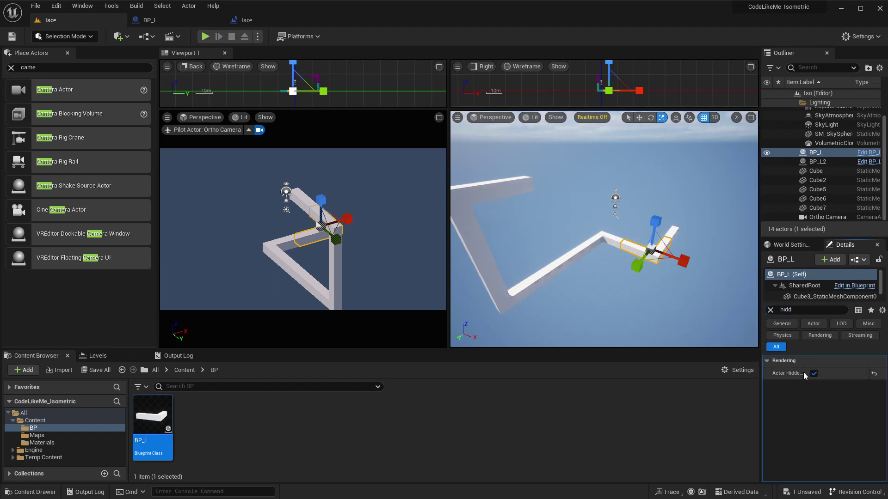
drag(806, 375, 823, 374)
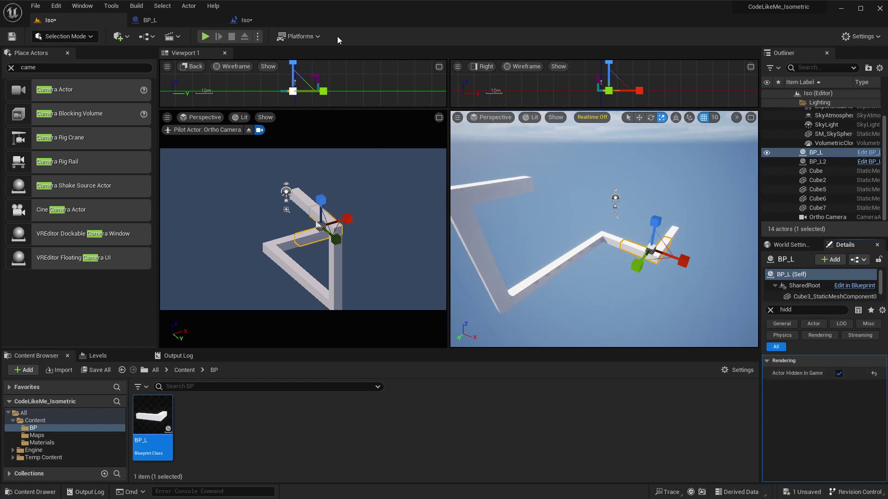
click(257, 36)
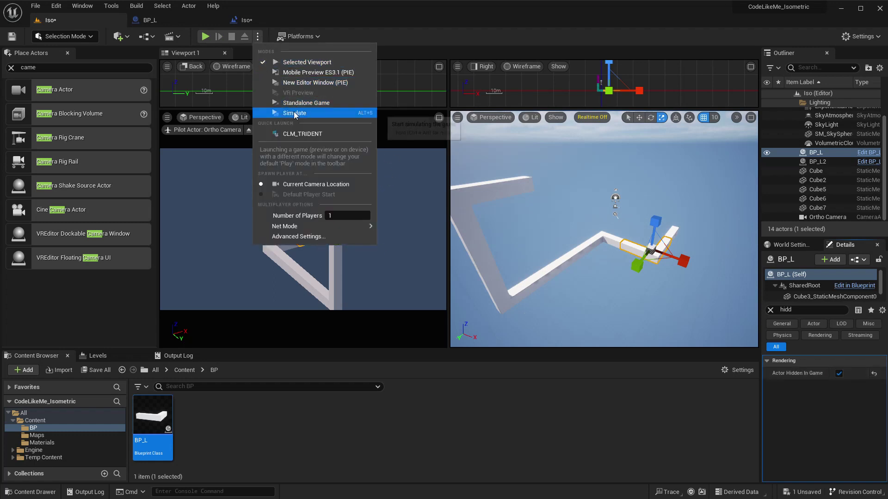
click(559, 84)
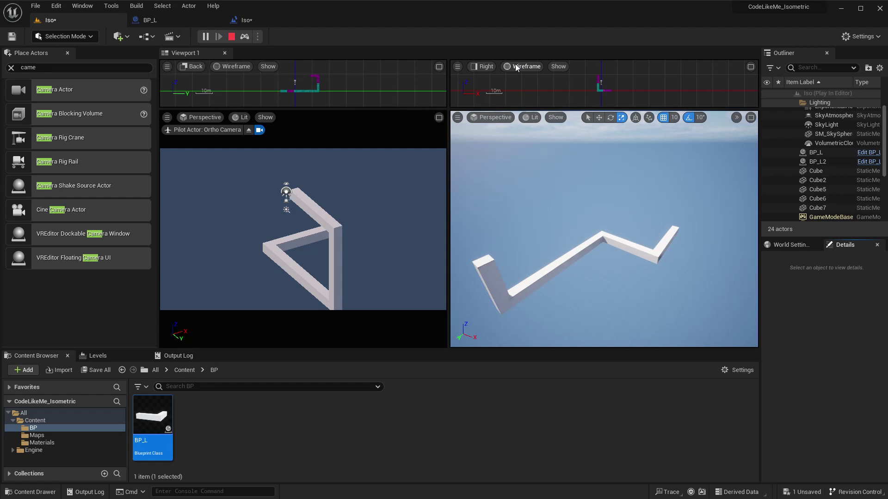
key(Escape)
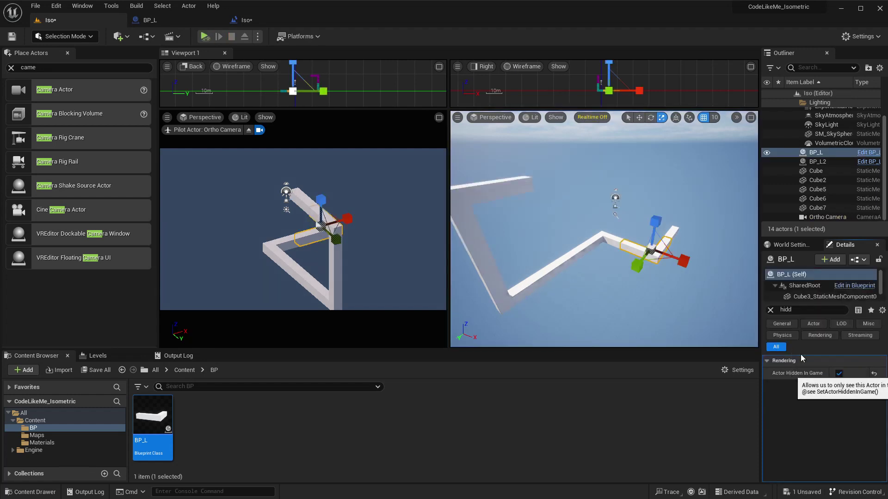
Step: Maximize the ortho camera viewport to fill the view area and clear the selection
click(817, 162)
click(812, 153)
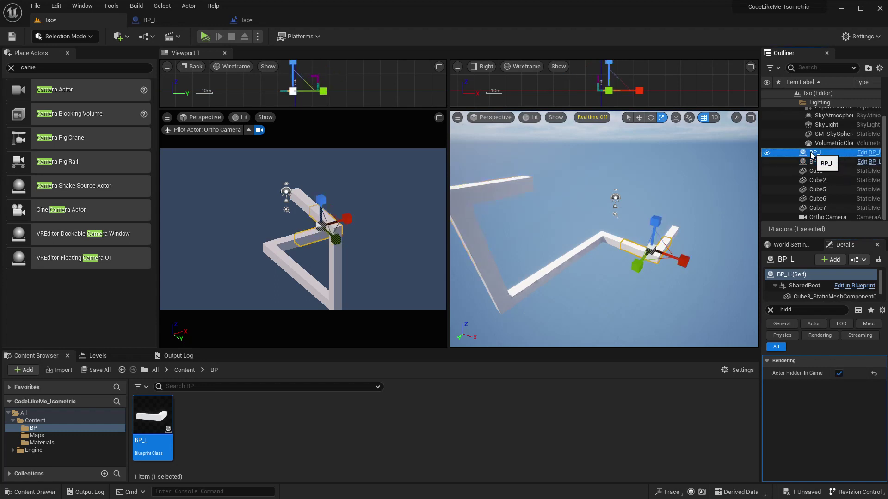
click(375, 256)
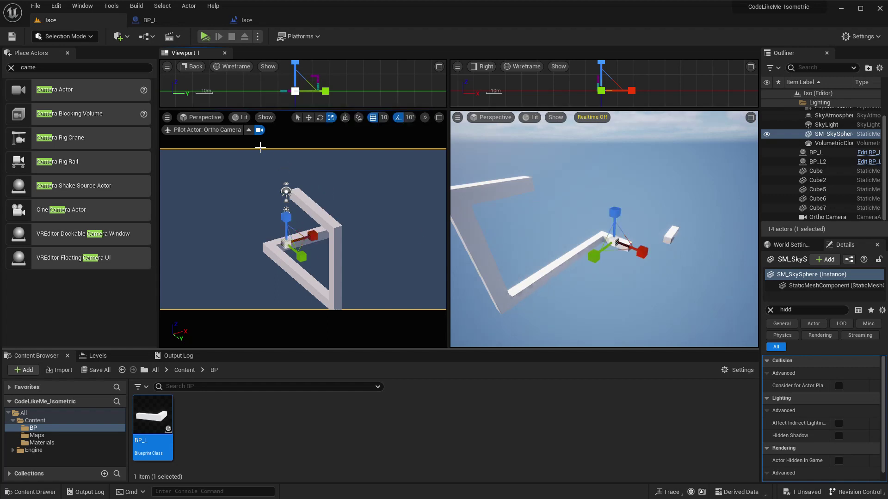
click(438, 118)
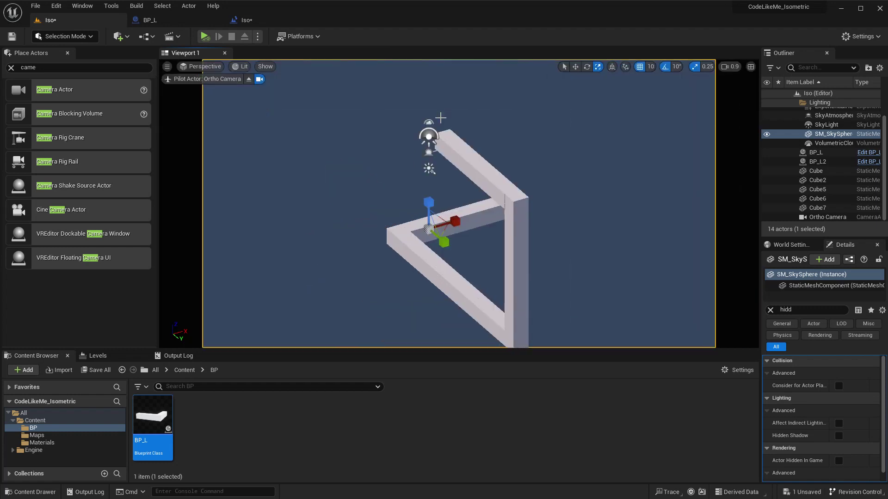
click(373, 162)
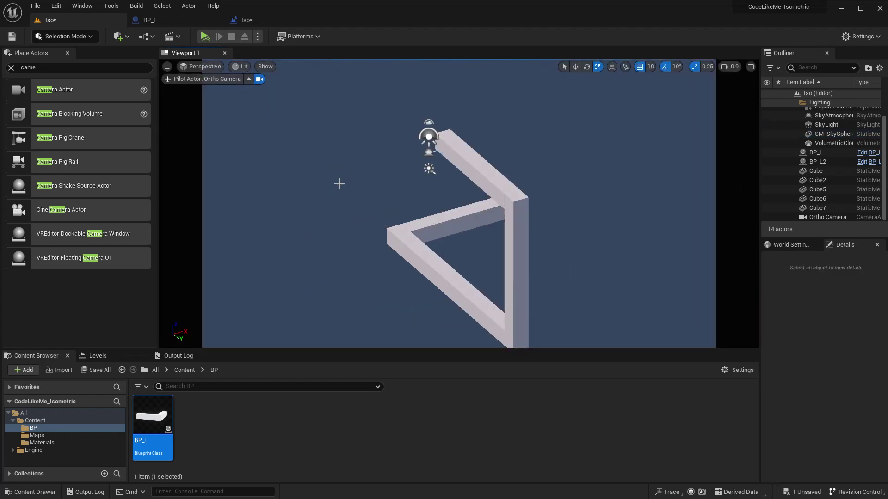
click(167, 66)
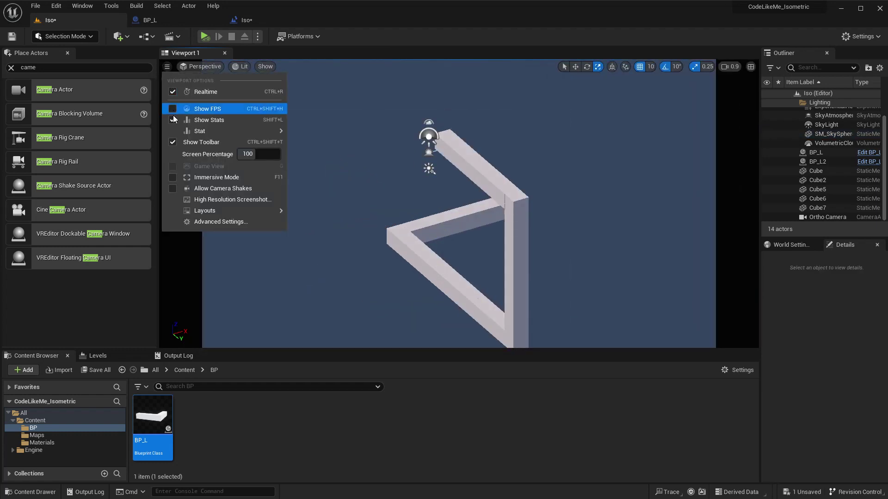
mouse_move(178, 214)
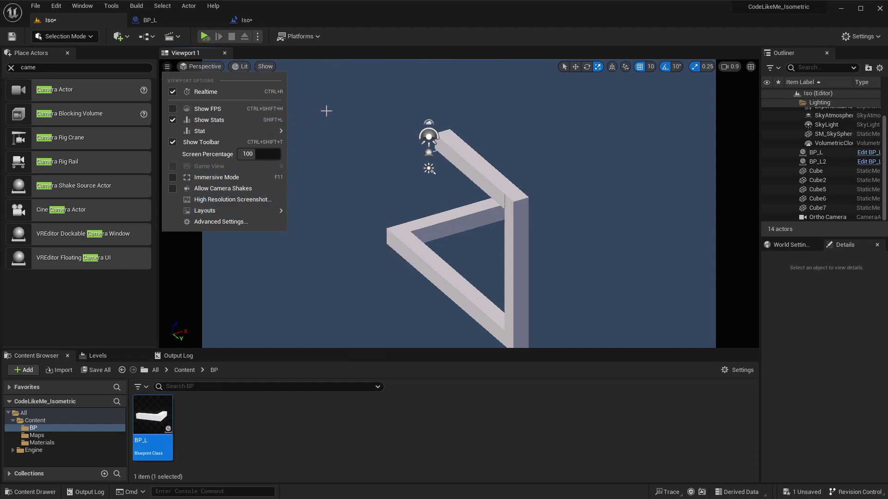
click(476, 208)
Step: Hide BP_L in the editor via its Outliner eye icon, deselect everything, and play with Alt+P
click(806, 307)
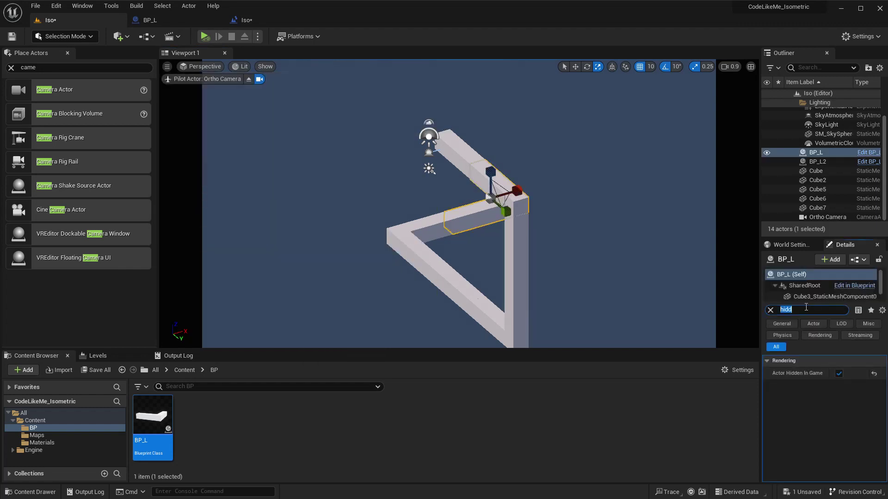
text(visi)
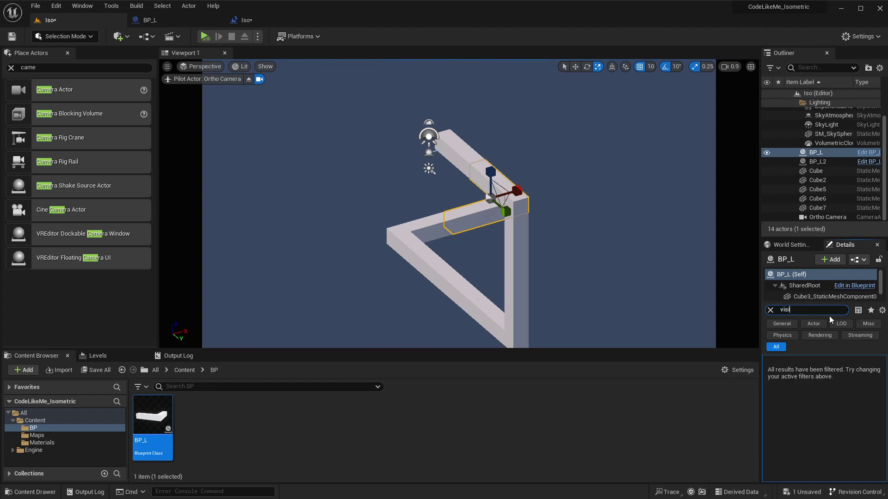
click(766, 152)
click(492, 75)
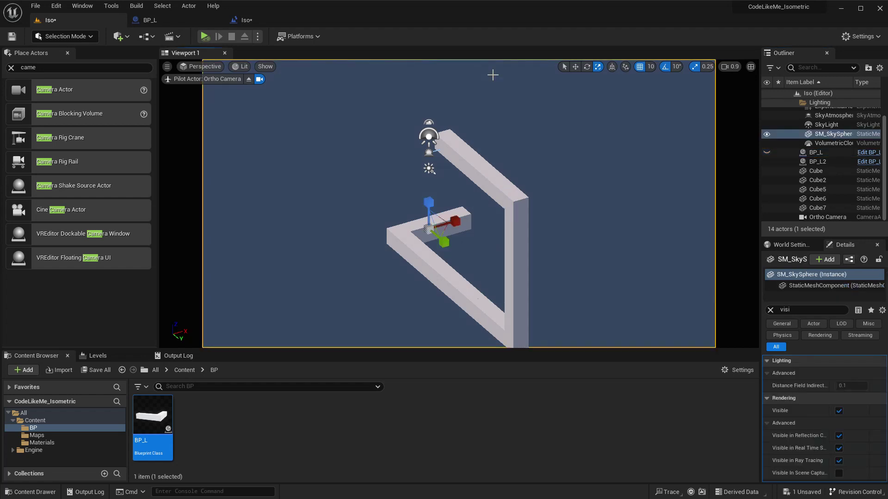
key(Escape)
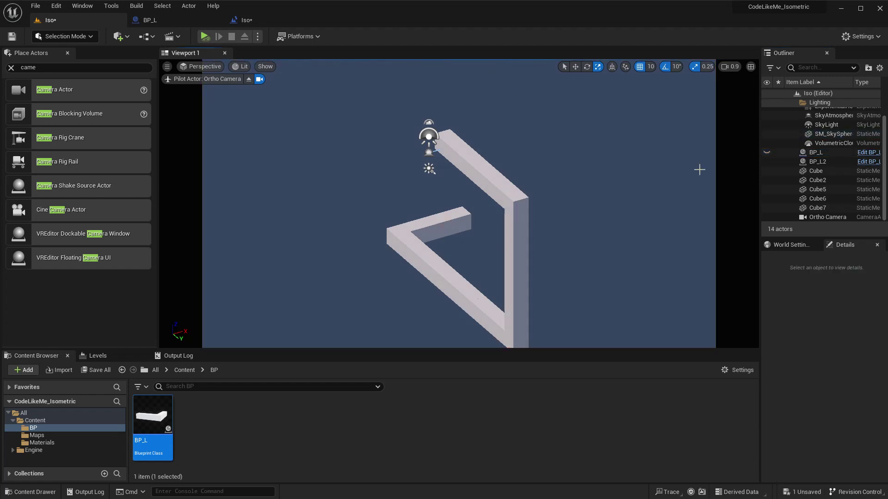
key(alt+p)
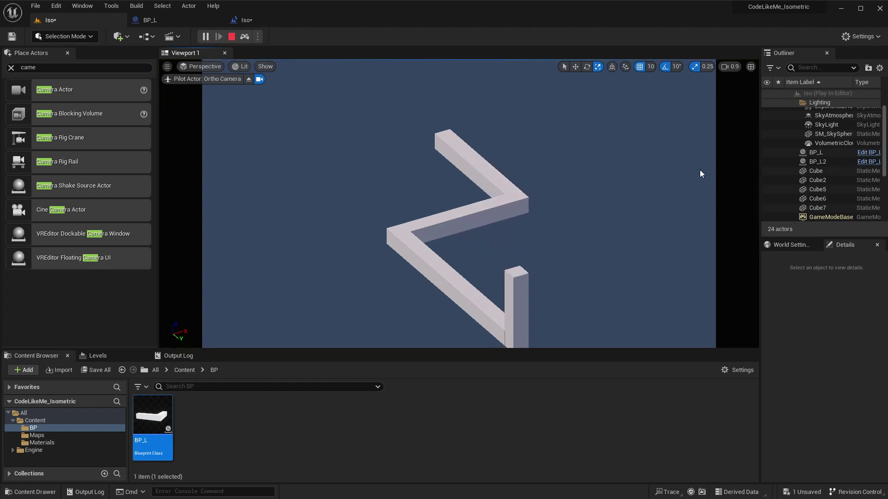
Step: Stop playing, select the SkyLight and DirectionalLight in Translate mode, and show the viewport options
key(Escape)
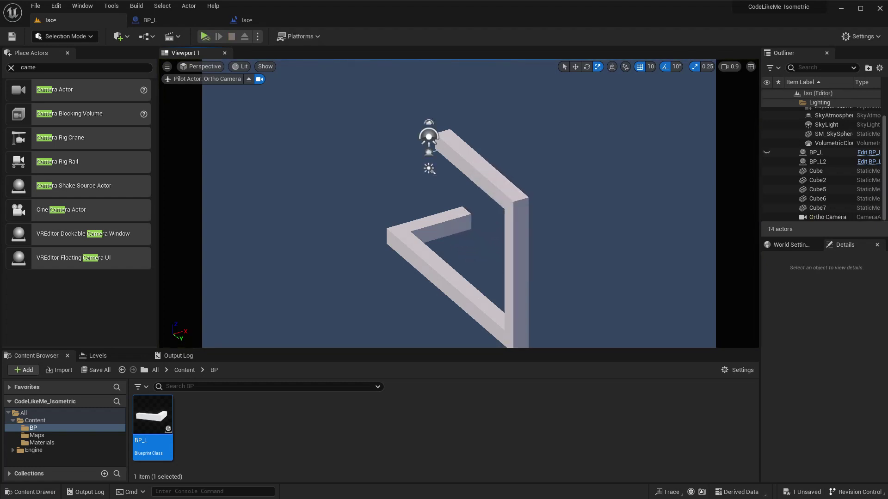
click(428, 138)
key(w)
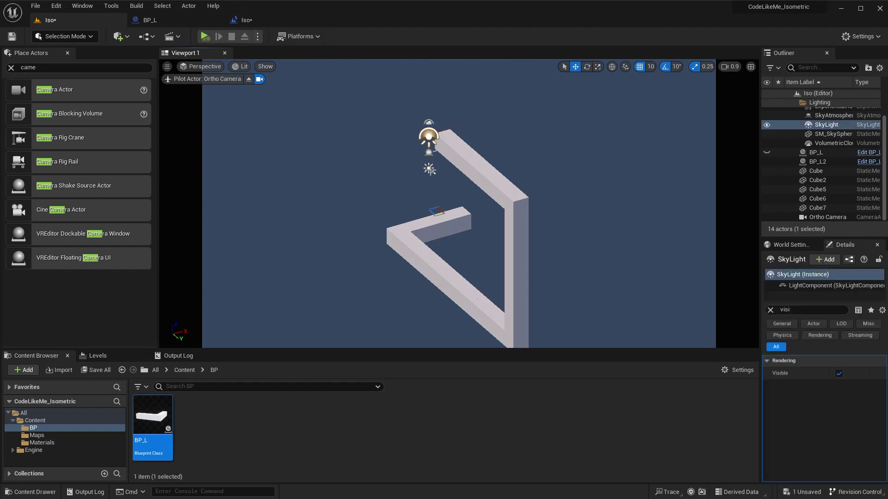
click(429, 169)
click(431, 132)
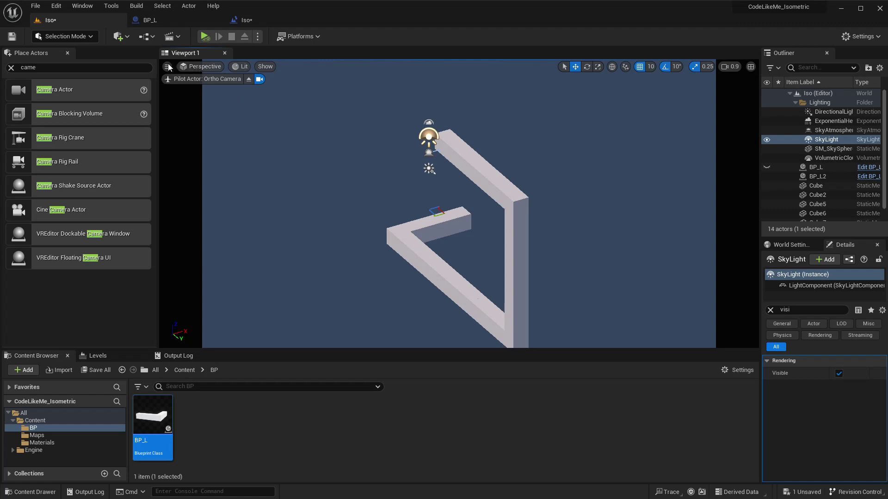
click(196, 67)
click(168, 69)
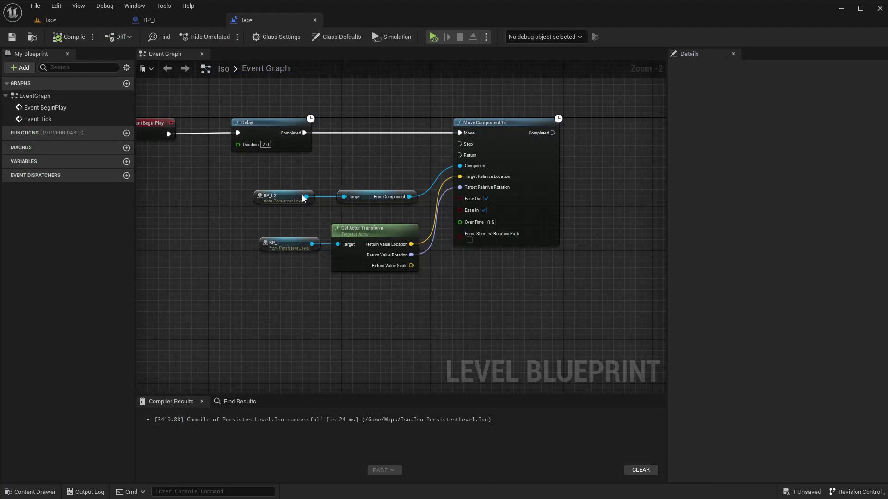
Step: Add a Get Actor Transform node from BP_L2's pin, then zoom out and box-select nodes
drag(306, 197, 324, 169)
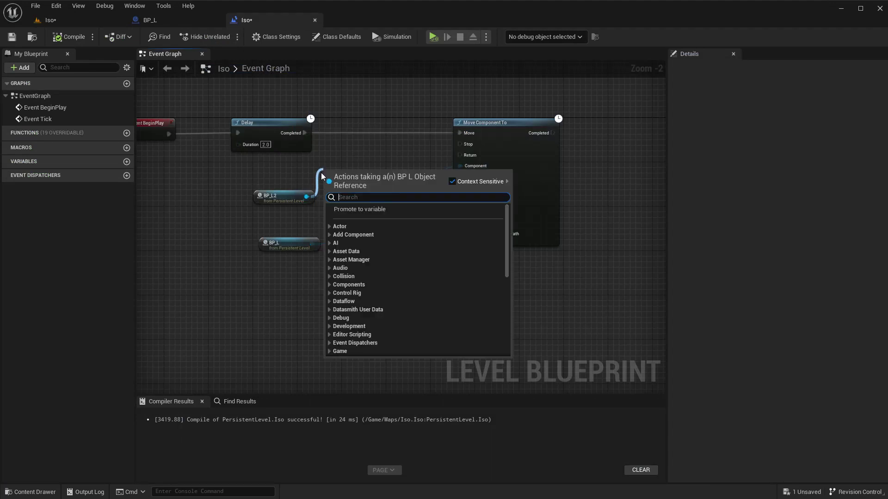
text(get)
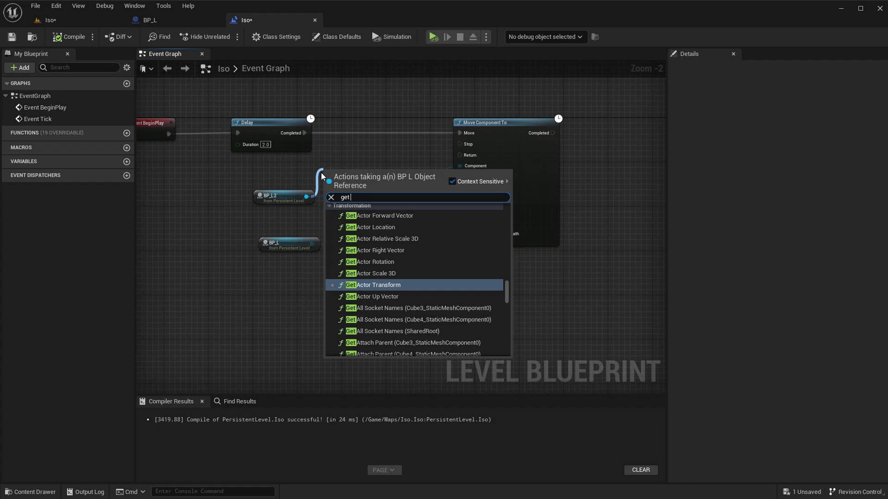
key(Return)
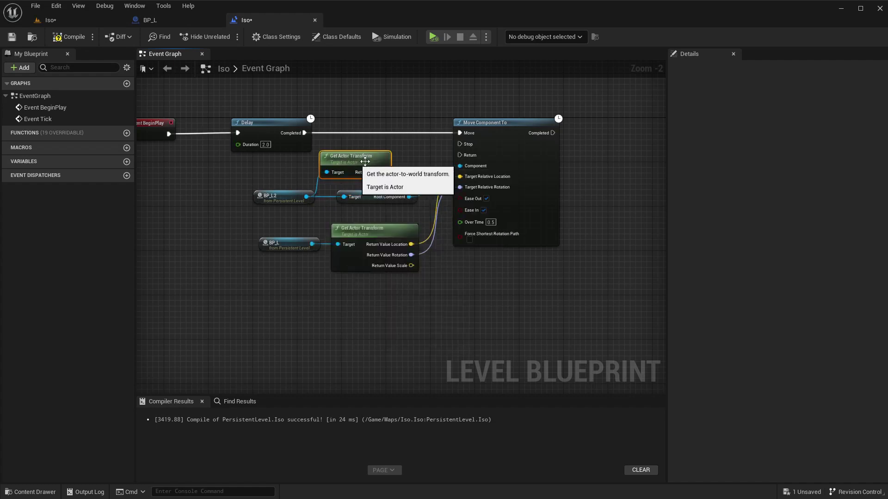
scroll(462, 194, down, 4)
right_drag(488, 227, 458, 224)
drag(479, 234, 439, 155)
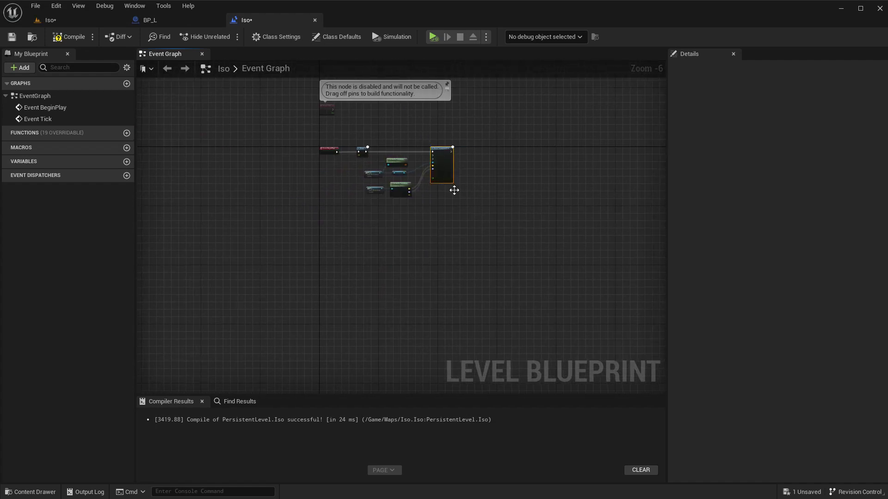
drag(444, 226, 401, 184)
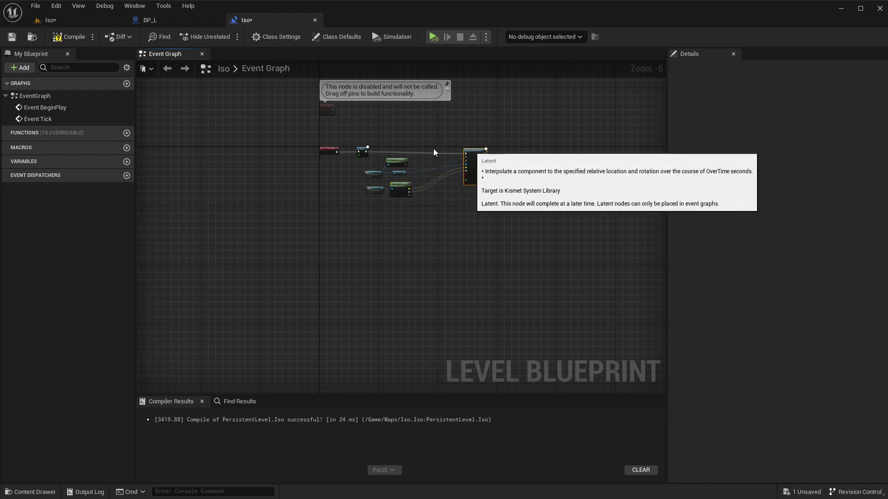
scroll(393, 157, up, 7)
Step: Promote BP_L2's transform Return Value to a new variable named InitTransform
right_click(374, 194)
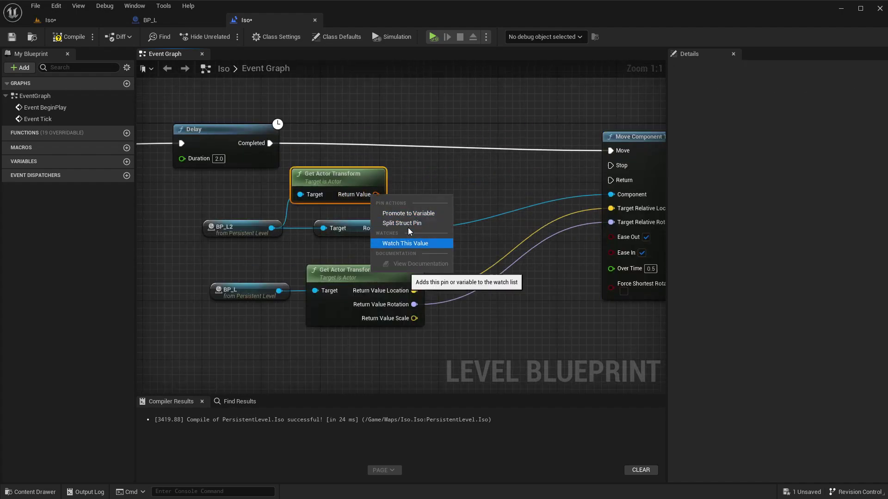
click(414, 214)
text(InitTransfor)
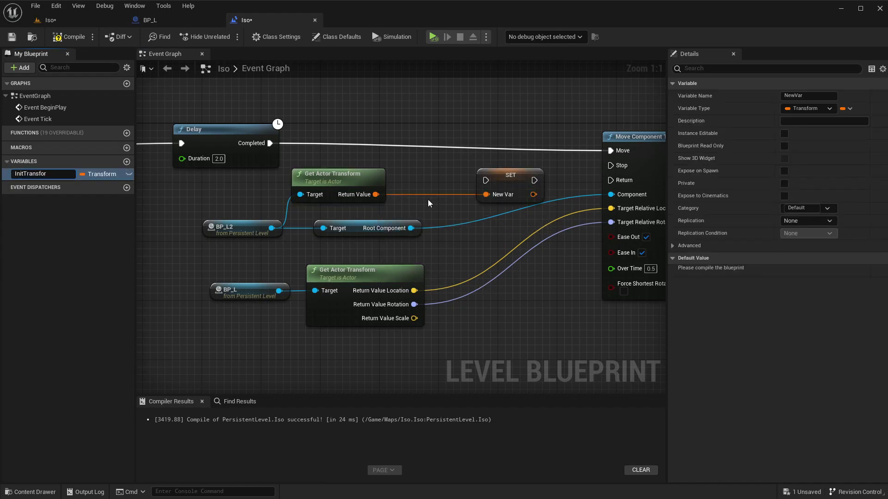
key(Return)
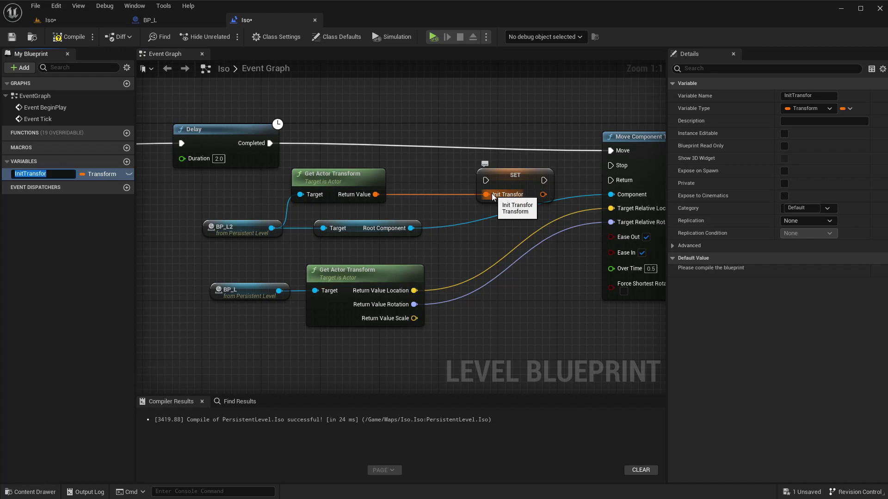
text(m)
key(Return)
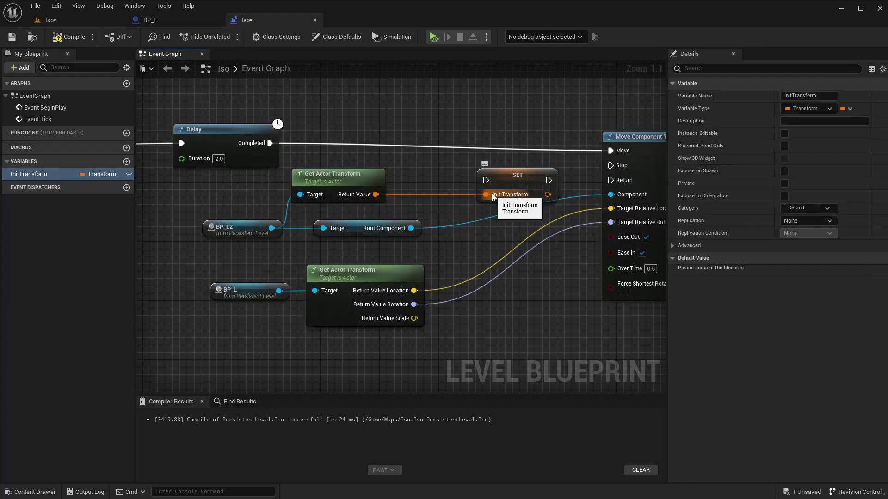
Step: Wire the InitTransform SET node between the Delay and Move Component To
drag(514, 182, 500, 150)
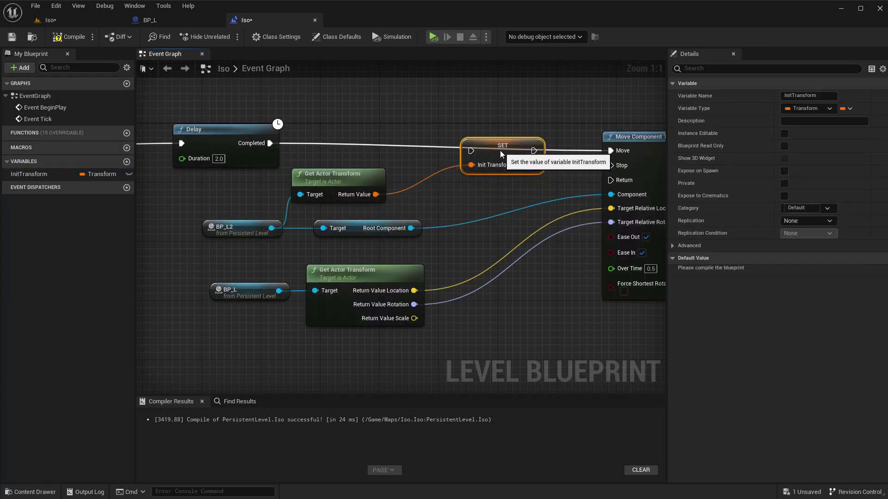
drag(296, 153, 472, 150)
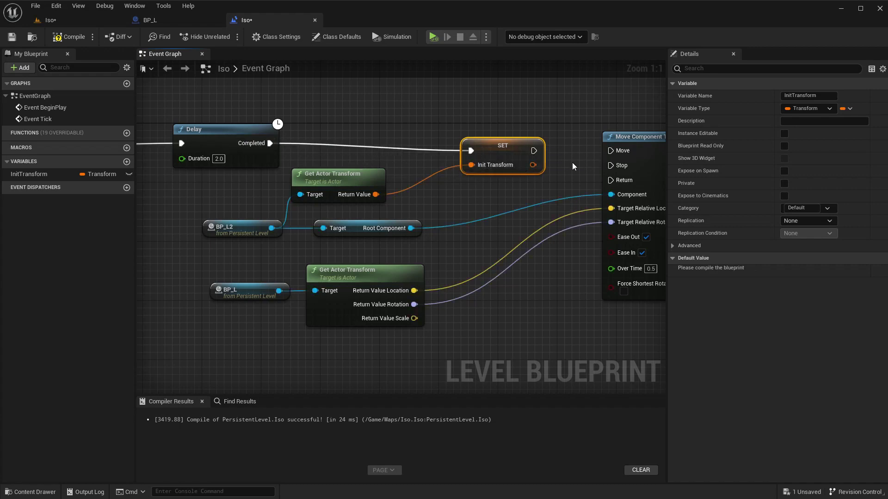
drag(533, 151, 610, 150)
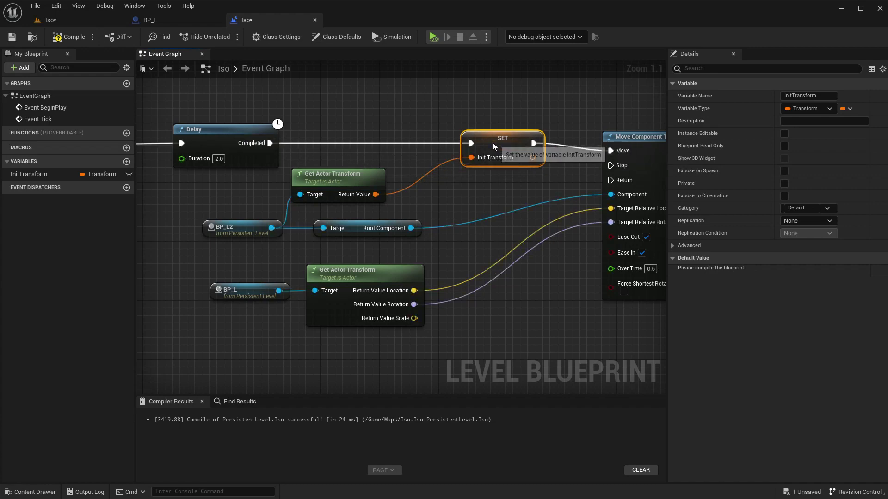
Step: Add a second Delay node after Move Component To completes
scroll(483, 182, down, 1)
scroll(484, 185, down, 3)
click(498, 161)
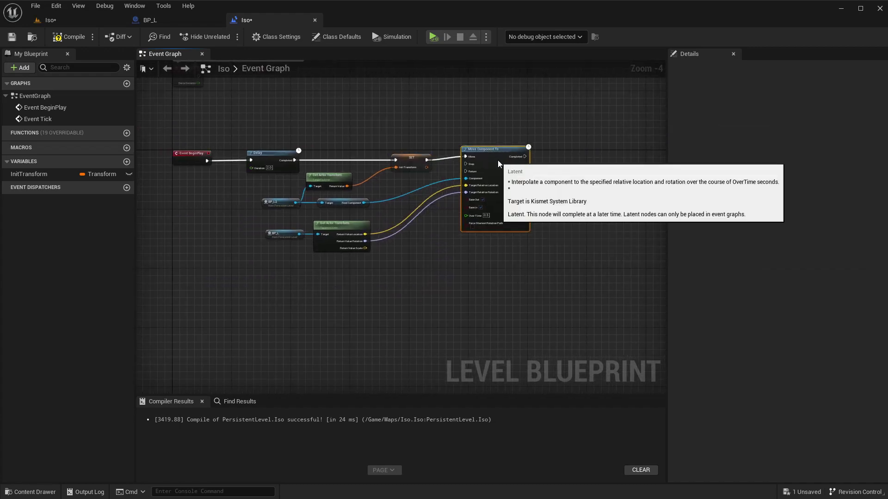
right_drag(498, 163, 427, 157)
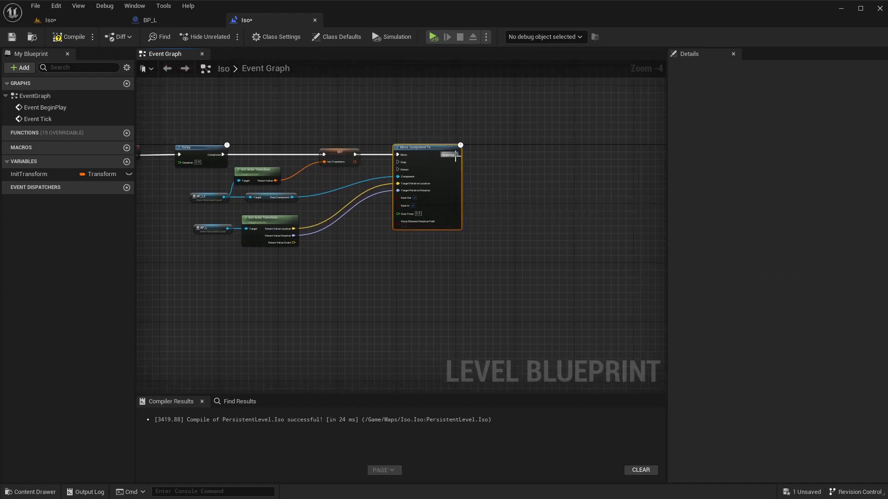
drag(457, 155, 518, 155)
text(delay)
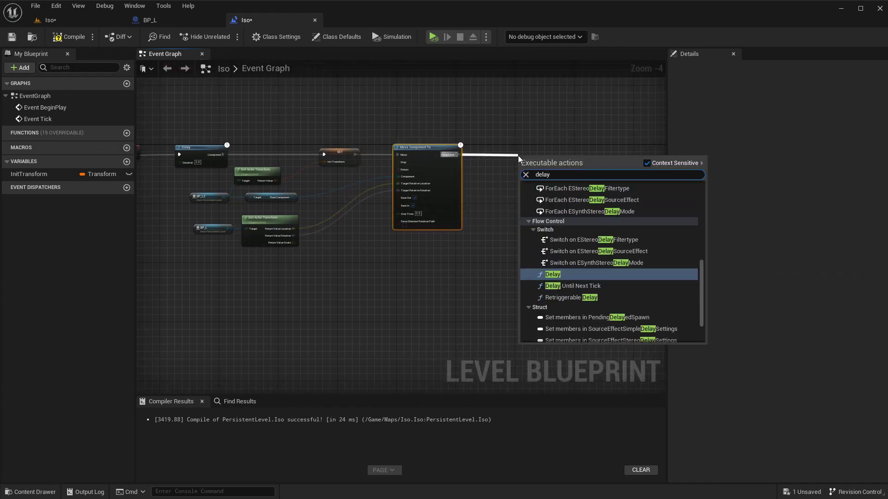
key(Return)
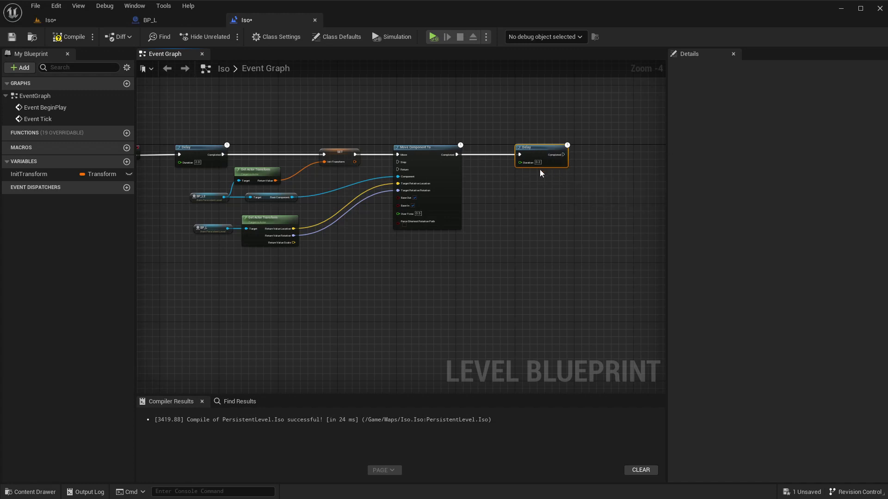
Step: Set the second Delay's duration to 4.0 seconds
scroll(537, 162, up, 4)
click(541, 150)
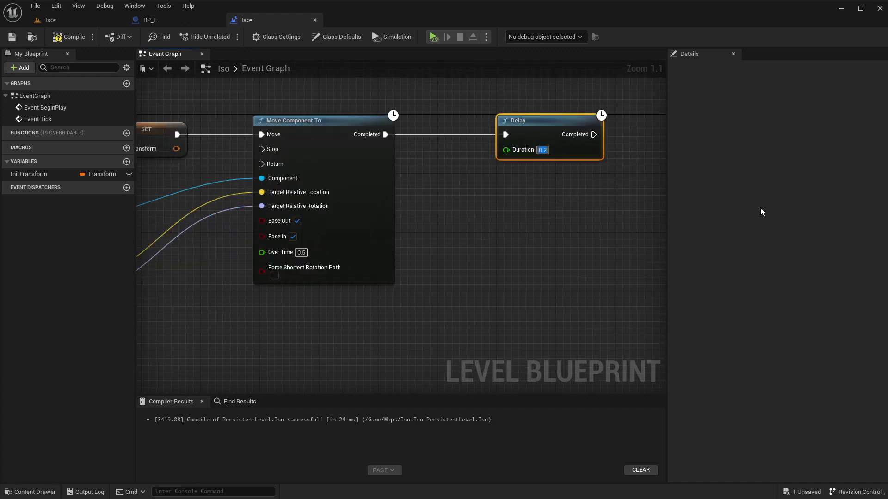
text(4)
key(Return)
Step: Paste copies of the BP_L2, Root Component and Move Component To nodes, triggered by the 4-second Delay
scroll(490, 218, down, 3)
right_drag(490, 218, 441, 263)
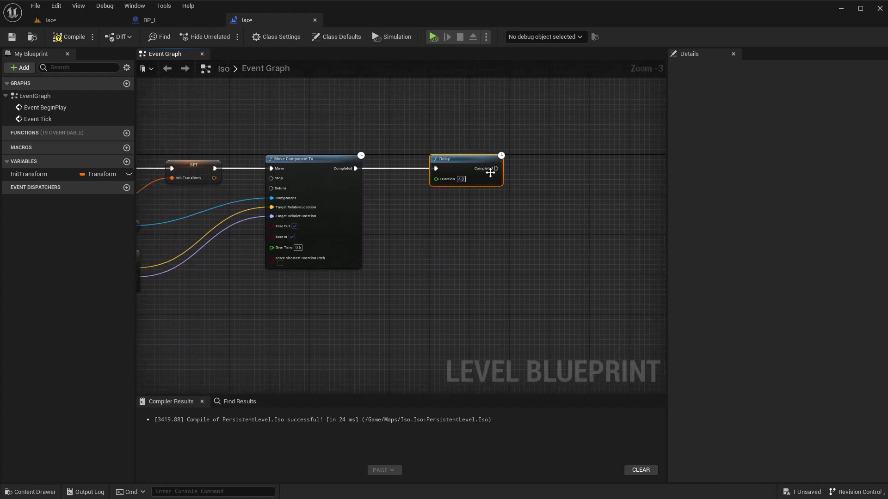
drag(496, 168, 536, 237)
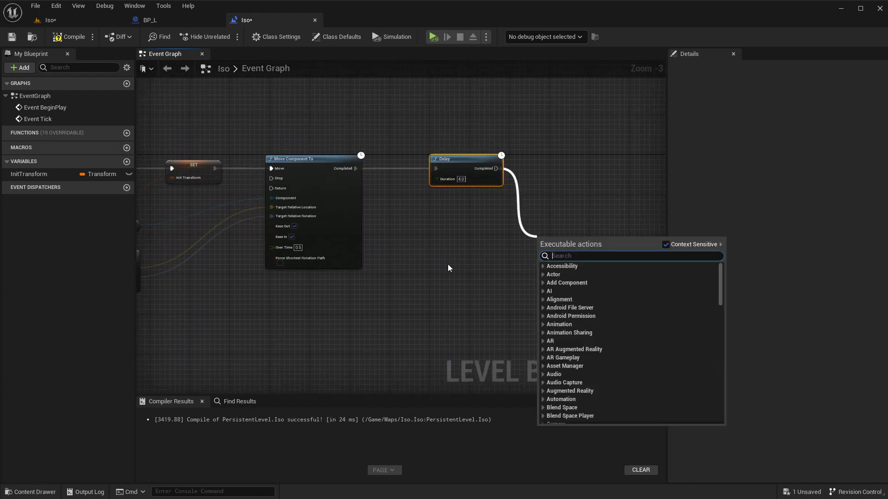
right_drag(447, 265, 579, 259)
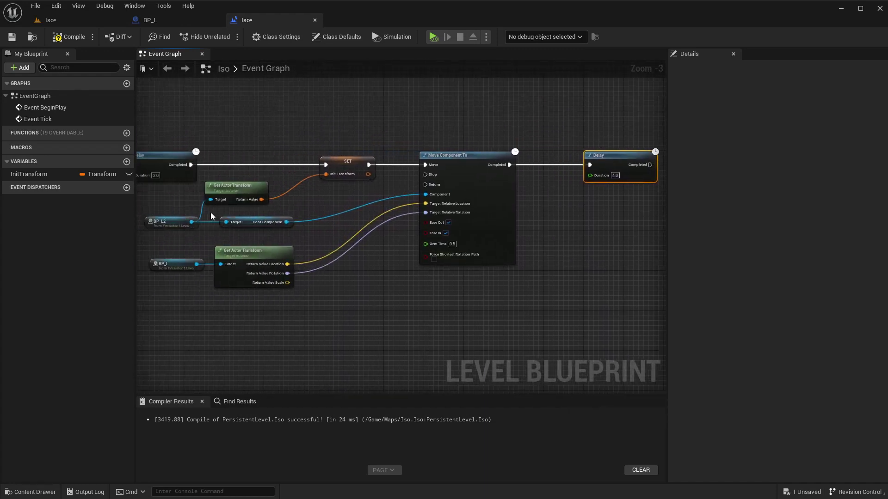
click(446, 238)
right_drag(523, 296, 321, 301)
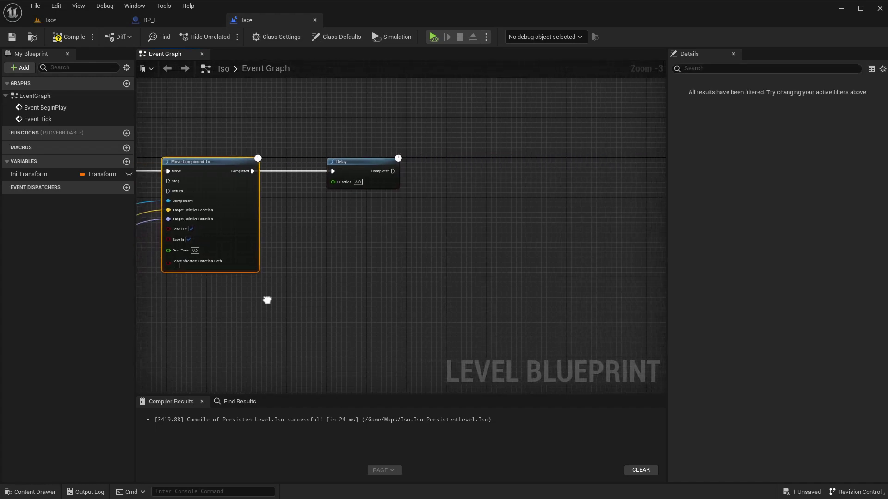
key(ctrl+v)
drag(589, 237, 532, 166)
click(545, 189)
drag(391, 170, 532, 172)
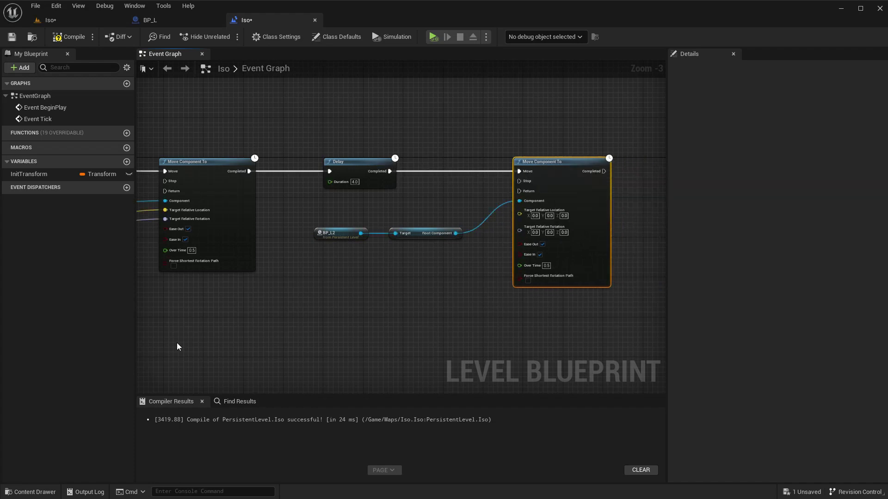
Step: Add a split InitTransform getter and wire its location into the second Move Component To
drag(67, 180, 373, 268)
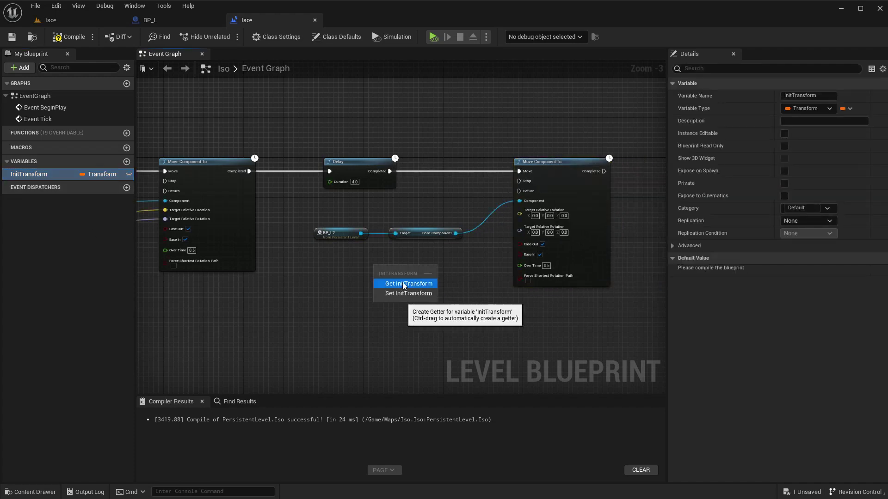
click(403, 283)
right_click(403, 268)
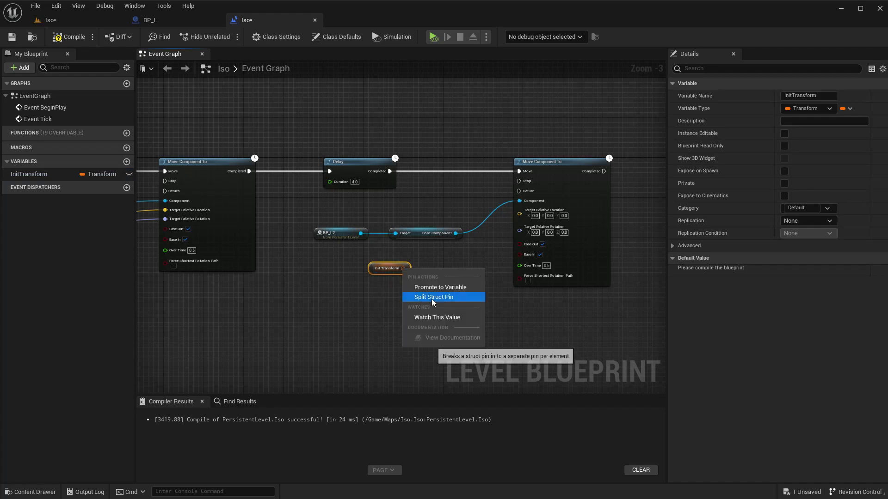
click(432, 296)
scroll(470, 280, up, 3)
drag(325, 267, 377, 260)
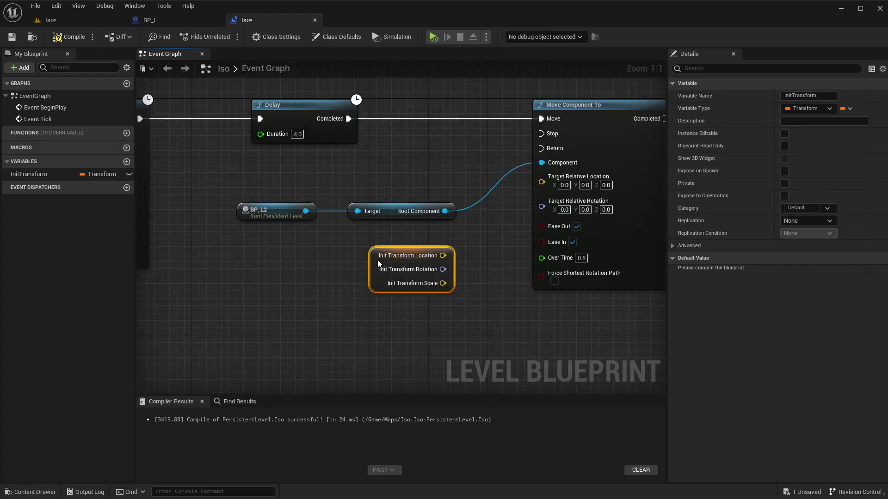
mouse_move(444, 255)
mouse_down()
mouse_move(541, 182)
mouse_move(444, 269)
mouse_up()
scroll(504, 287, down, 4)
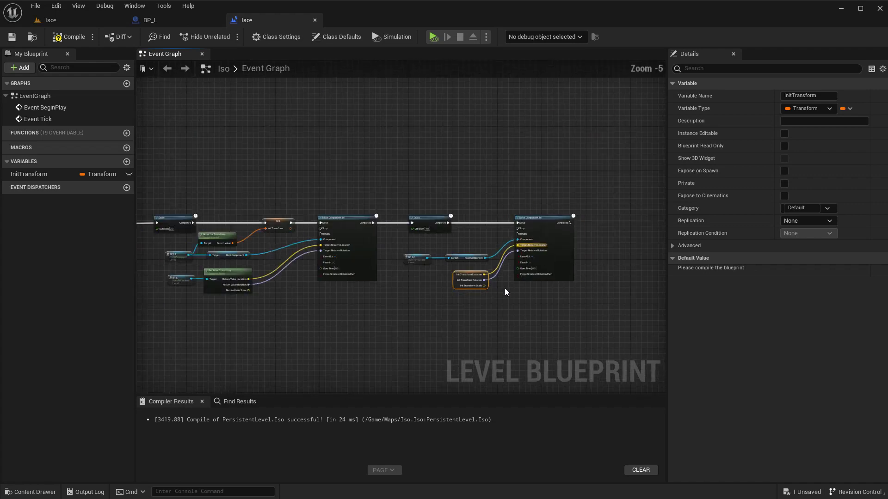
scroll(586, 228, up, 3)
drag(537, 217, 599, 218)
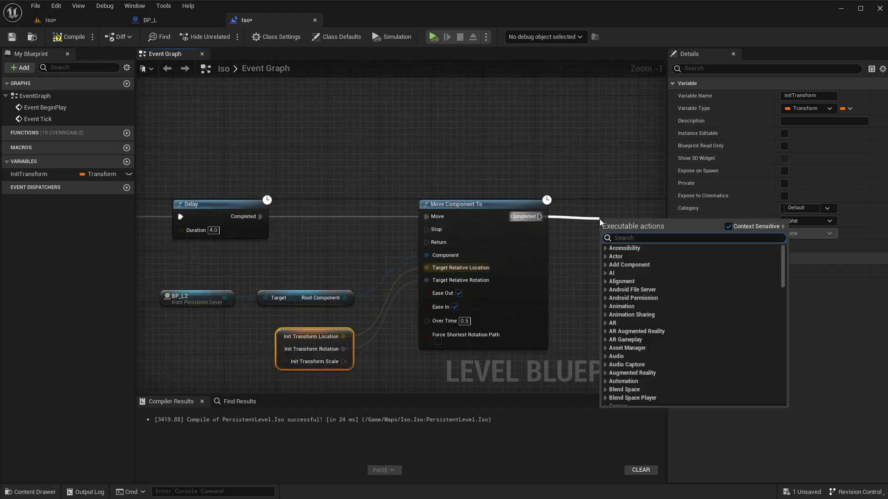
Step: Add a Delay node after the second move and set its Duration to 4
text(delat)
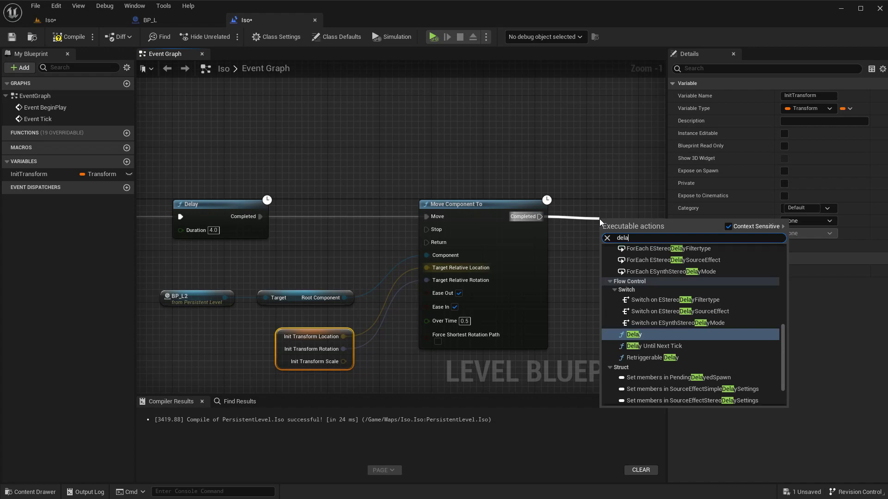
key(Return)
right_drag(613, 298, 541, 292)
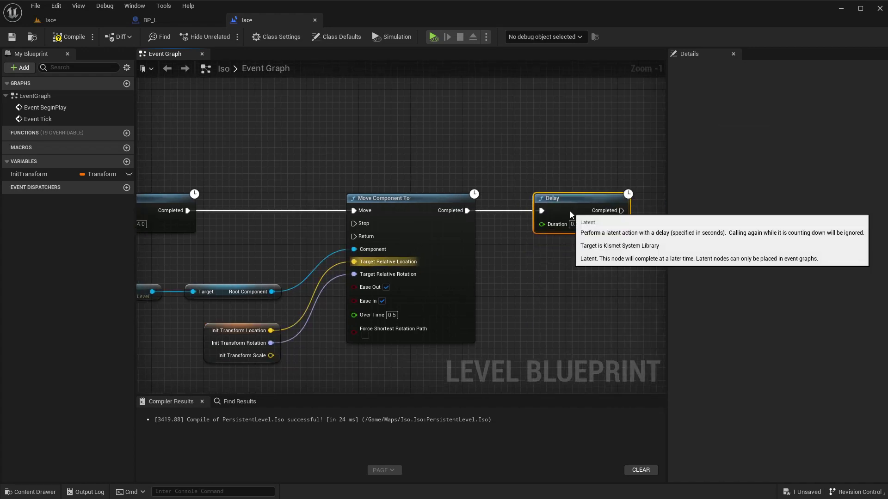
click(574, 224)
text(4.)
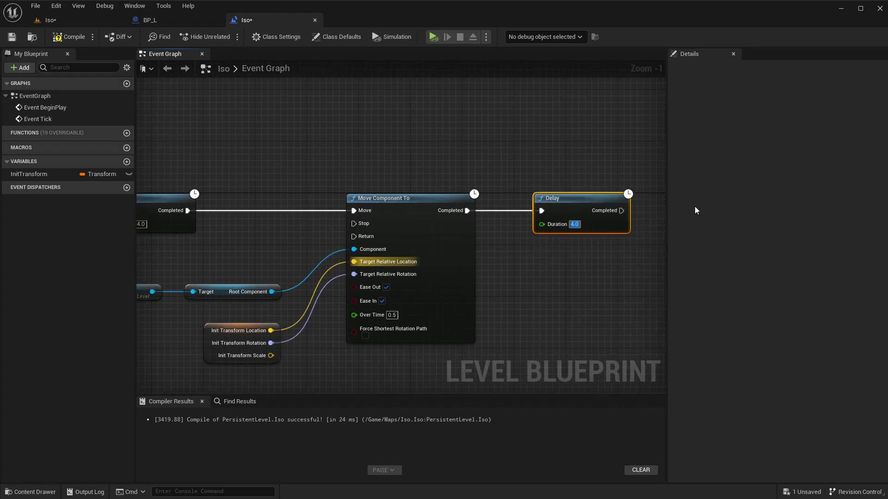
scroll(587, 281, down, 4)
Step: Loop the Delay's Completed back through two reroute nodes to the first Move Component To, aligning the nodes
drag(557, 246, 576, 189)
key(Return)
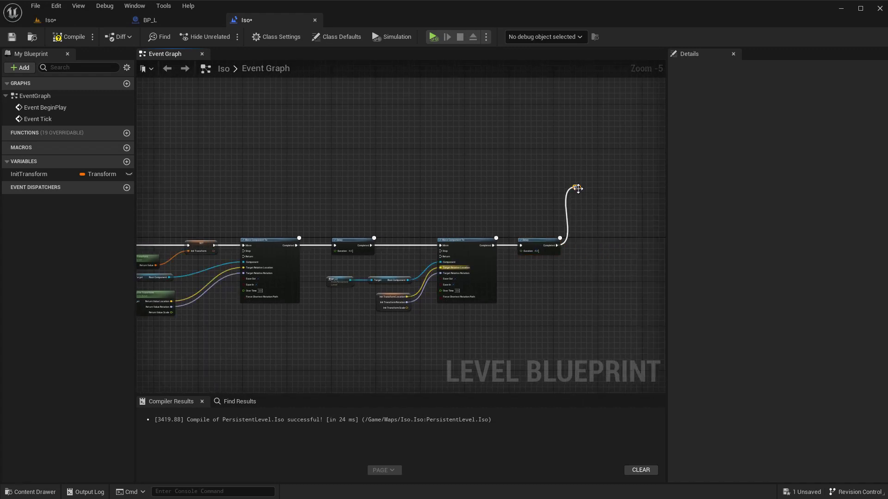
drag(578, 188, 250, 250)
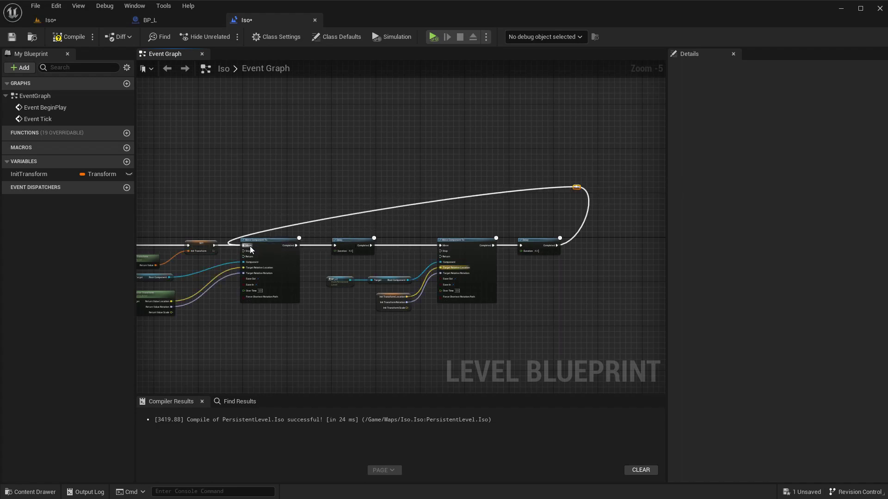
double_click(284, 227)
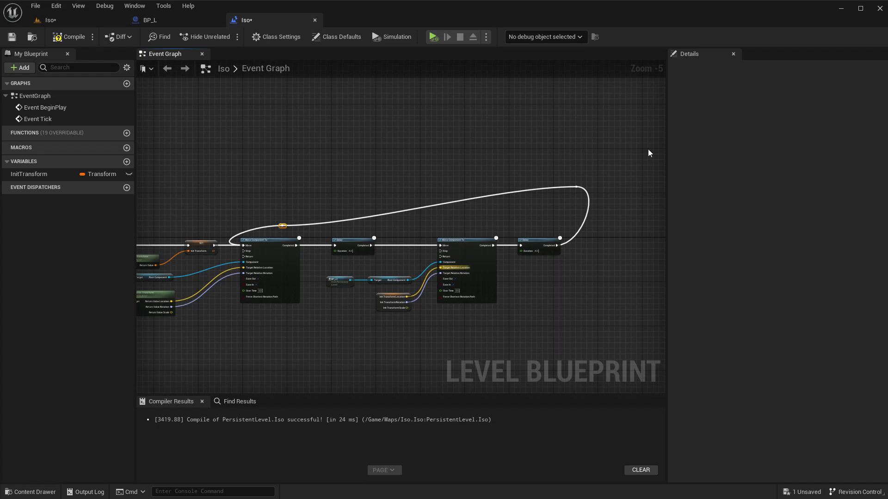
key(shift+w)
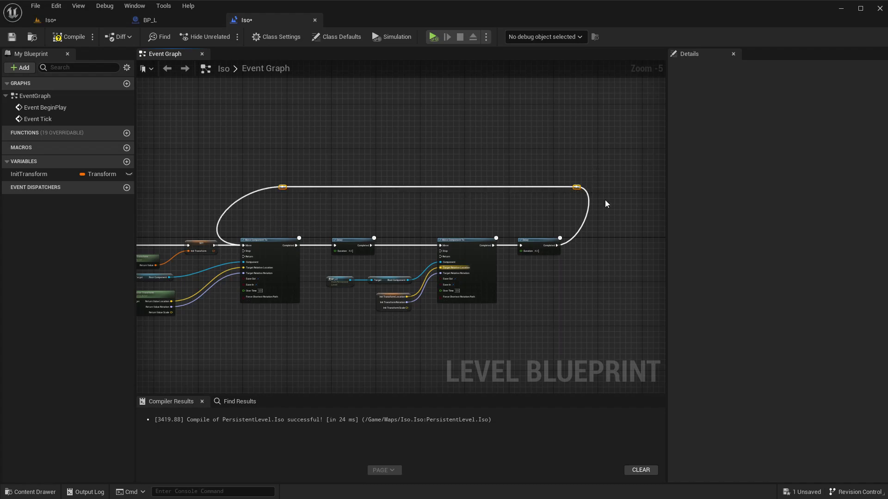
drag(265, 163, 292, 262)
key(shift+a)
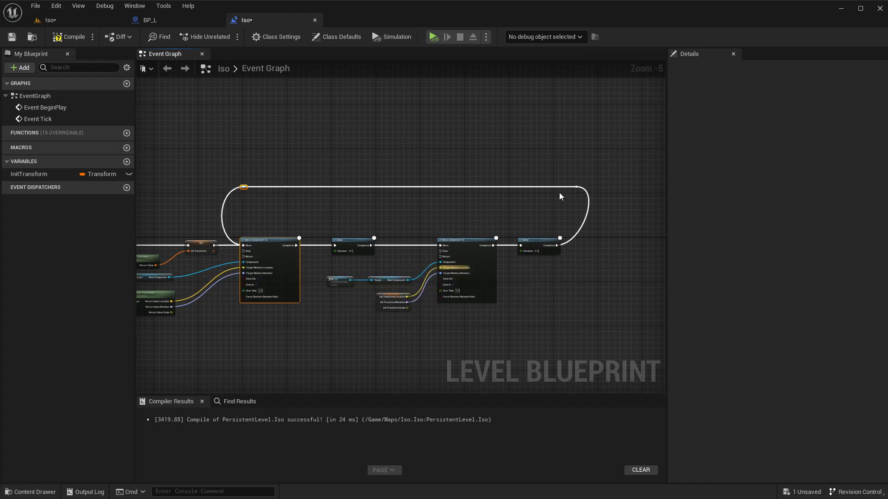
drag(551, 158, 600, 284)
key(shift+d)
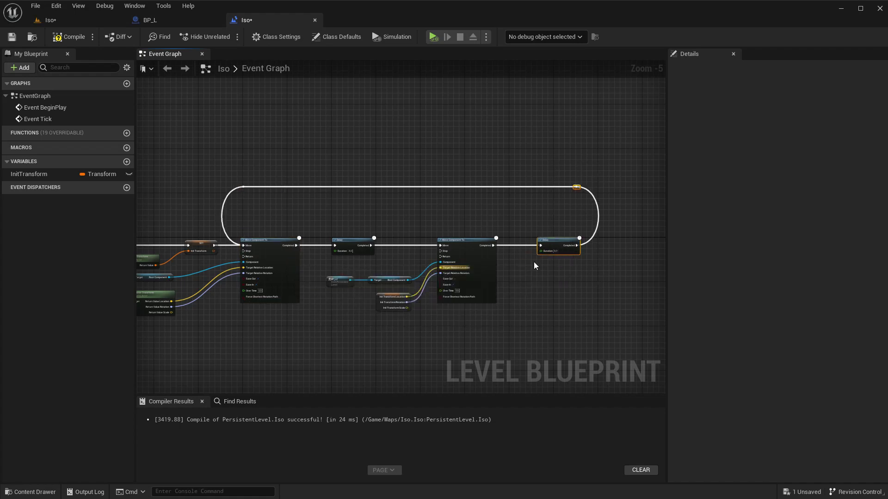
click(62, 36)
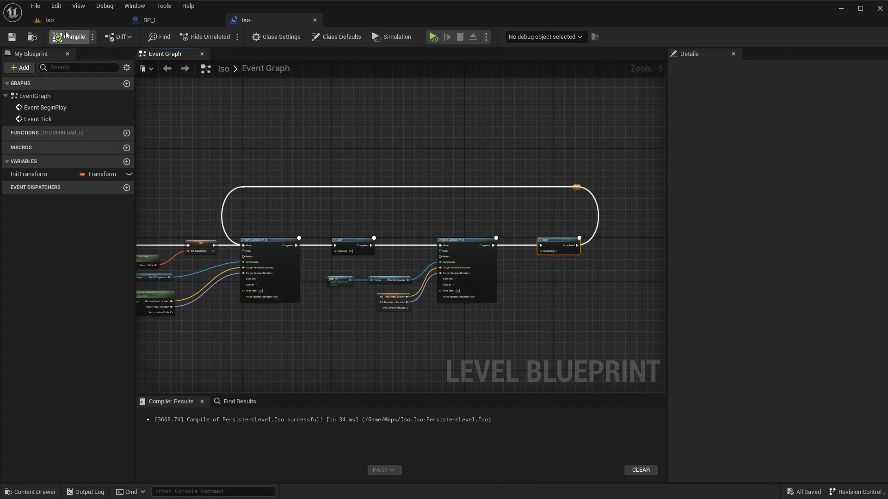
click(49, 19)
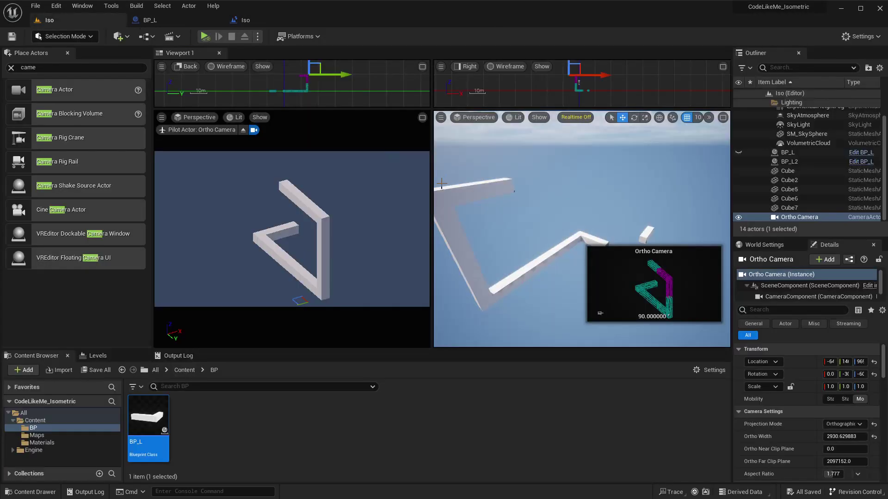
click(422, 118)
click(358, 120)
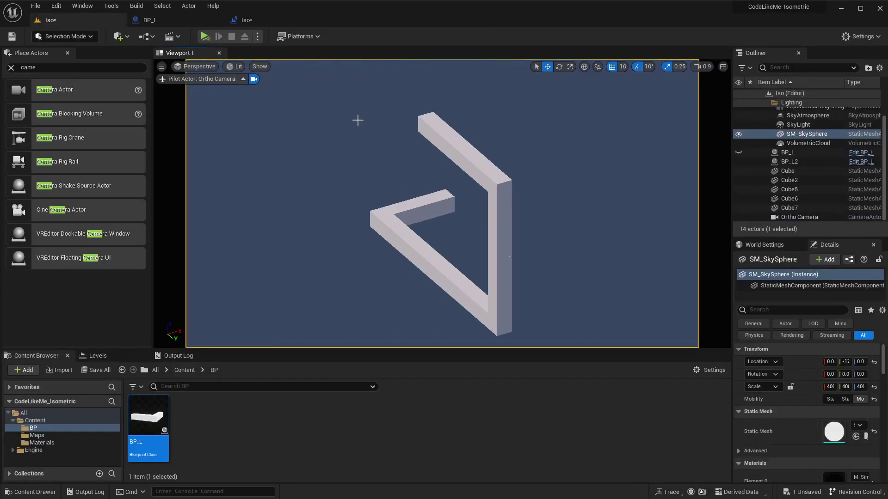
key(F11)
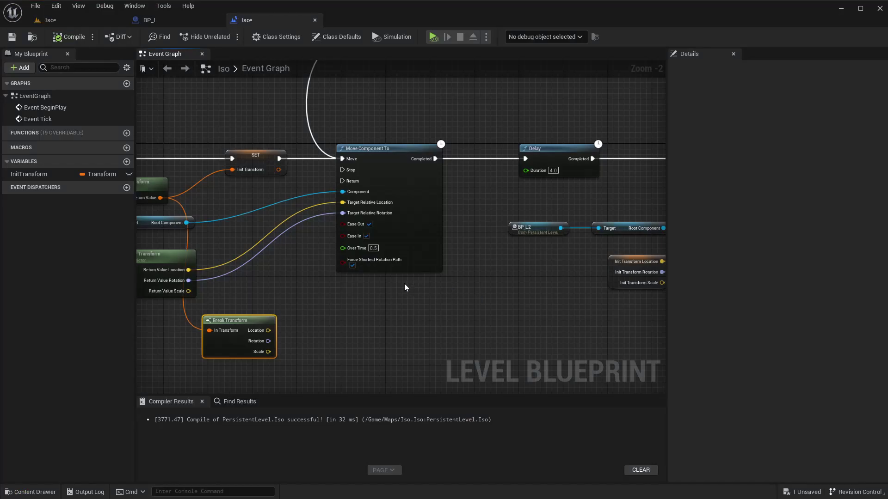
scroll(351, 268, up, 2)
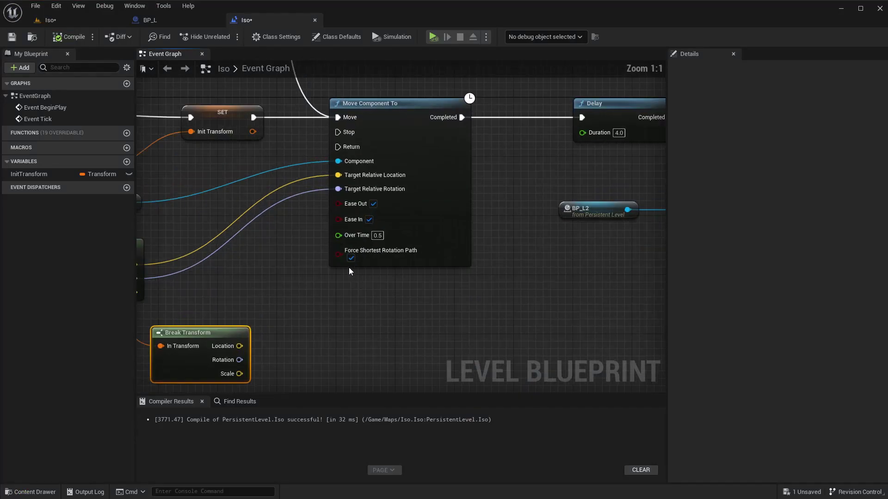
right_drag(566, 290, 375, 273)
scroll(384, 270, down, 2)
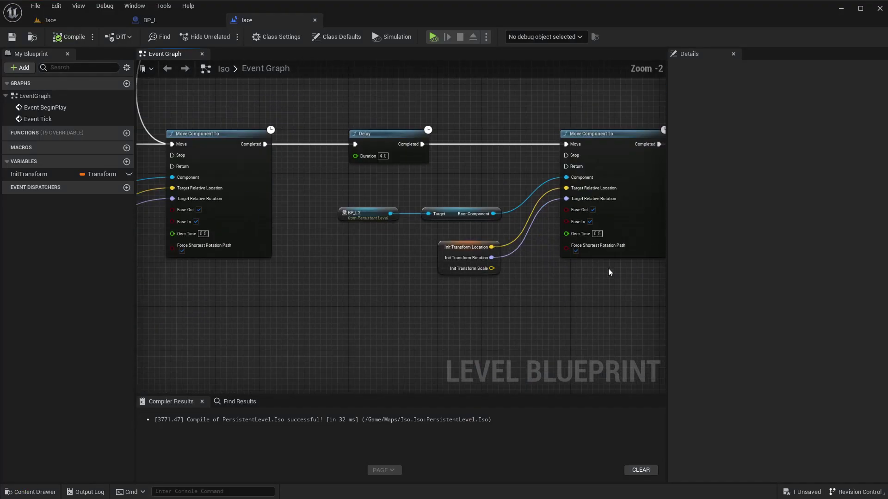
scroll(608, 269, up, 2)
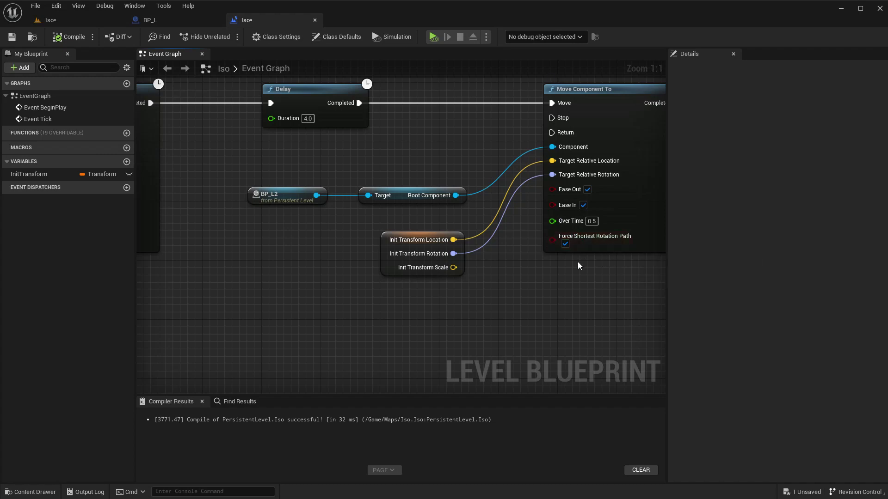
scroll(565, 265, down, 3)
right_drag(355, 290, 412, 284)
scroll(412, 284, down, 1)
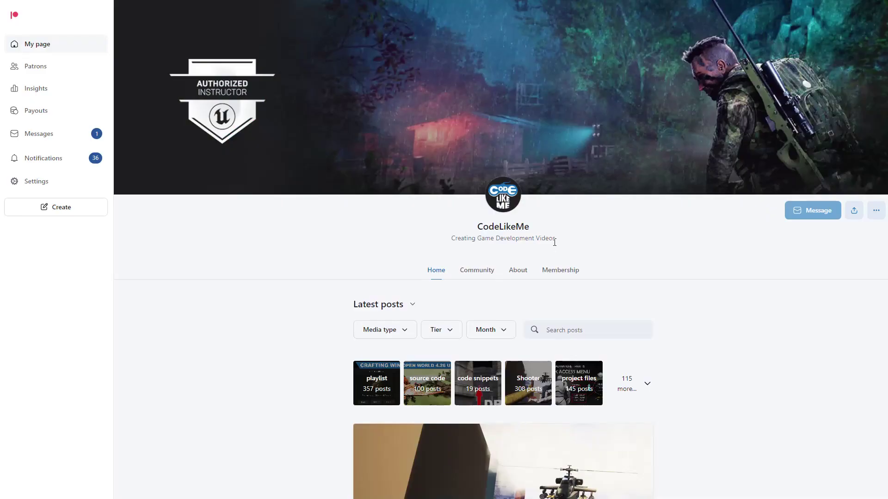
Step: Scroll down the Patreon creator page
scroll(556, 248, down, 5)
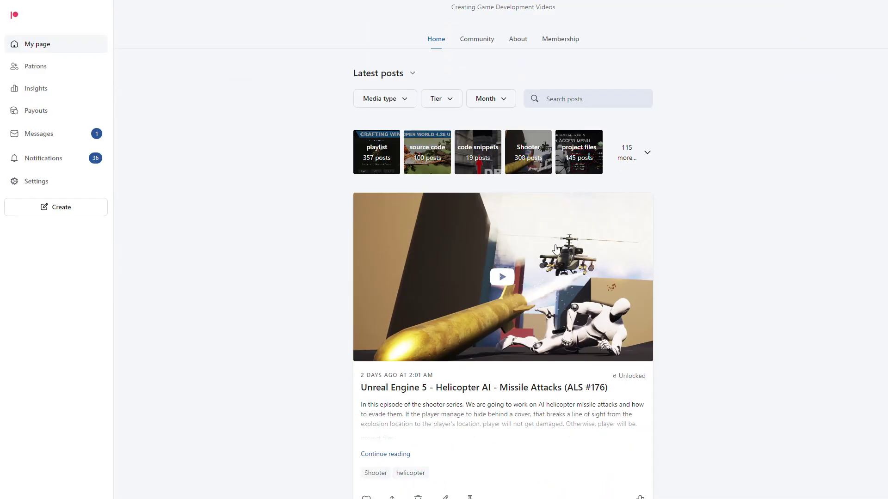
Step: Scroll the posts feed down to the Unreal Multiplayer Set Starting Positions post
scroll(556, 248, down, 15)
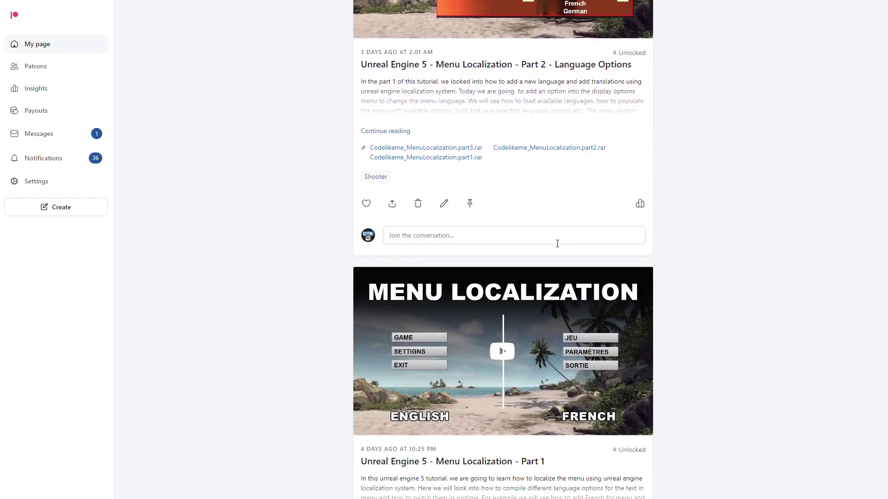
scroll(557, 244, down, 20)
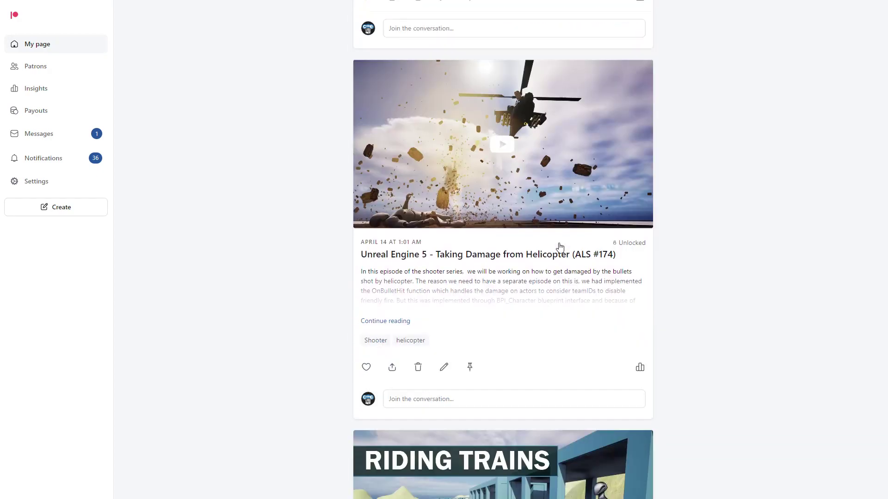
scroll(559, 248, down, 20)
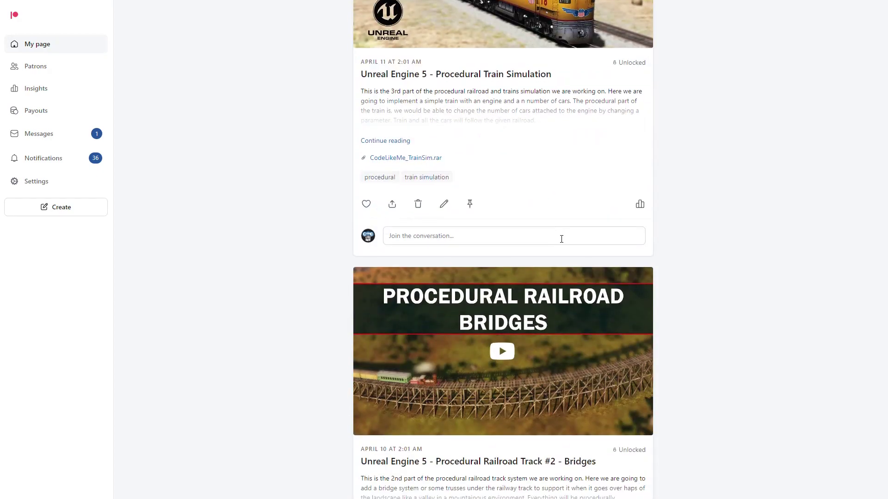
scroll(561, 239, down, 20)
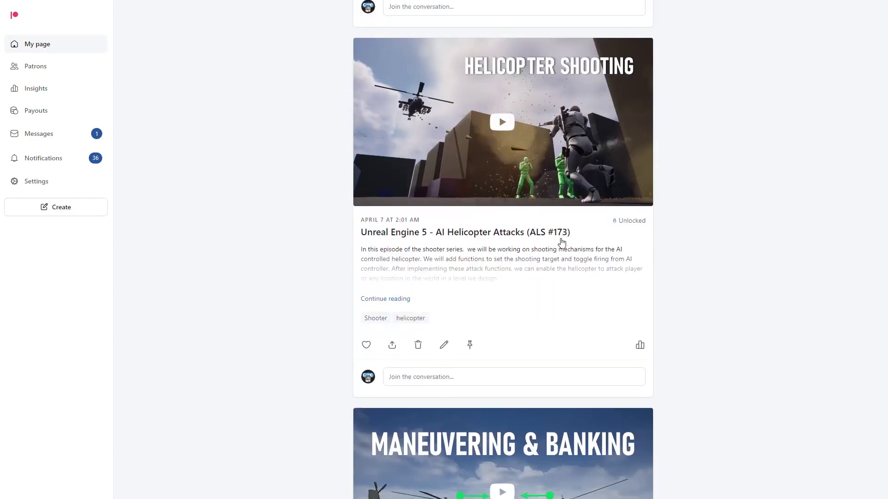
scroll(562, 242, down, 20)
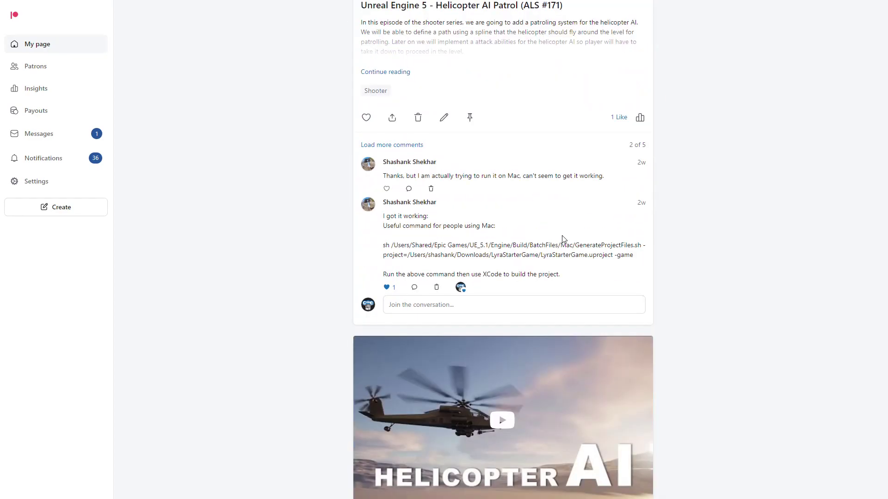
scroll(562, 239, down, 20)
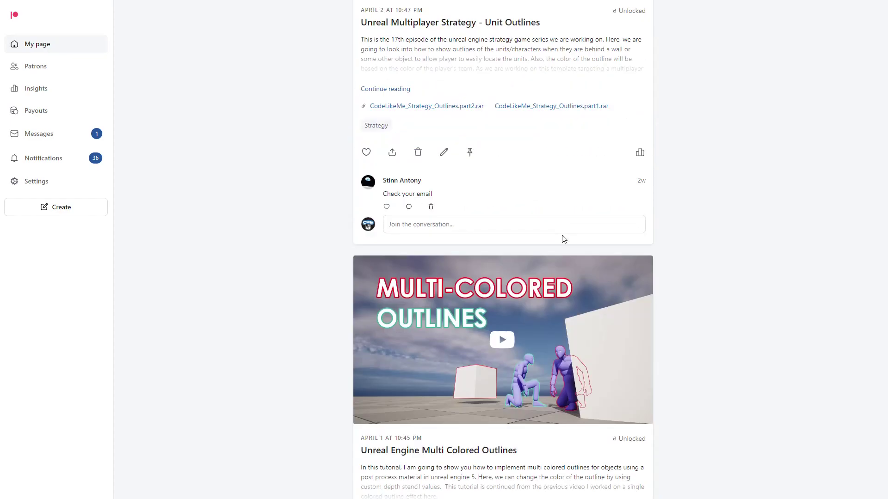
scroll(564, 239, down, 20)
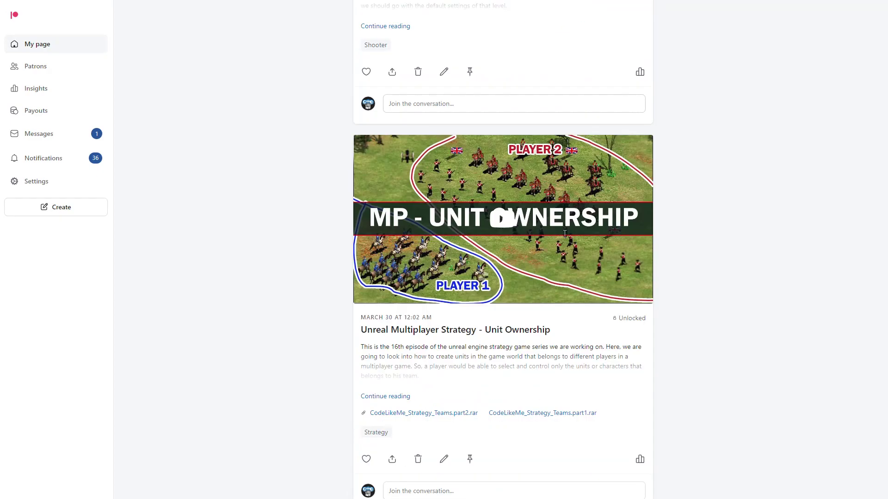
scroll(565, 234, down, 15)
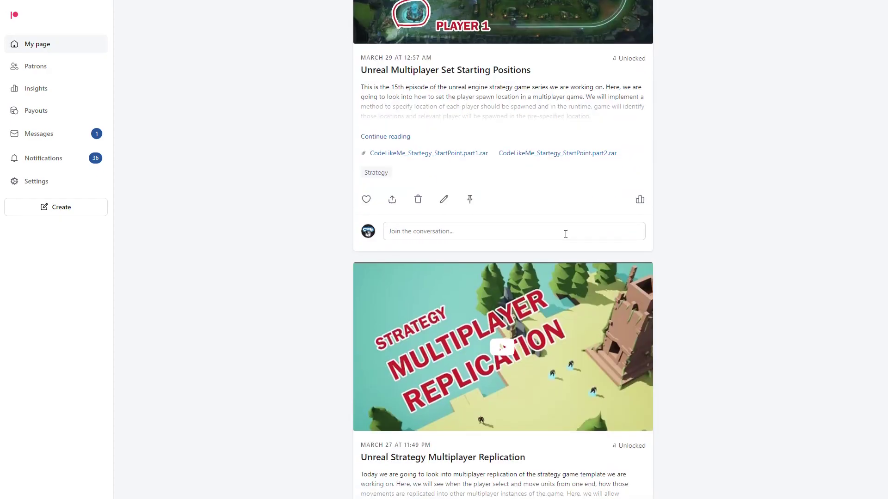